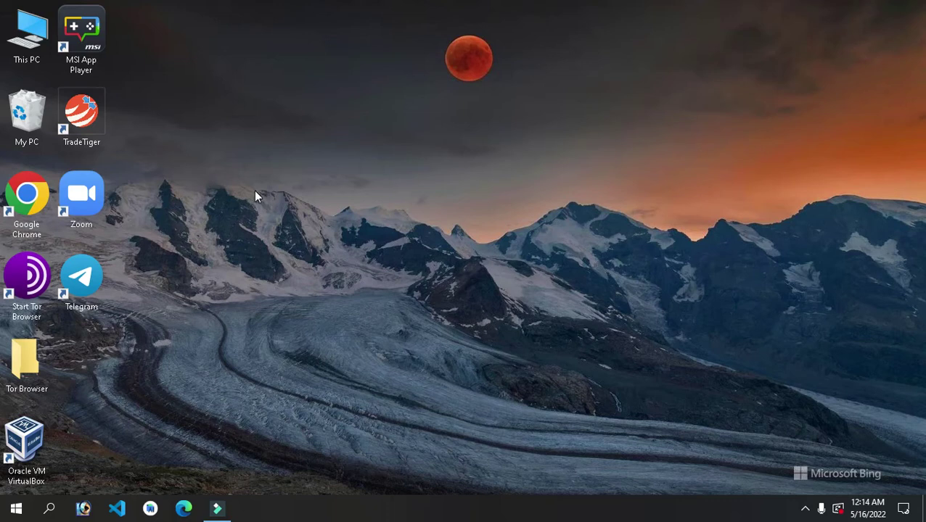
- Open the workbook WDGAN EQUITY 9.35 MCX 9.40 from the WD Astrology folder in Documents
{"action": "double_click", "coordinate": [28, 115]}
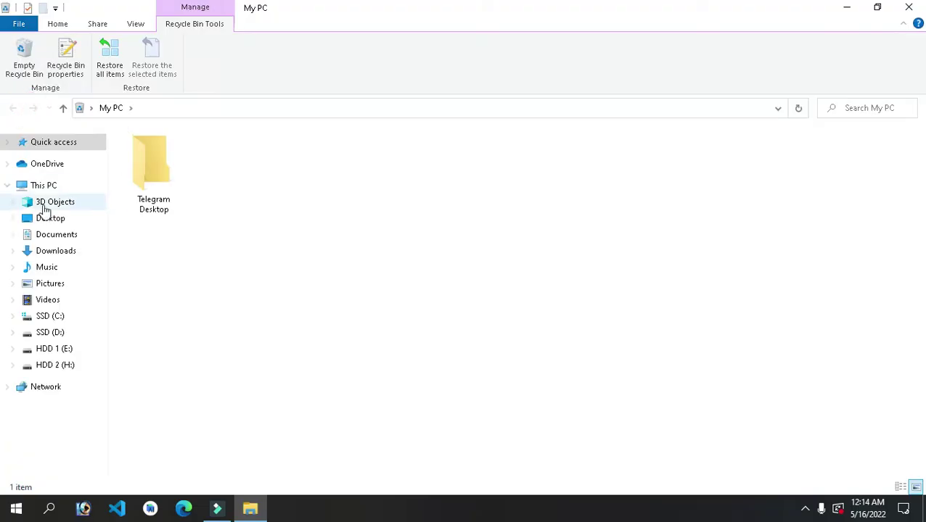
{"action": "left_click", "coordinate": [58, 236]}
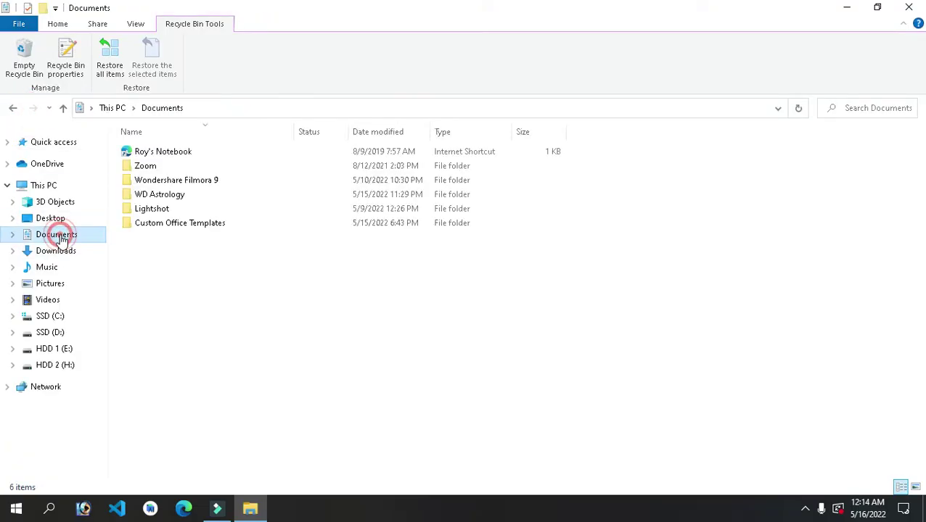
{"action": "left_click", "coordinate": [213, 196]}
{"action": "double_click", "coordinate": [213, 197]}
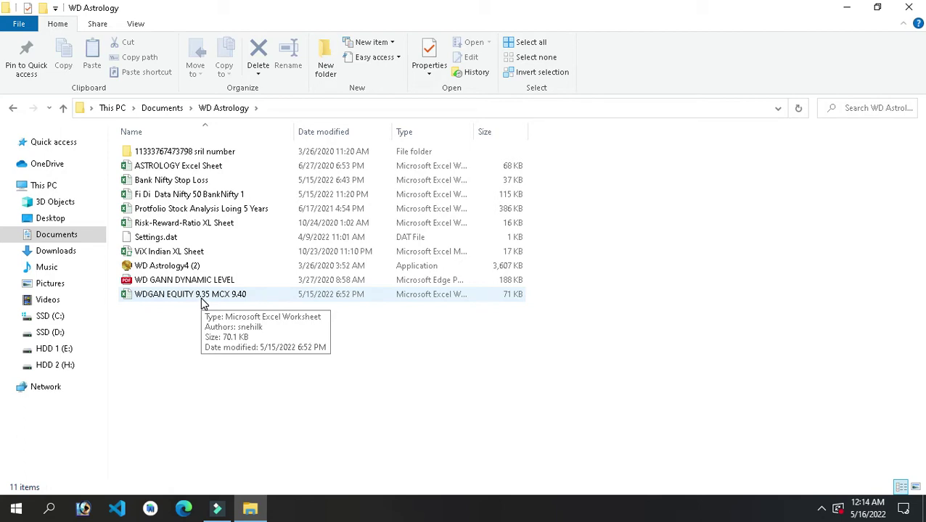
{"action": "double_click", "coordinate": [203, 301]}
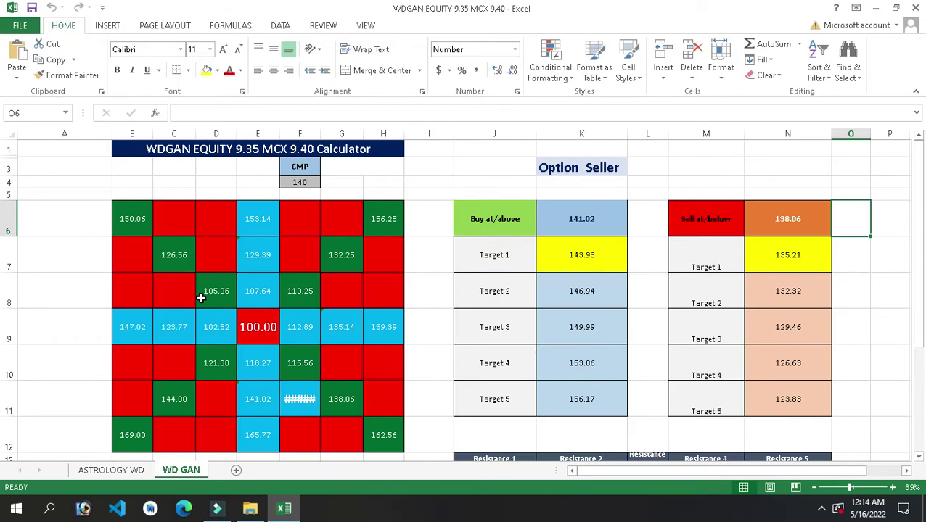
- Set the CMP value in cell F4 of the WD GAN calculator sheet to 200
{"action": "double_click", "coordinate": [315, 182]}
{"action": "key", "text": "BackSpace"}
{"action": "key", "text": "BackSpace"}
{"action": "type", "text": "200"}
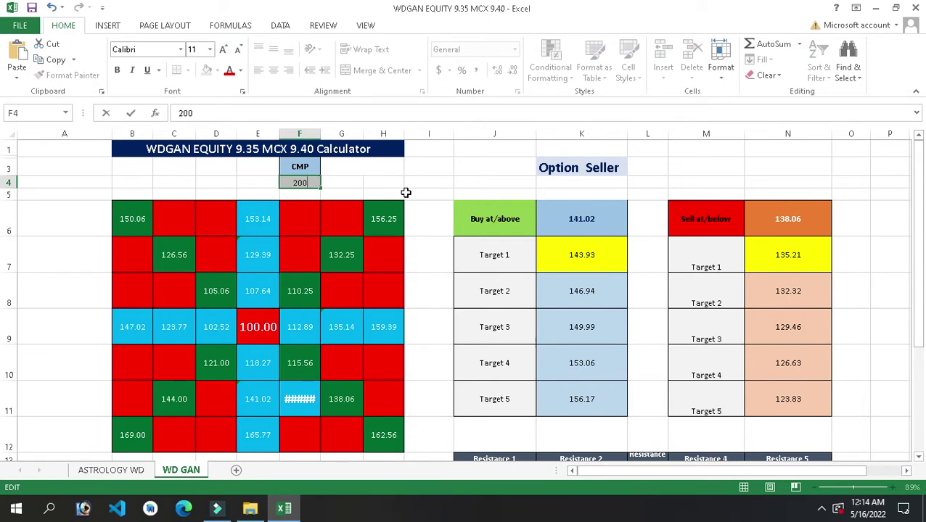
{"action": "left_click", "coordinate": [434, 198]}
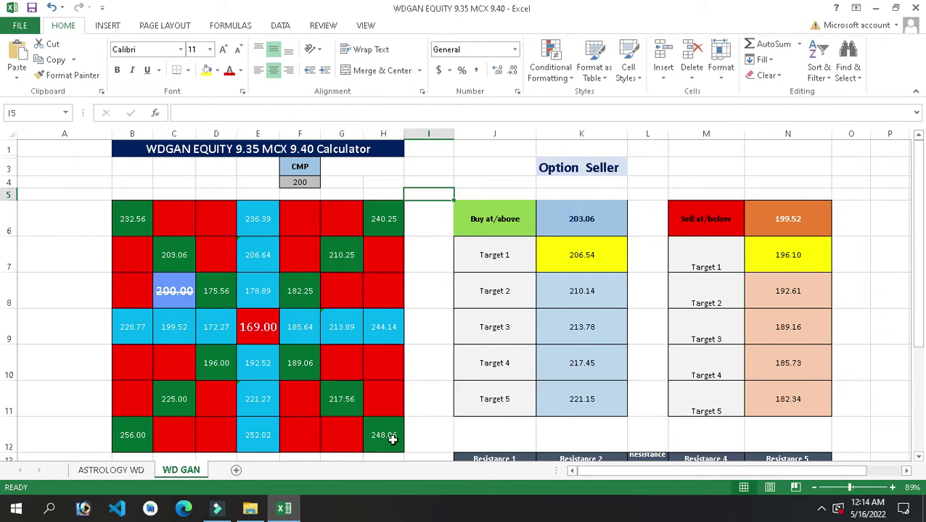
- Compare the layout of the ASTROLOGY WD table with the WD GAN calculator sheet
{"action": "left_click", "coordinate": [106, 473]}
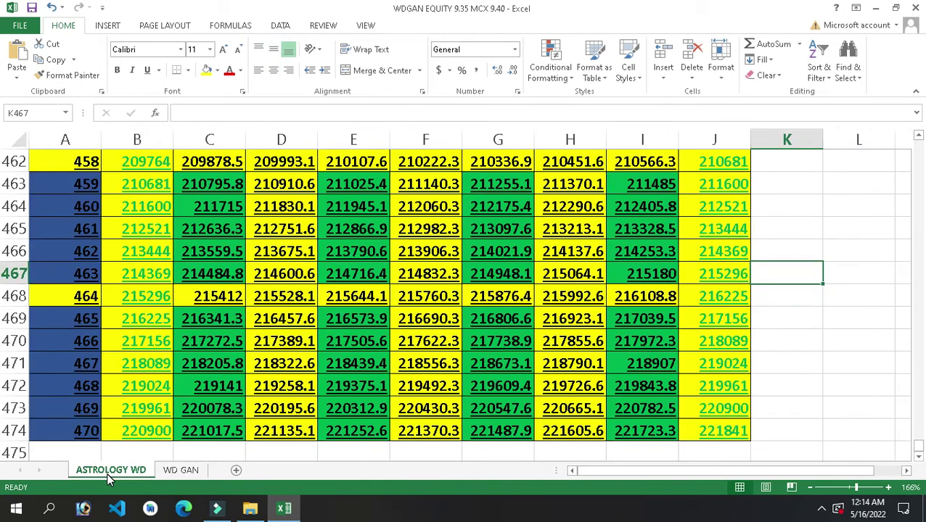
{"action": "left_click", "coordinate": [166, 474]}
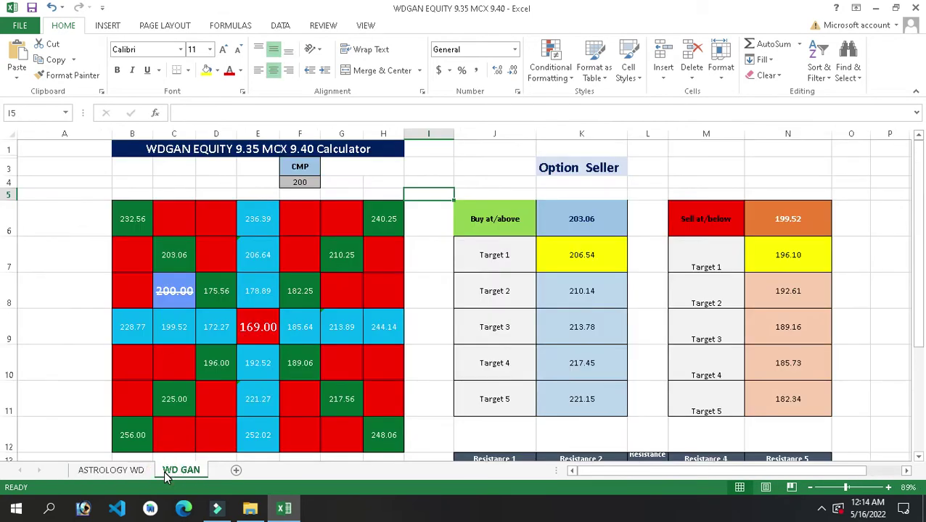
{"action": "left_click", "coordinate": [108, 471]}
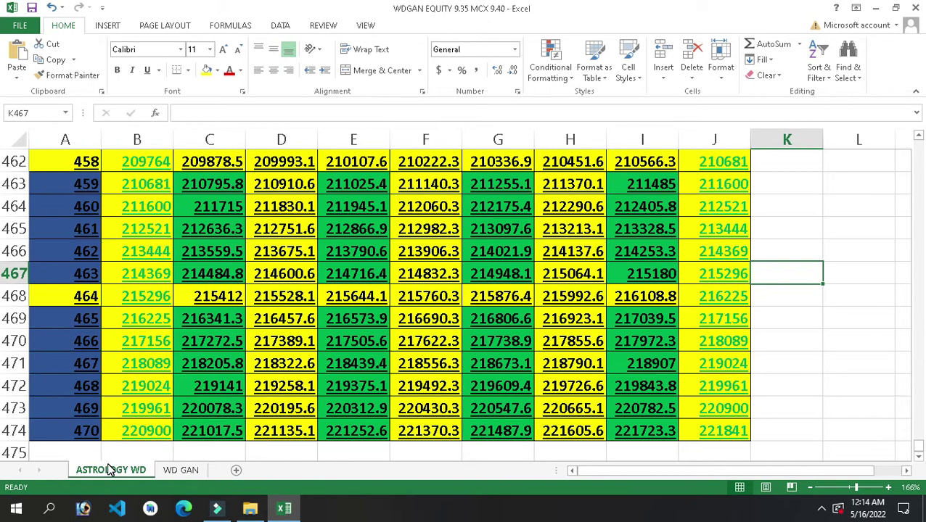
{"action": "left_click", "coordinate": [188, 470]}
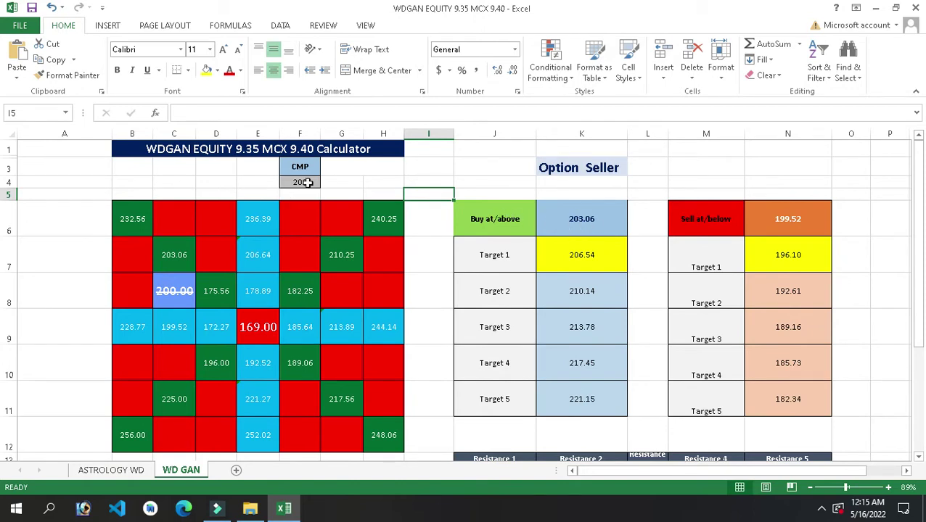
{"action": "left_click", "coordinate": [132, 471]}
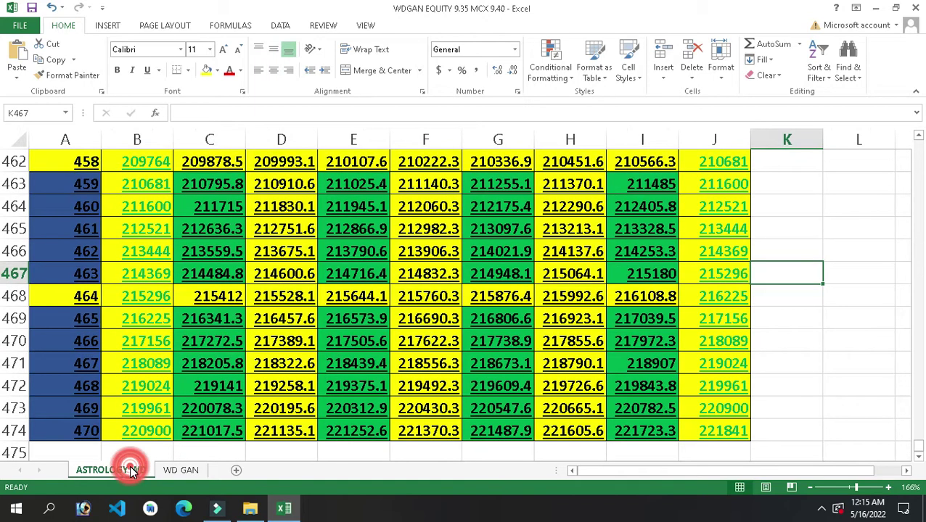
{"action": "left_click", "coordinate": [185, 472]}
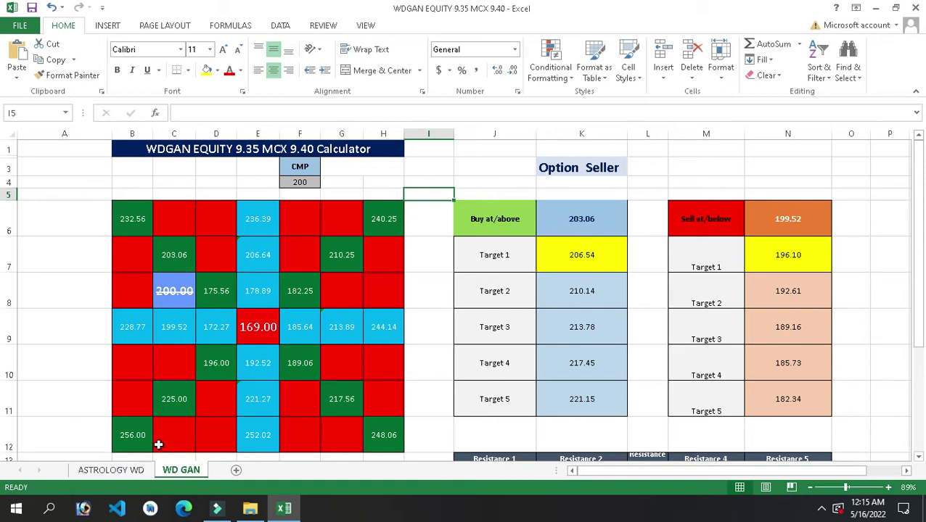
- Locate the levels around 200 in the ASTROLOGY WD table and examine cells C18 and D18
{"action": "left_click", "coordinate": [112, 470]}
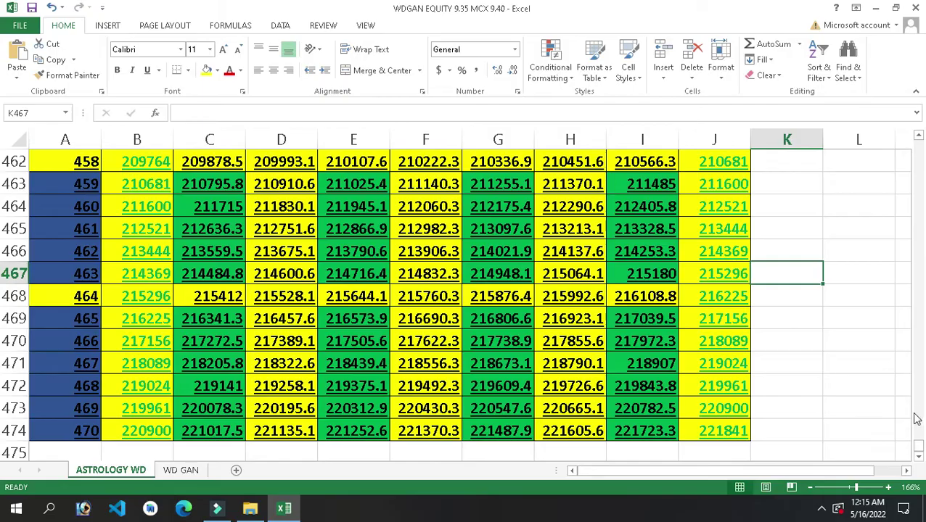
{"action": "left_click_drag", "start_coordinate": [918, 445], "coordinate": [919, 155]}
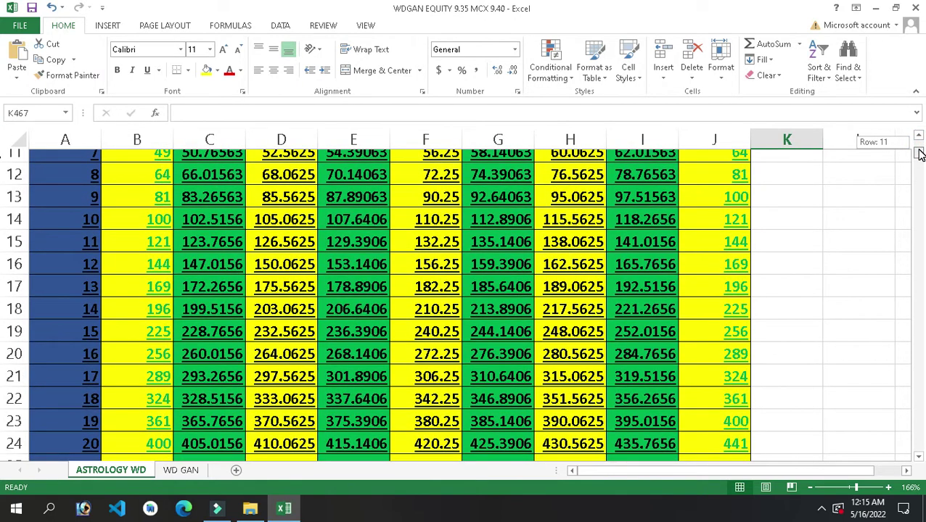
{"action": "left_click_drag", "start_coordinate": [919, 155], "coordinate": [919, 156]}
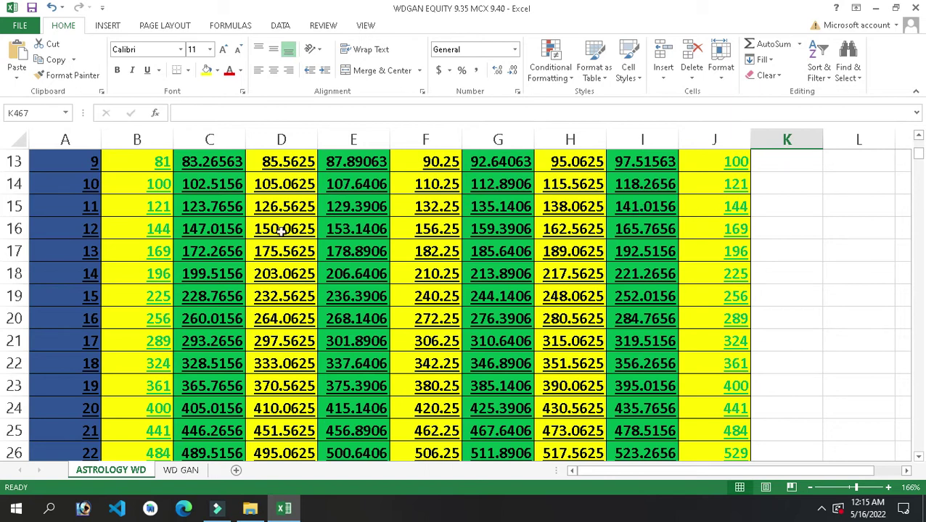
{"action": "left_click", "coordinate": [221, 276]}
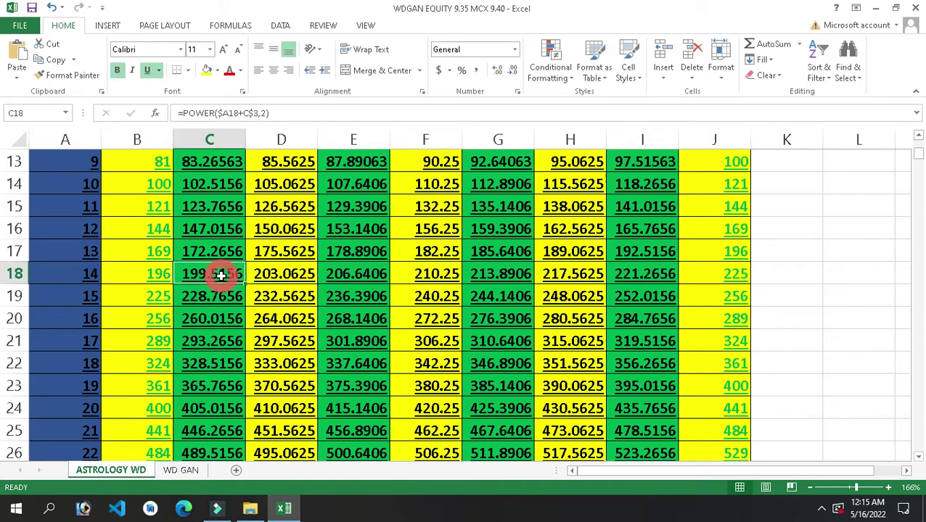
{"action": "left_click", "coordinate": [270, 273]}
{"action": "left_click", "coordinate": [302, 274]}
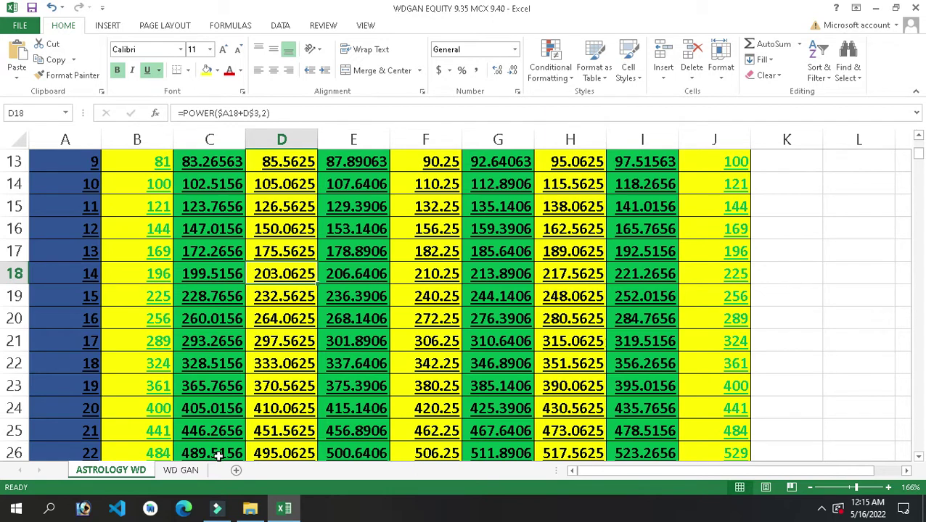
- Check the calculator's Buy at/above and Sell at/below levels for CMP 200 against row 18 of the ASTROLOGY WD table
{"action": "left_click", "coordinate": [183, 471]}
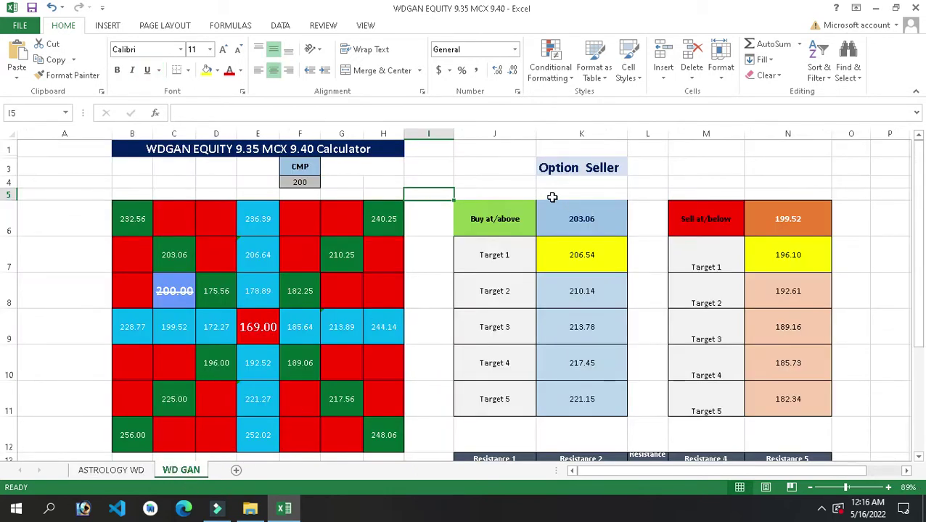
{"action": "left_click", "coordinate": [566, 221]}
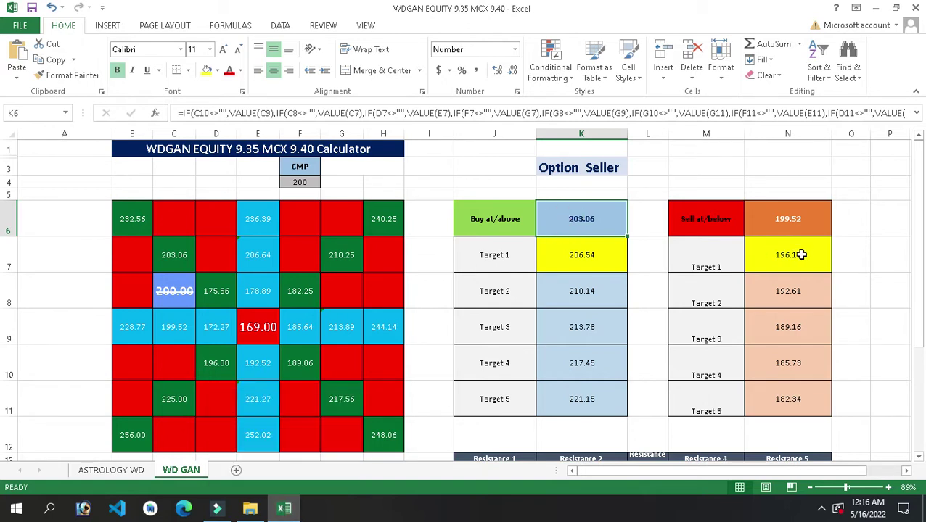
{"action": "left_click", "coordinate": [786, 223]}
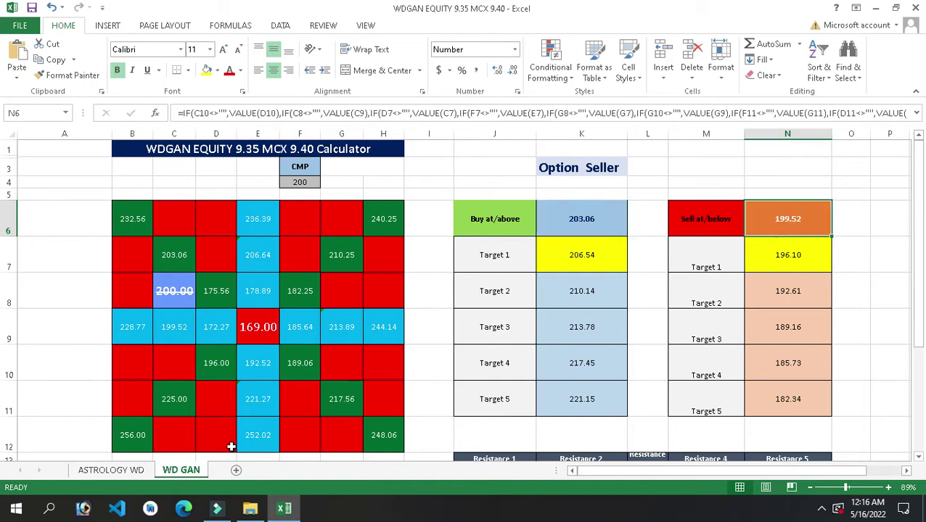
{"action": "left_click", "coordinate": [101, 471]}
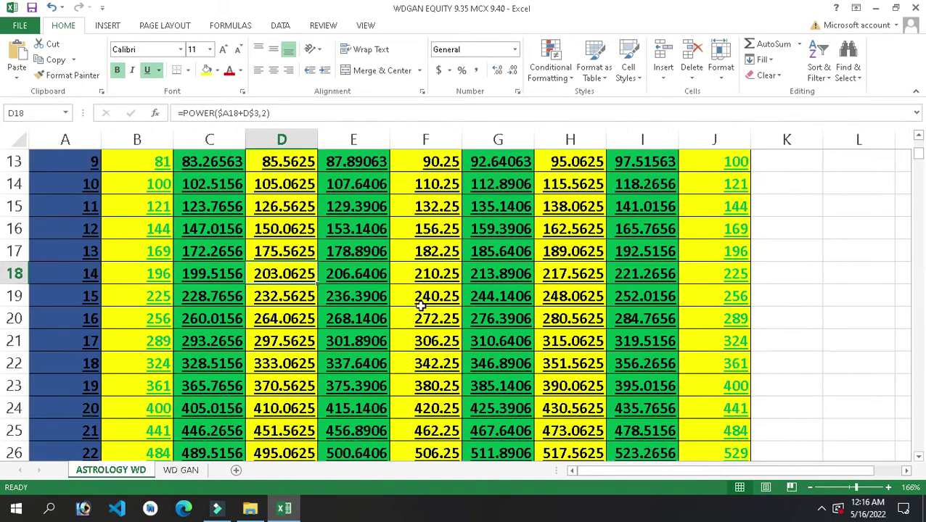
{"action": "left_click", "coordinate": [181, 272]}
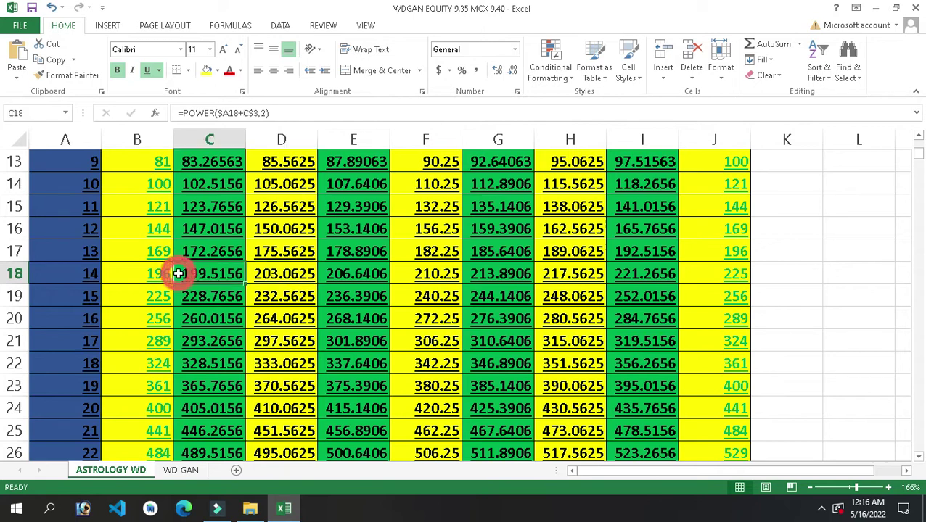
{"action": "left_click", "coordinate": [185, 470]}
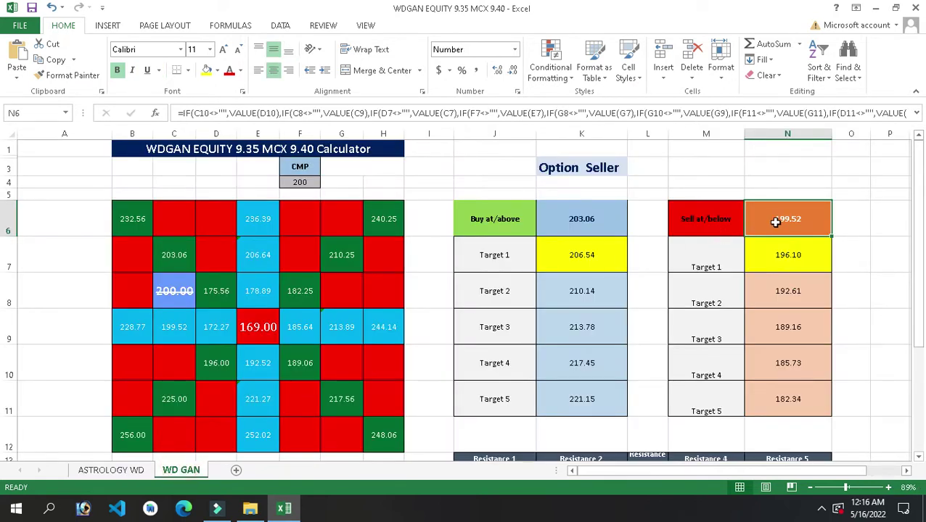
{"action": "left_click", "coordinate": [121, 470]}
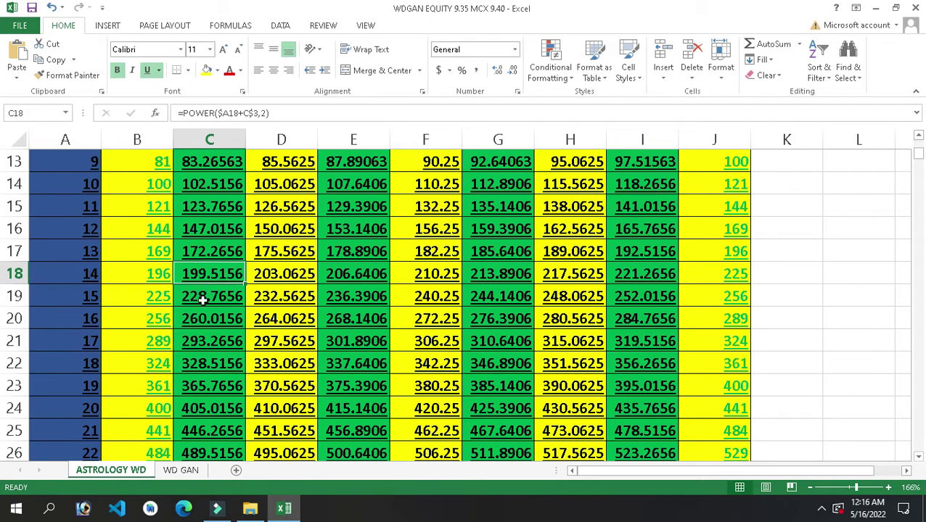
{"action": "left_click", "coordinate": [181, 470]}
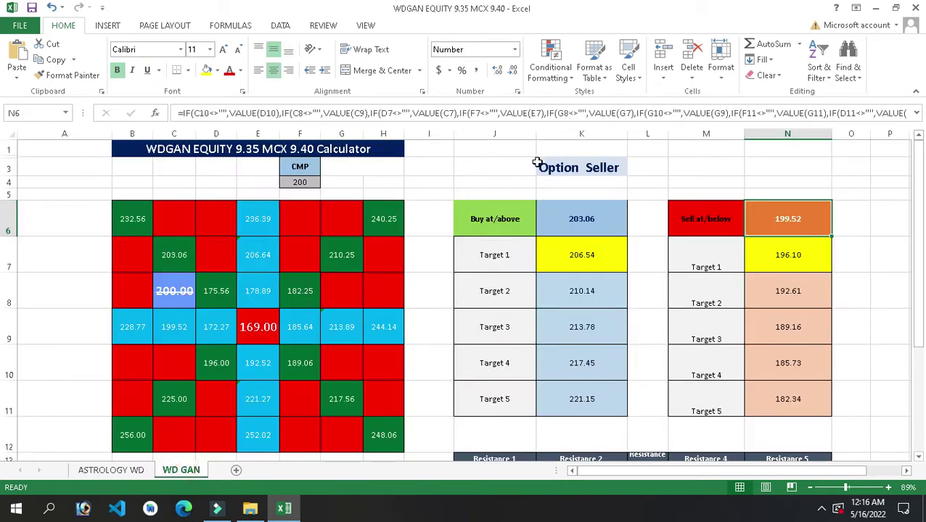
- Set the CMP value in cell F4 of the WD GAN sheet to 500
{"action": "left_click", "coordinate": [312, 182]}
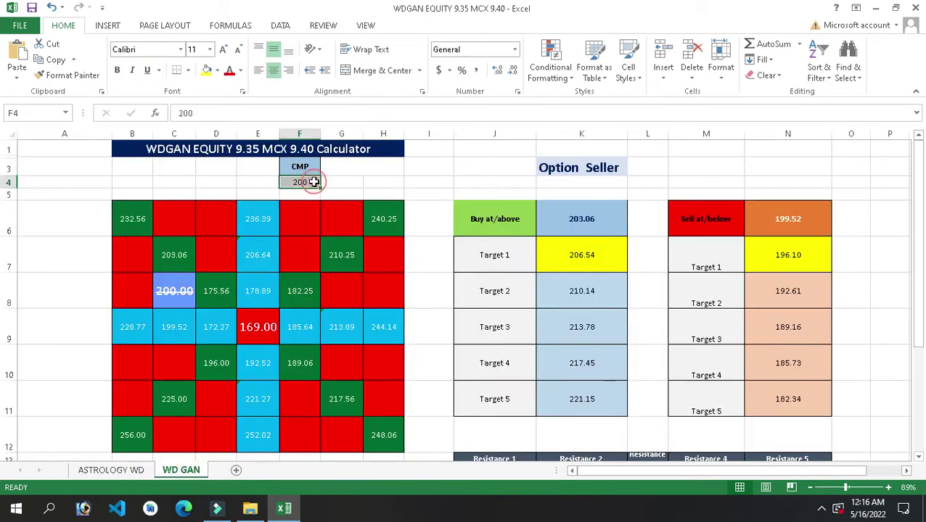
{"action": "type", "text": "500"}
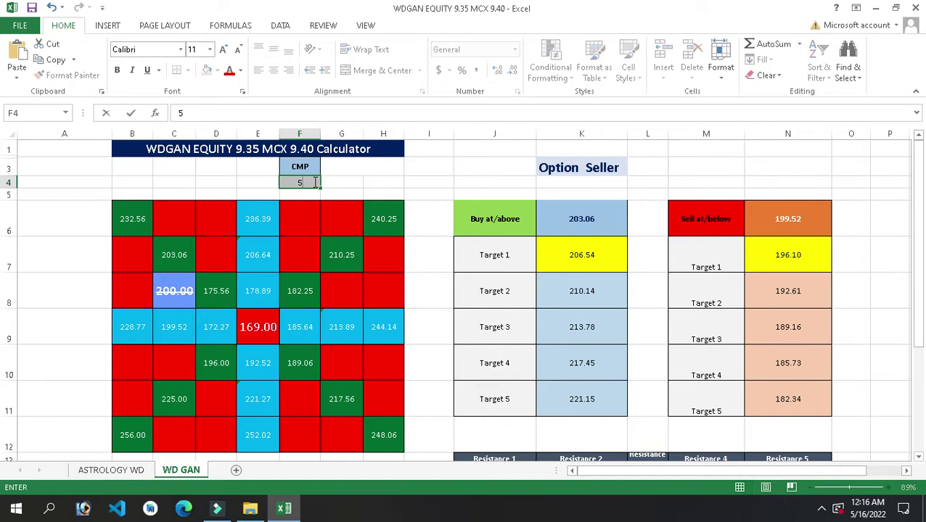
{"action": "left_click", "coordinate": [433, 270]}
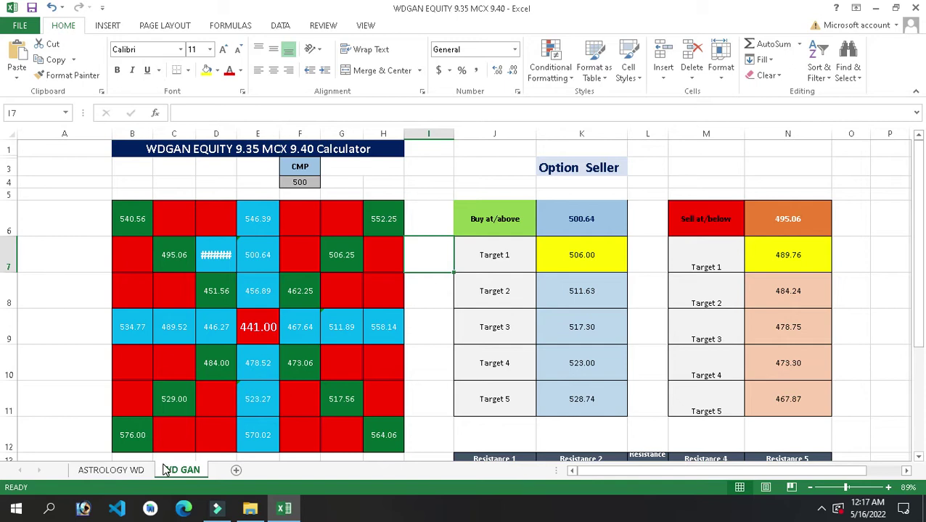
- Locate the levels around 500 in the ASTROLOGY WD table and examine cells E26 and F26
{"action": "left_click", "coordinate": [118, 470]}
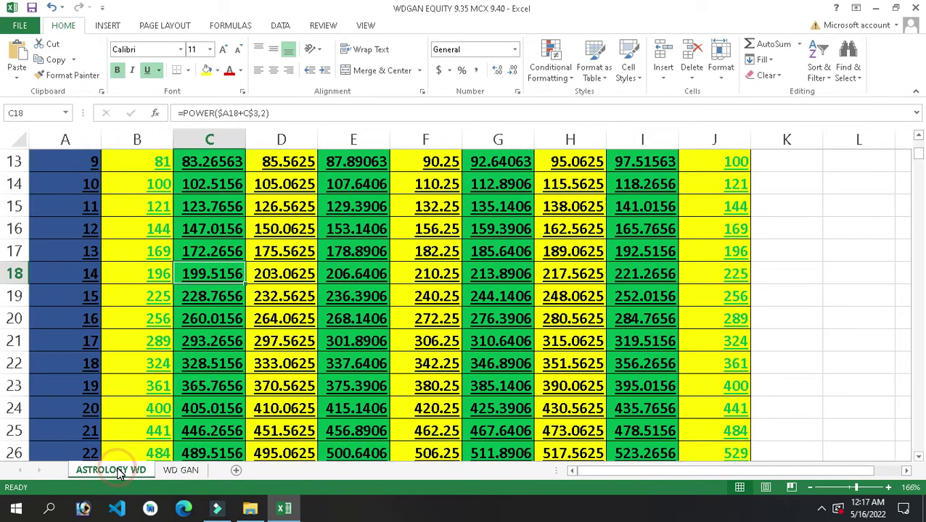
{"action": "left_click", "coordinate": [876, 7]}
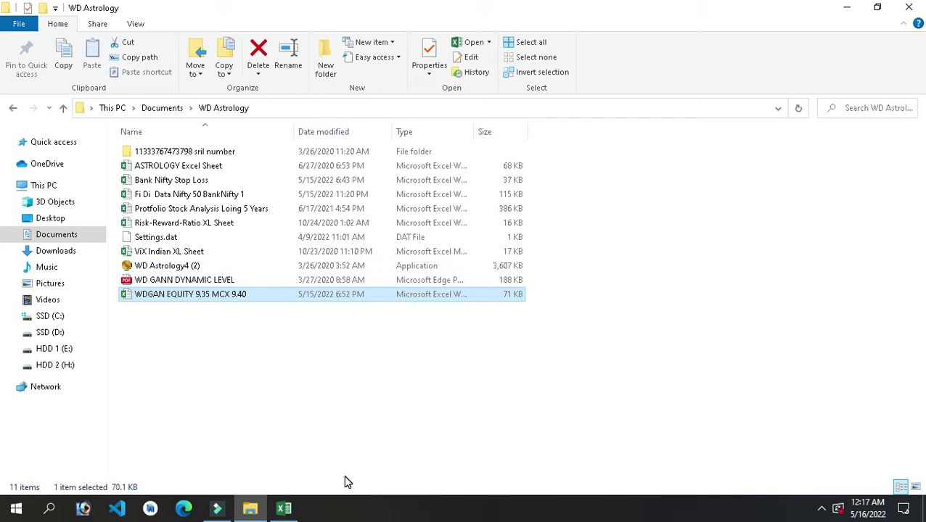
{"action": "left_click", "coordinate": [292, 508]}
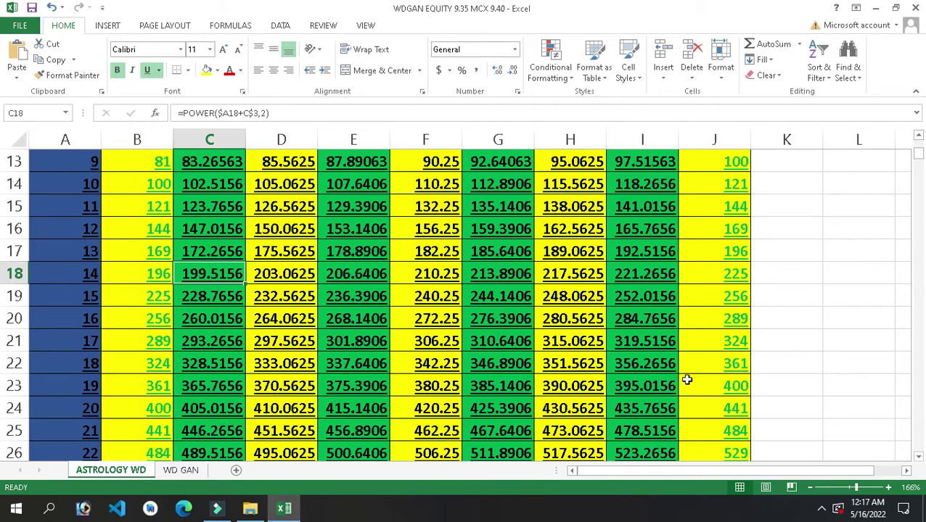
{"action": "left_click_drag", "start_coordinate": [920, 160], "coordinate": [920, 163]}
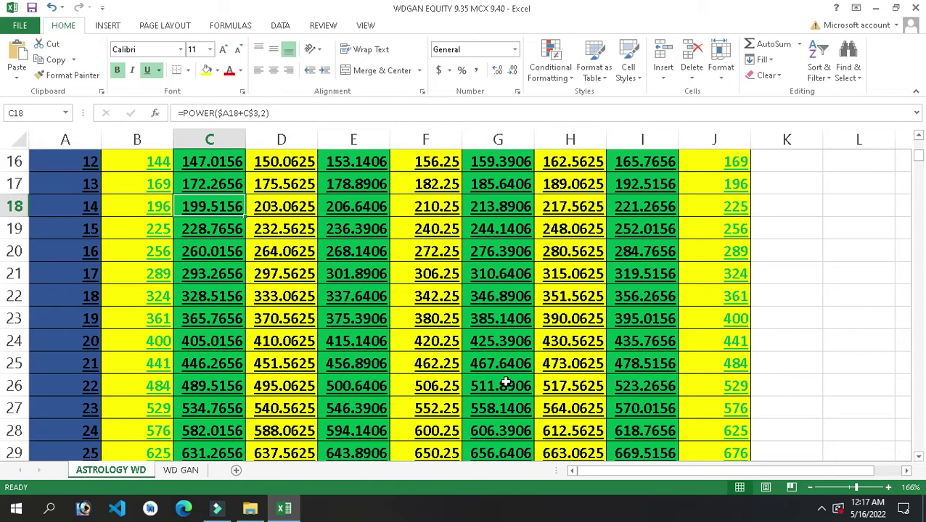
{"action": "left_click", "coordinate": [331, 386]}
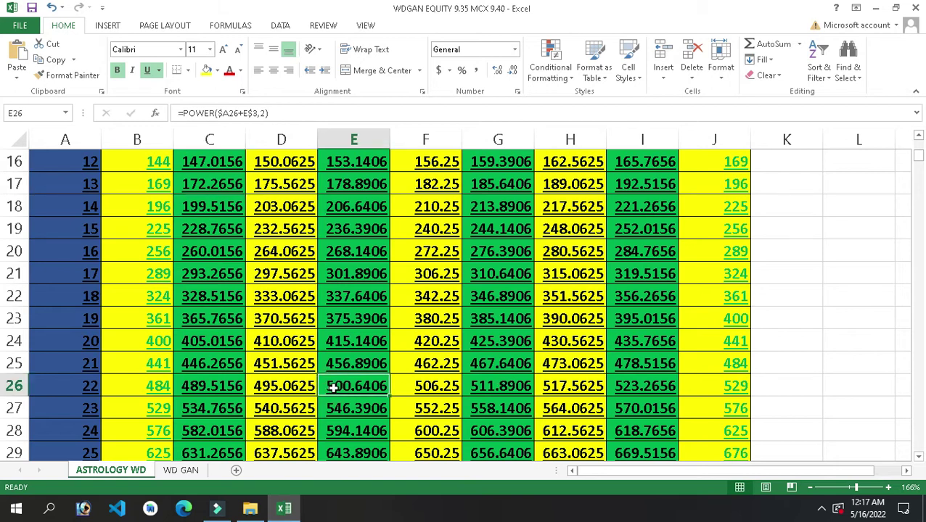
{"action": "left_click", "coordinate": [438, 386]}
- Check the Target 1 and Buy at/above levels for CMP 500 on the WD GAN sheet
{"action": "left_click", "coordinate": [197, 470]}
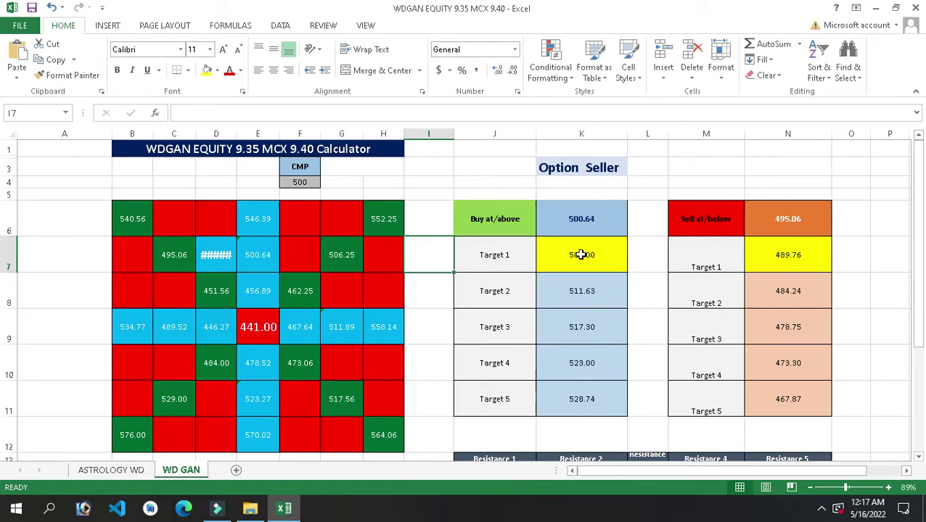
{"action": "left_click", "coordinate": [581, 255]}
{"action": "left_click", "coordinate": [572, 219]}
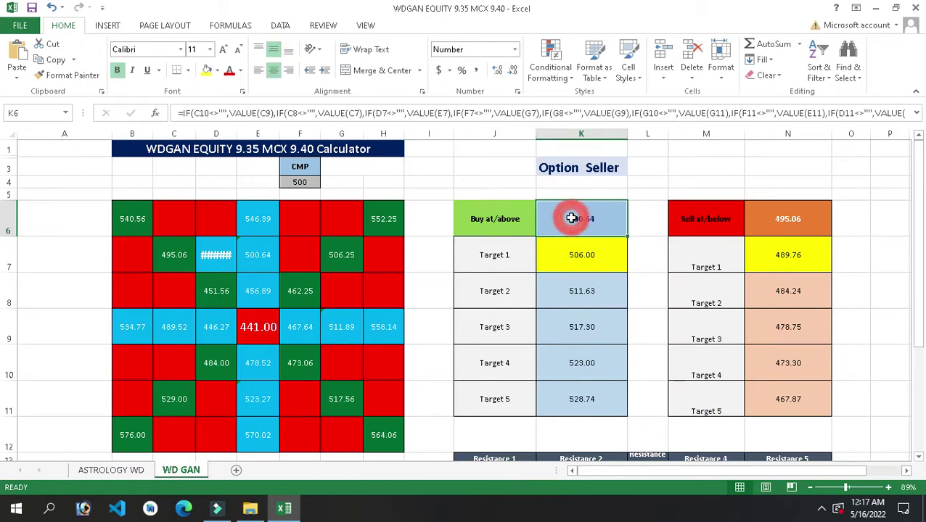
- Compare Target 1 for CMP 500 on the WD GAN sheet with row 26 of the ASTROLOGY WD table, examining cells E26 and D26
{"action": "left_click", "coordinate": [595, 258]}
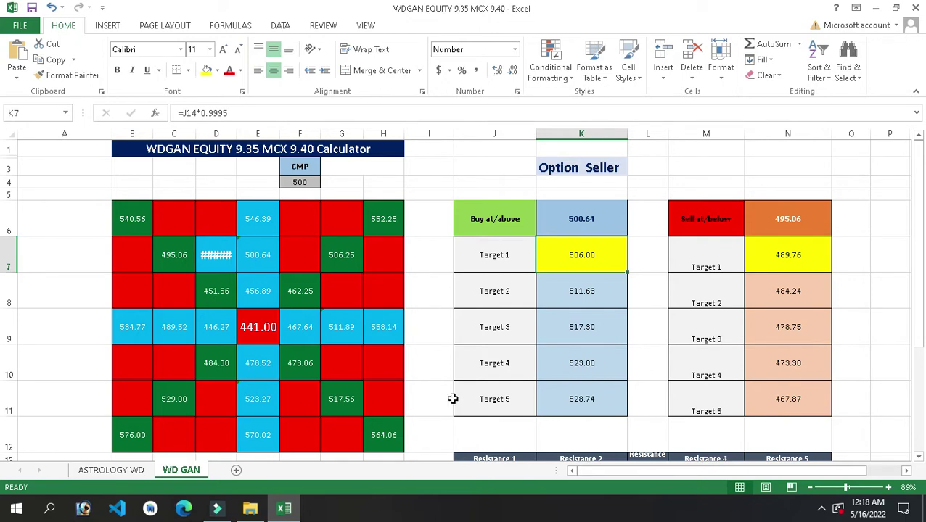
{"action": "left_click", "coordinate": [108, 470]}
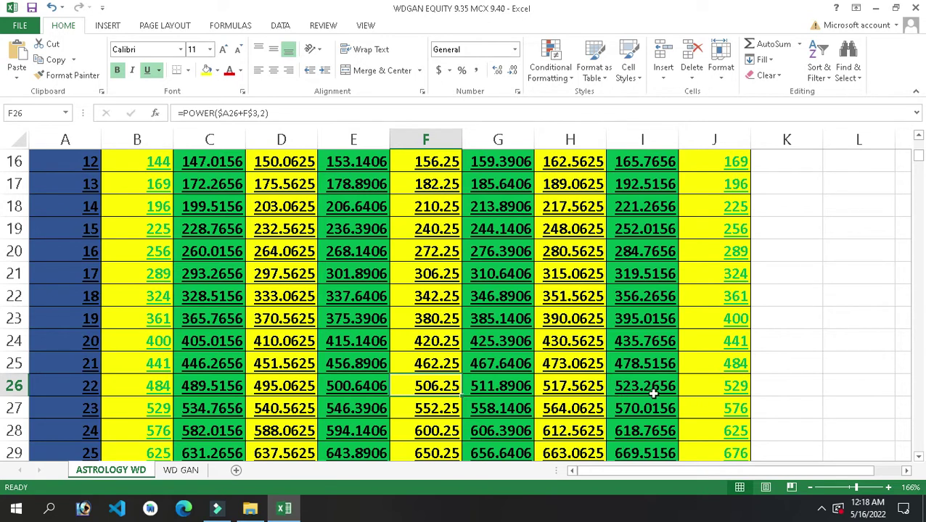
{"action": "left_click", "coordinate": [183, 470]}
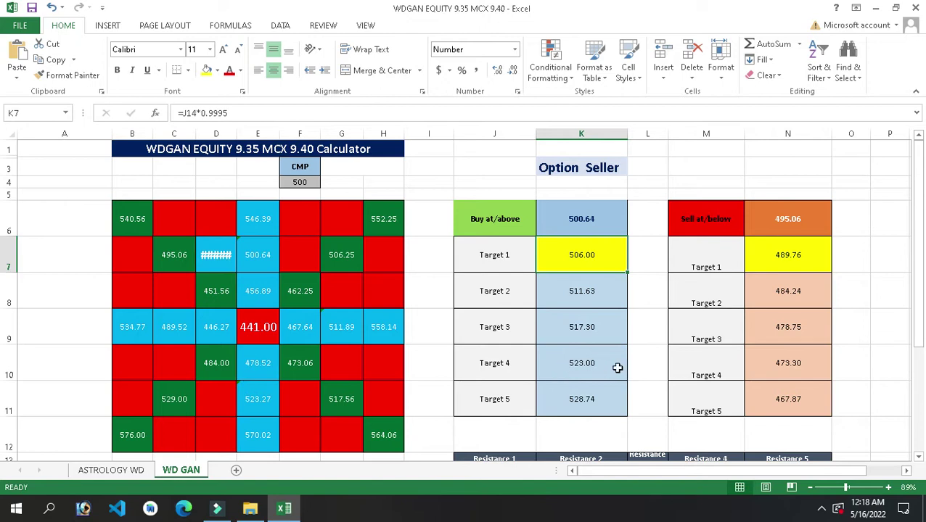
{"action": "left_click", "coordinate": [116, 470]}
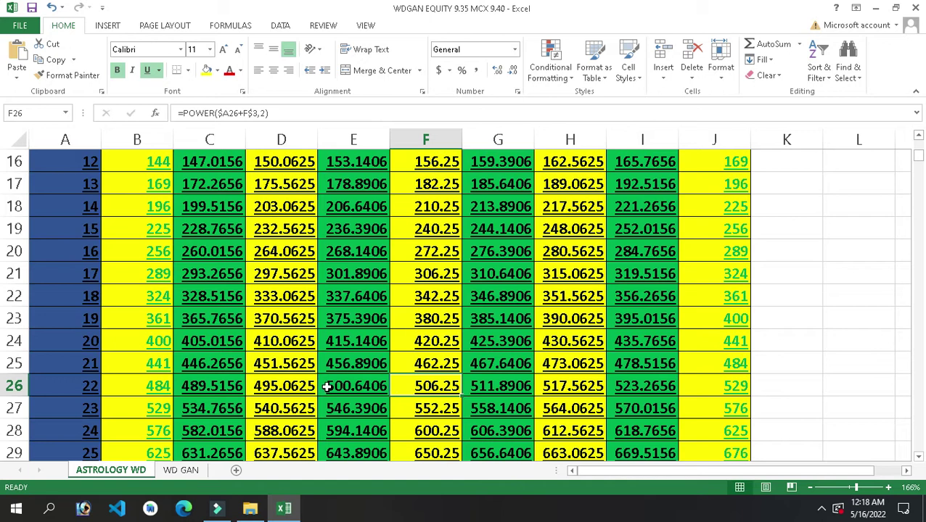
{"action": "left_click", "coordinate": [369, 386]}
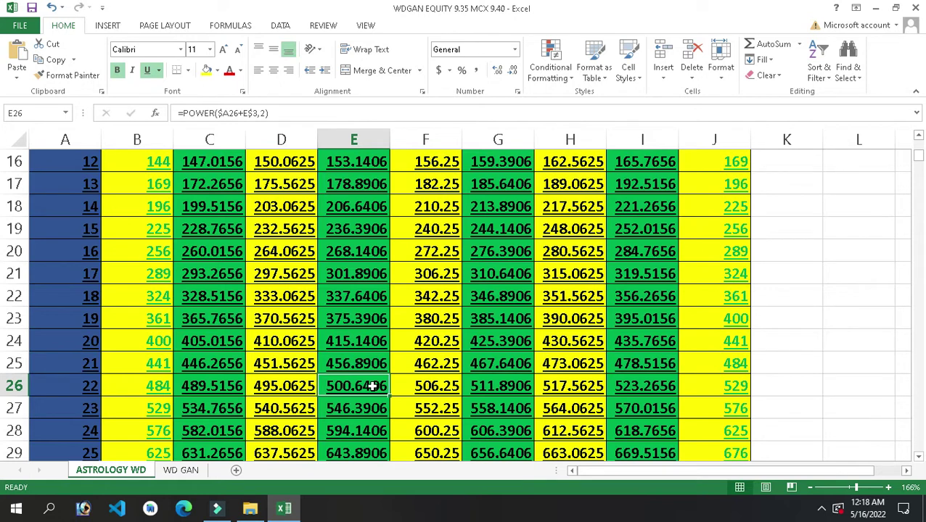
{"action": "left_click", "coordinate": [285, 385]}
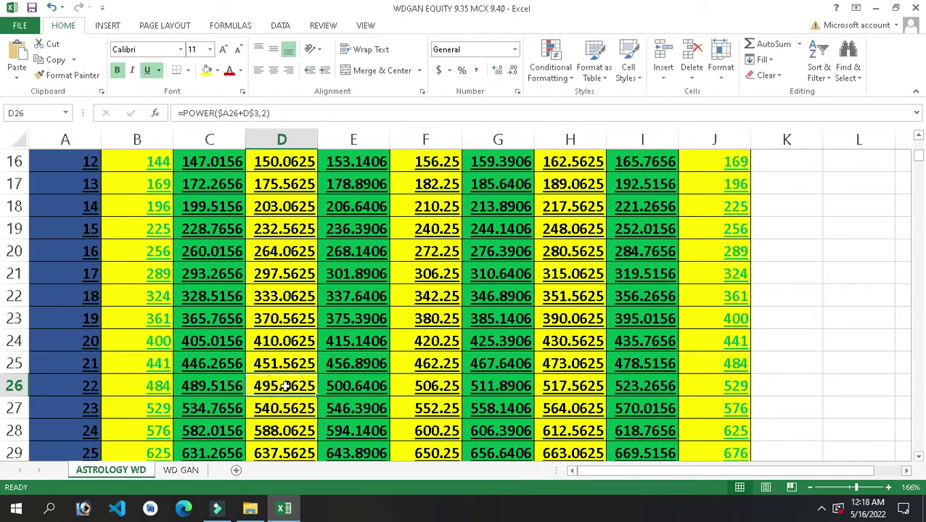
- Check the Sell at/below and Buy at/above levels for CMP 500 on the WD GAN sheet
{"action": "left_click", "coordinate": [181, 470]}
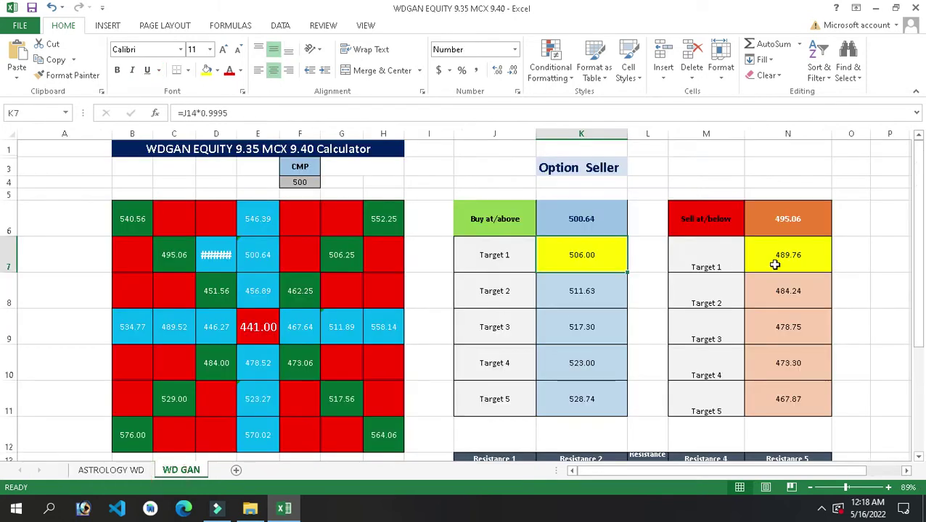
{"action": "left_click", "coordinate": [767, 224]}
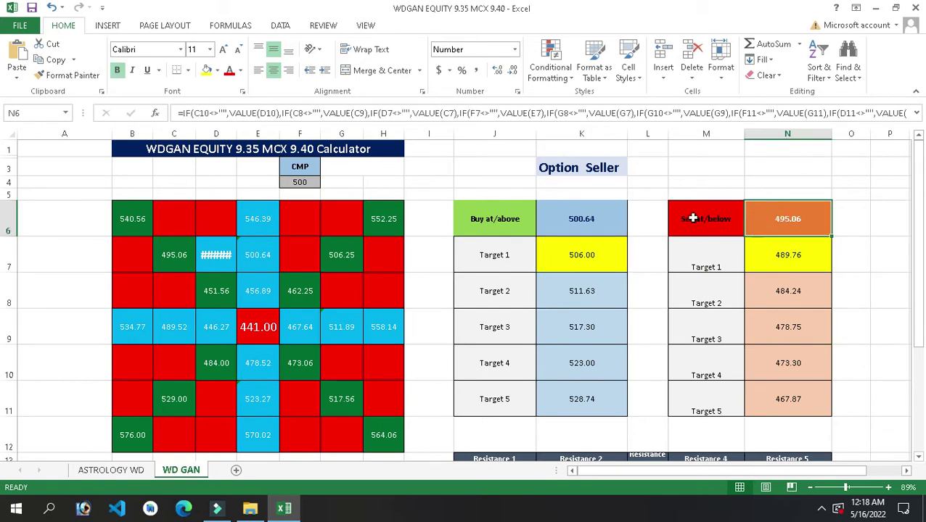
{"action": "left_click", "coordinate": [590, 230]}
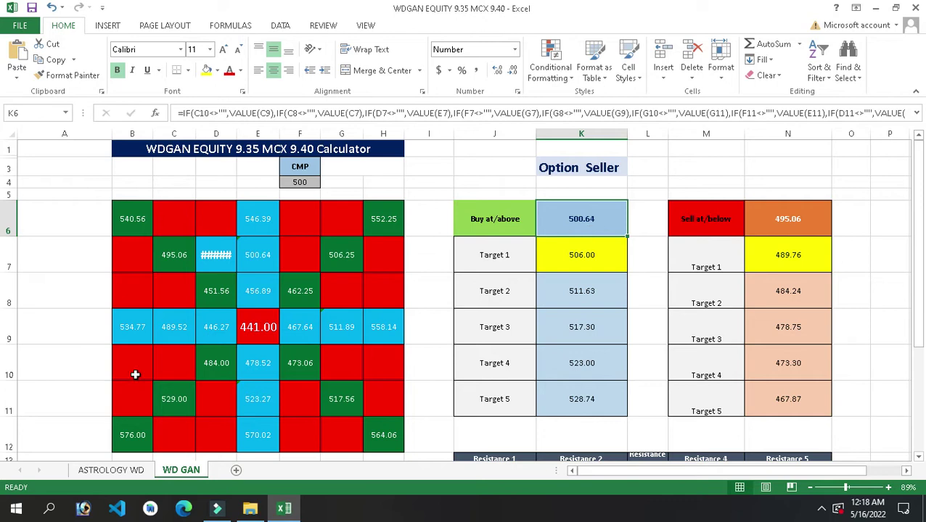
{"action": "left_click", "coordinate": [110, 471]}
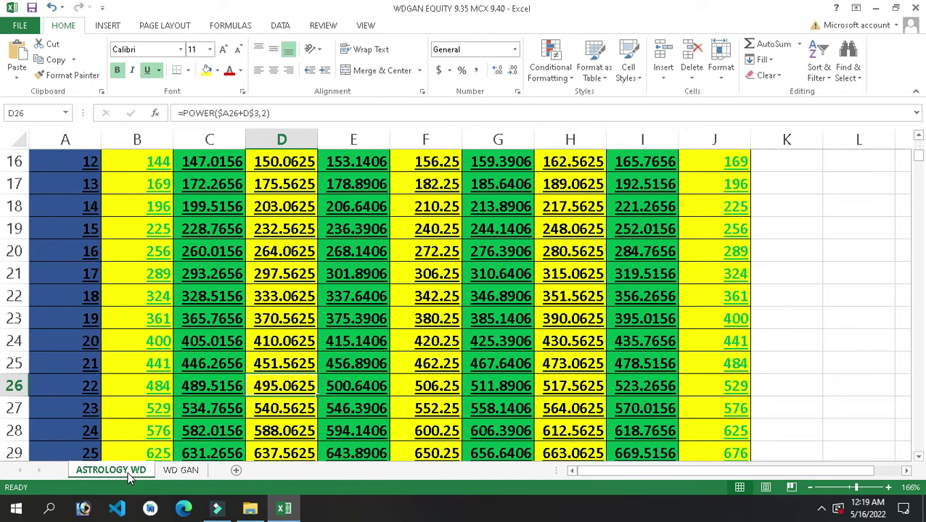
{"action": "left_click", "coordinate": [179, 471]}
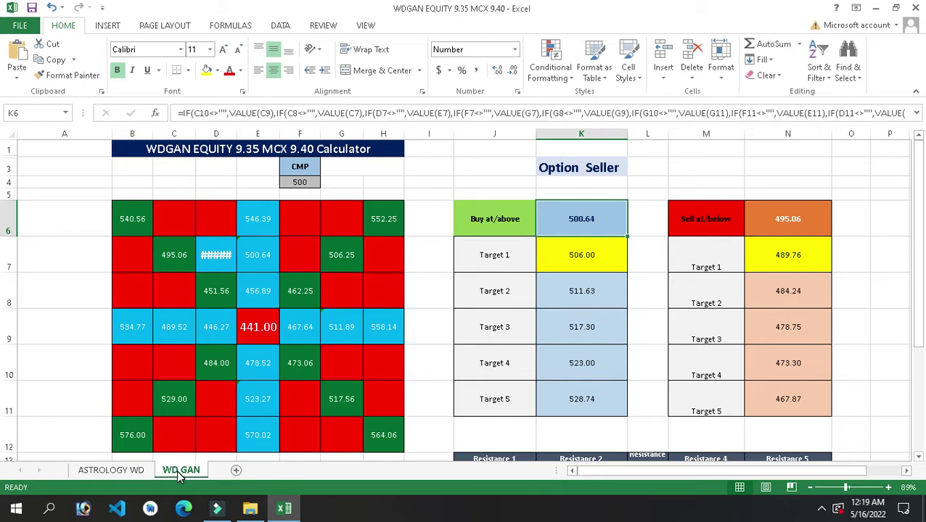
{"action": "left_click", "coordinate": [110, 471]}
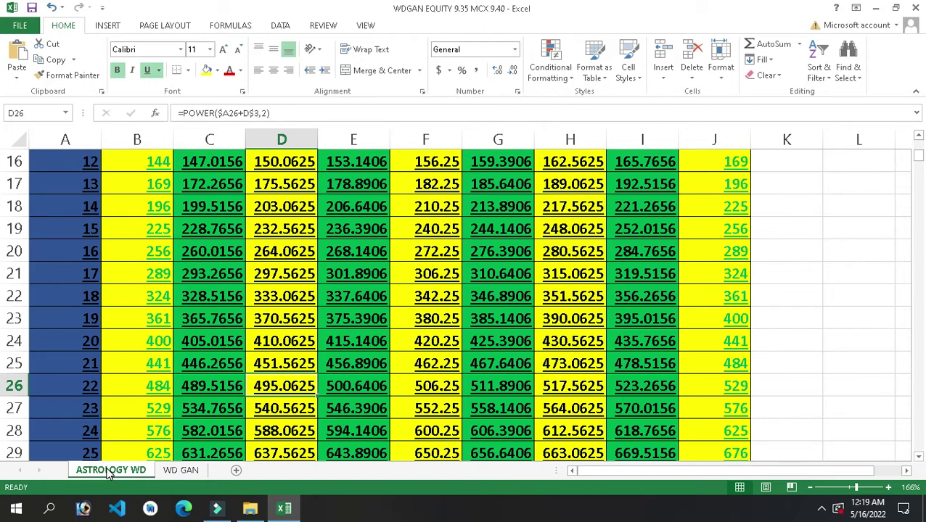
{"action": "left_click", "coordinate": [174, 471]}
{"action": "left_click", "coordinate": [110, 470]}
{"action": "left_click", "coordinate": [156, 470]}
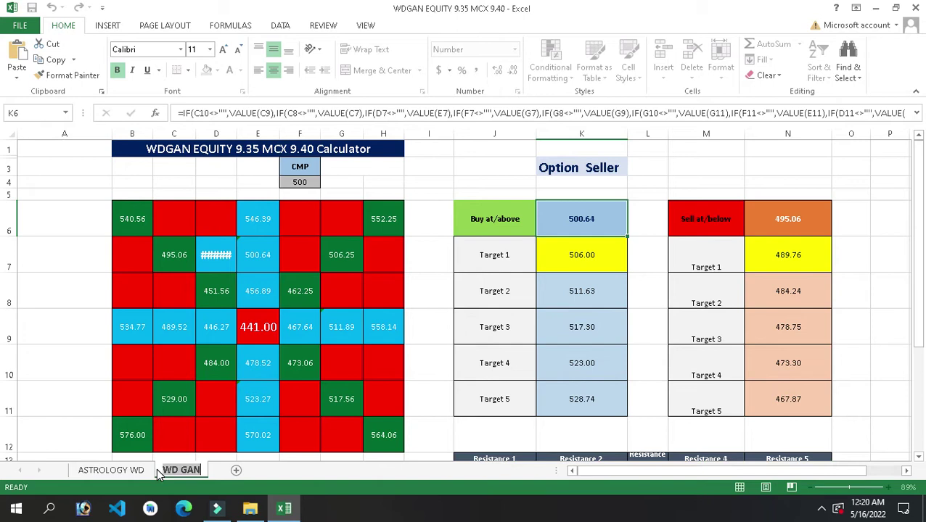
{"action": "left_click", "coordinate": [126, 471]}
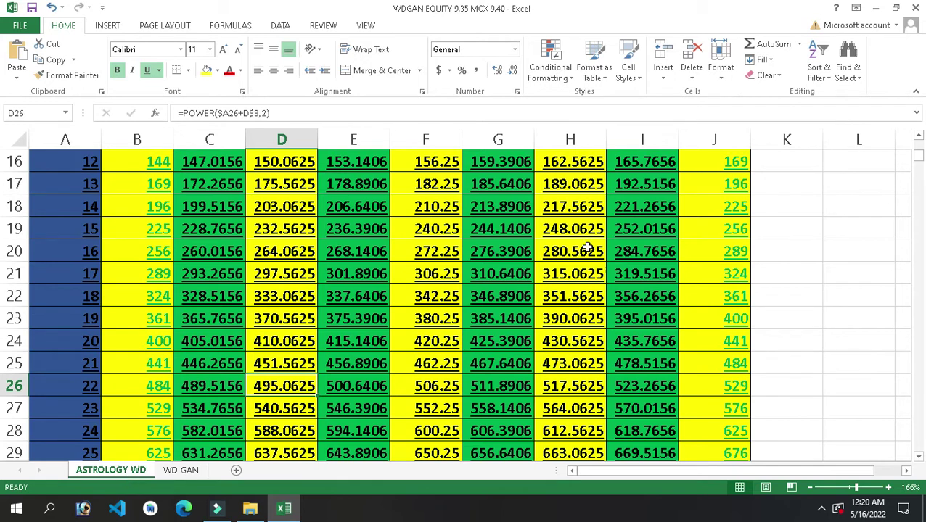
{"action": "left_click", "coordinate": [875, 9]}
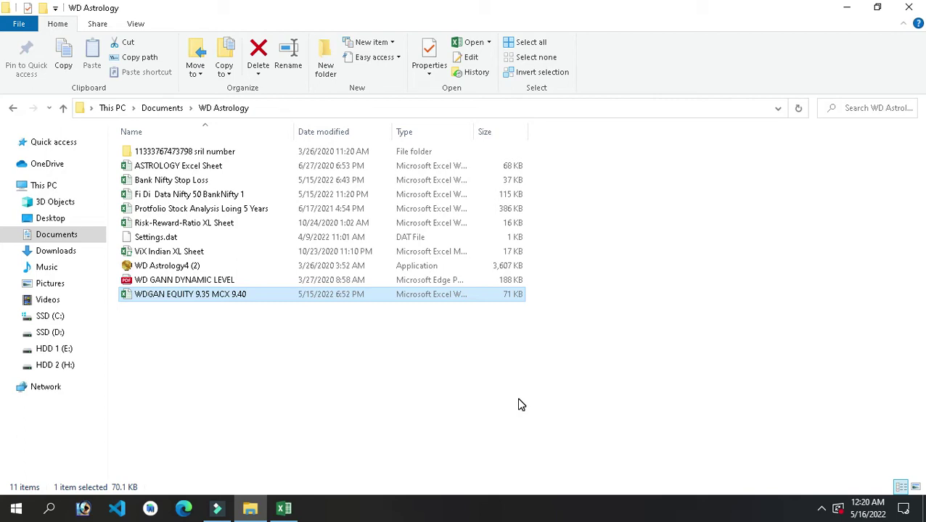
{"action": "left_click", "coordinate": [294, 510]}
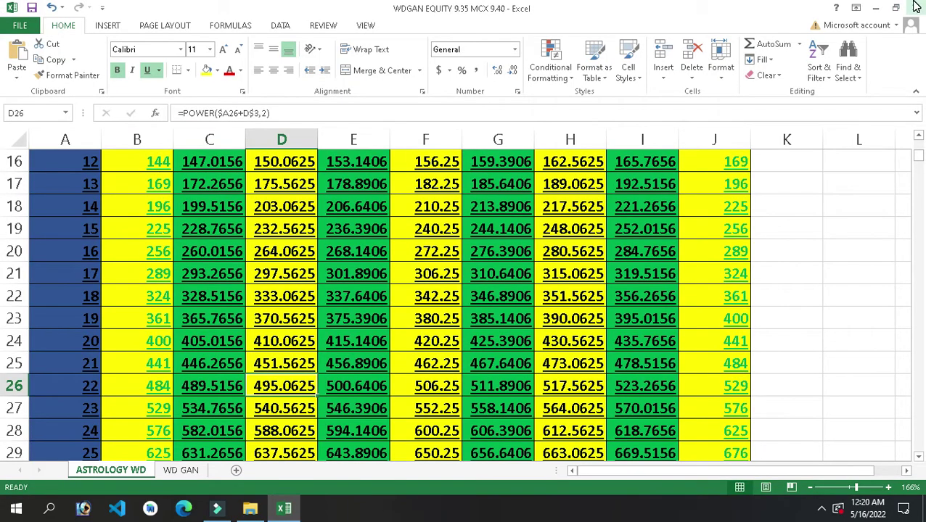
- Set the CMP value in cell F4 of the WD GAN sheet to 1000
{"action": "left_click", "coordinate": [185, 471]}
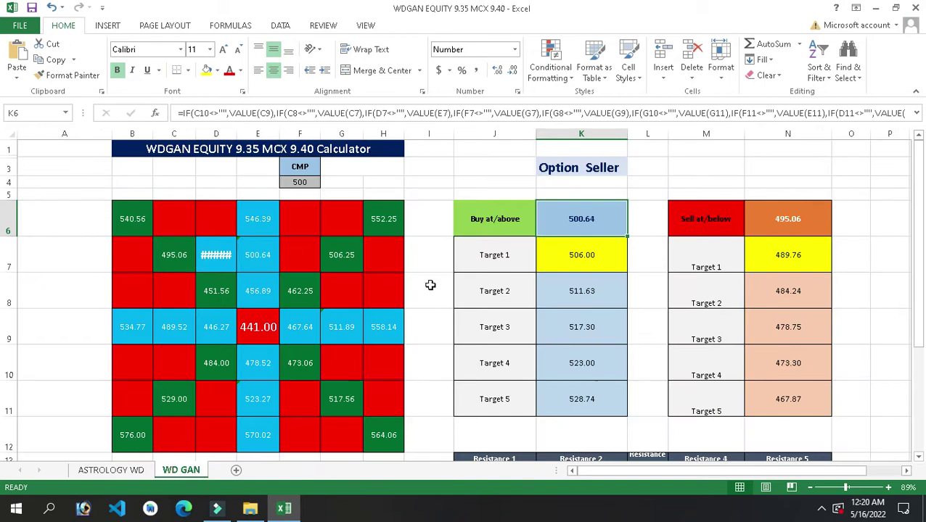
{"action": "left_click", "coordinate": [307, 184]}
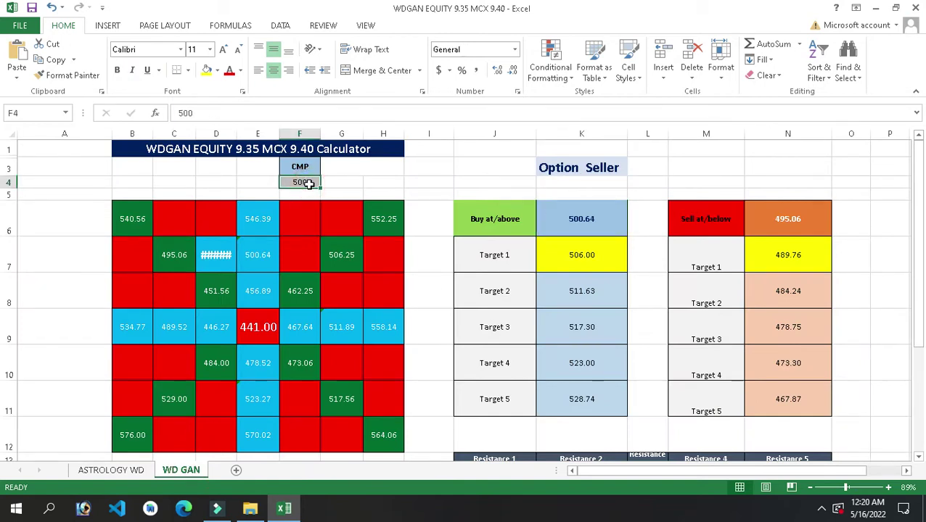
{"action": "type", "text": "1000"}
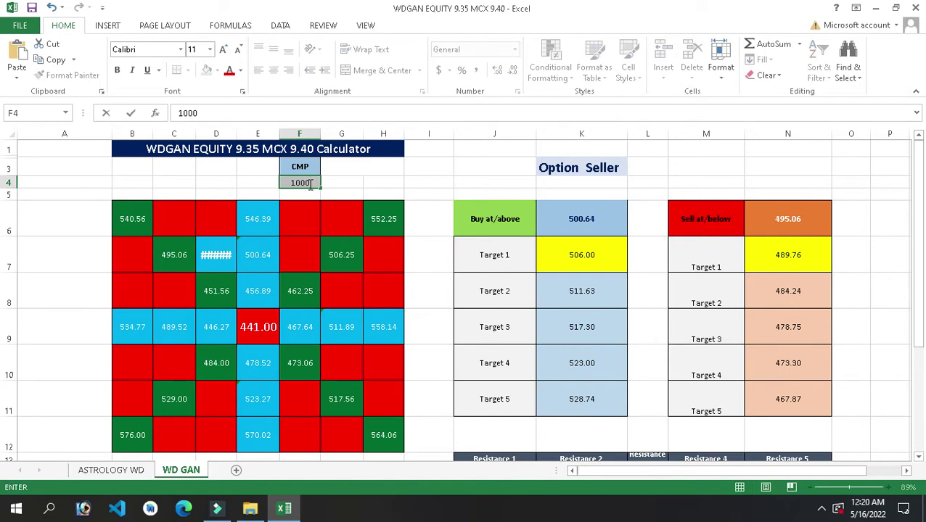
{"action": "left_click", "coordinate": [428, 253]}
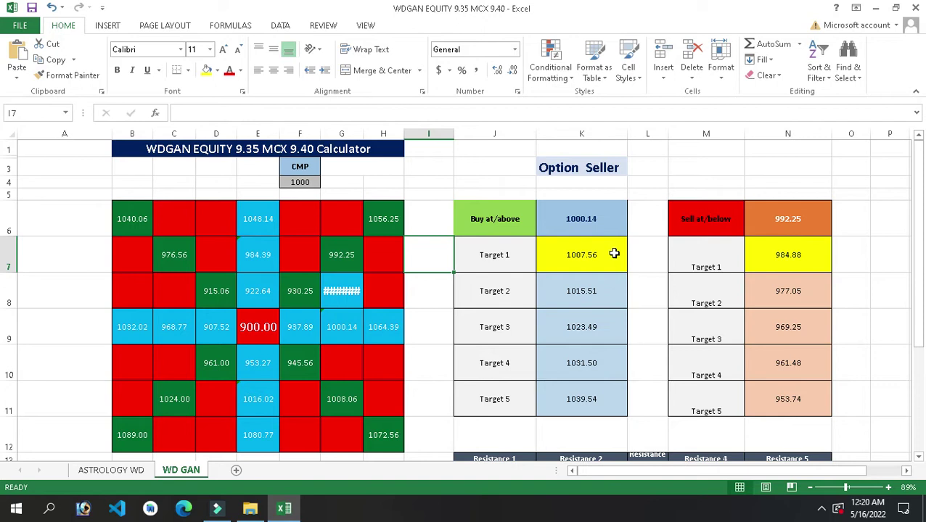
- Check Target 1 for CMP 1000 against the ASTROLOGY WD table, examining the levels in cells G35 and H35
{"action": "left_click", "coordinate": [579, 265]}
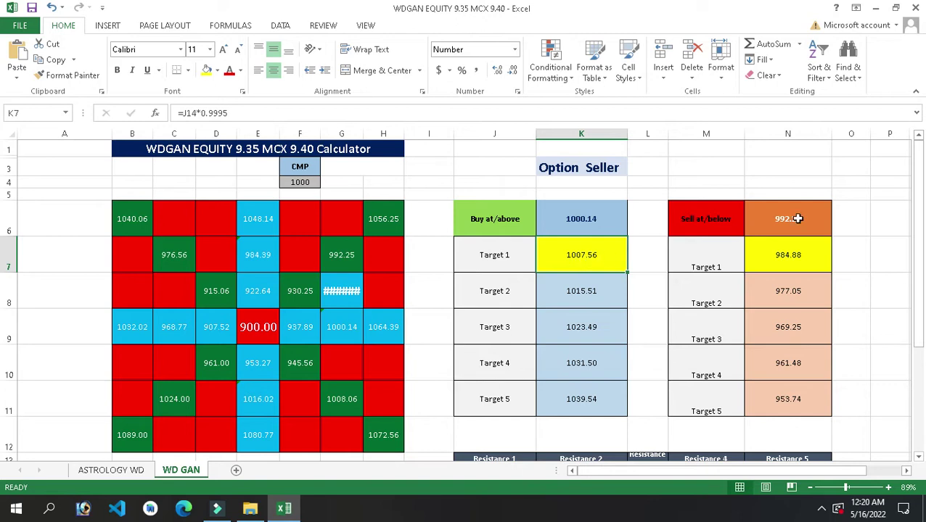
{"action": "left_click", "coordinate": [130, 470]}
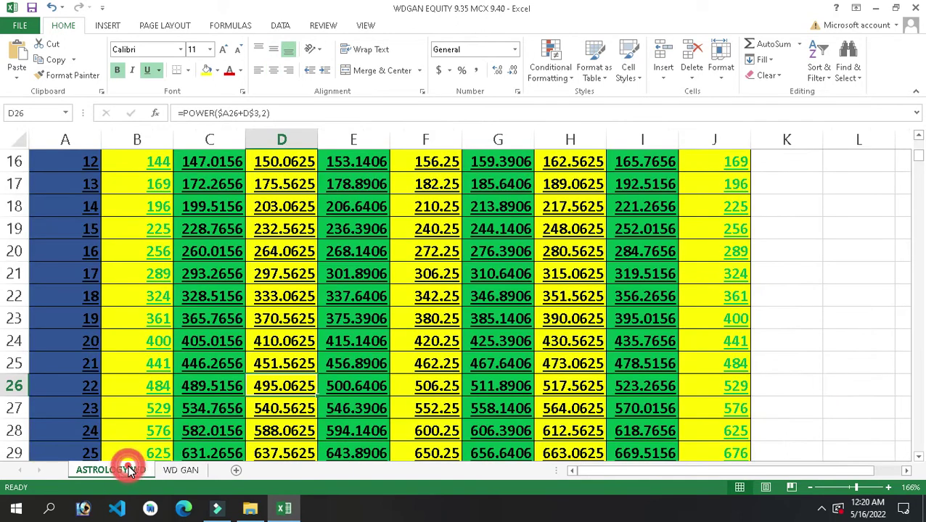
{"action": "left_click_drag", "start_coordinate": [919, 160], "coordinate": [918, 168]}
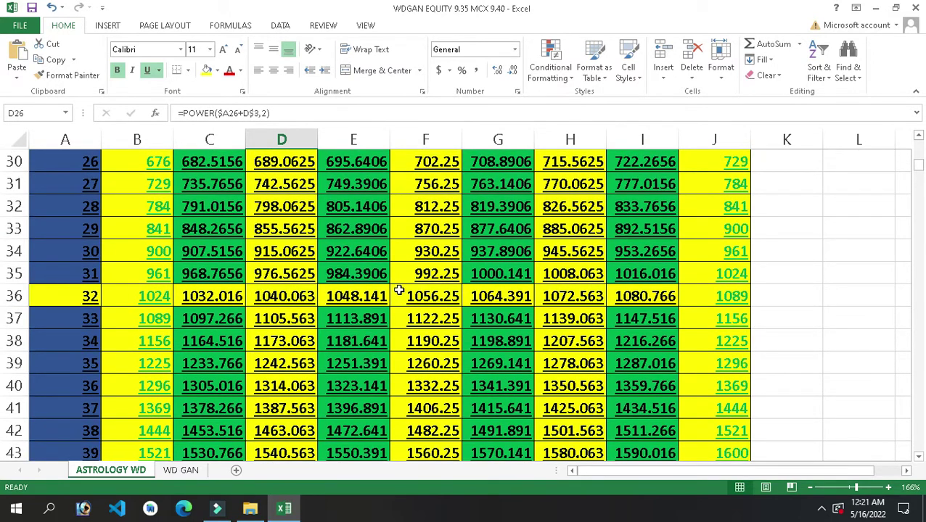
{"action": "left_click", "coordinate": [487, 273]}
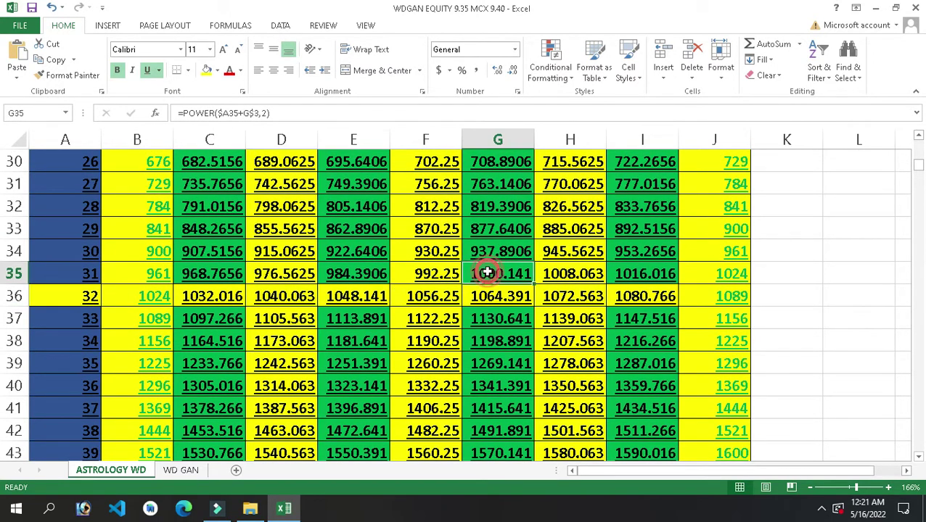
{"action": "left_click", "coordinate": [574, 272]}
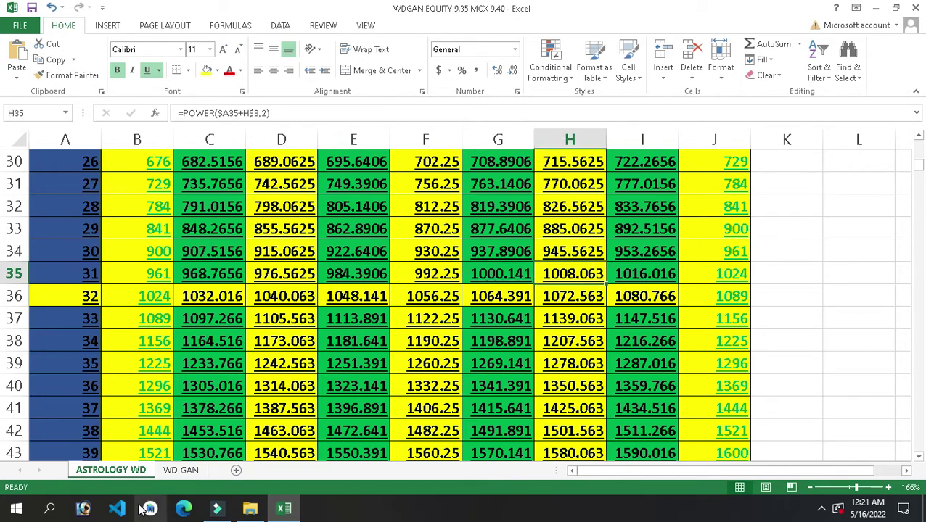
- Compare Target 1 and Target 2 for CMP 1000 on the WD GAN sheet with cell I35 of the ASTROLOGY WD table
{"action": "left_click", "coordinate": [174, 471]}
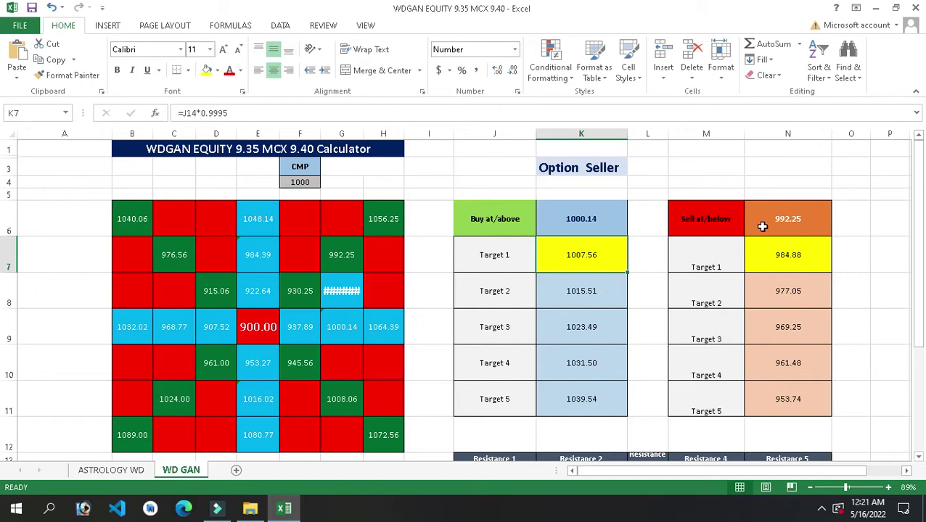
{"action": "left_click", "coordinate": [573, 255]}
{"action": "left_click", "coordinate": [605, 301]}
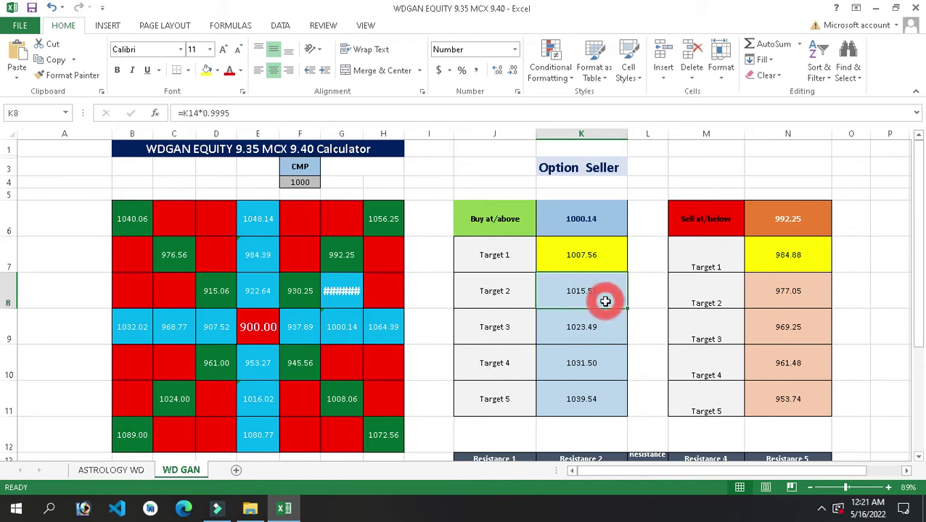
{"action": "left_click", "coordinate": [87, 473]}
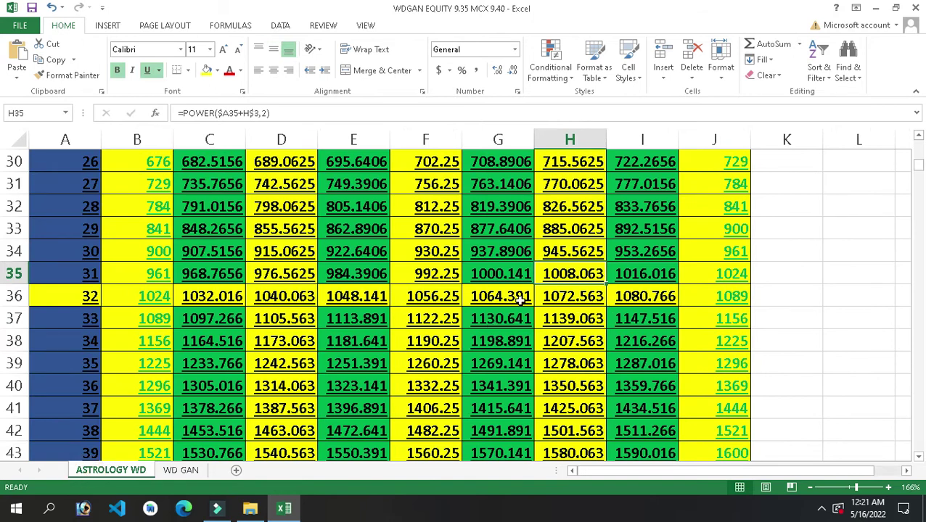
{"action": "left_click", "coordinate": [641, 278]}
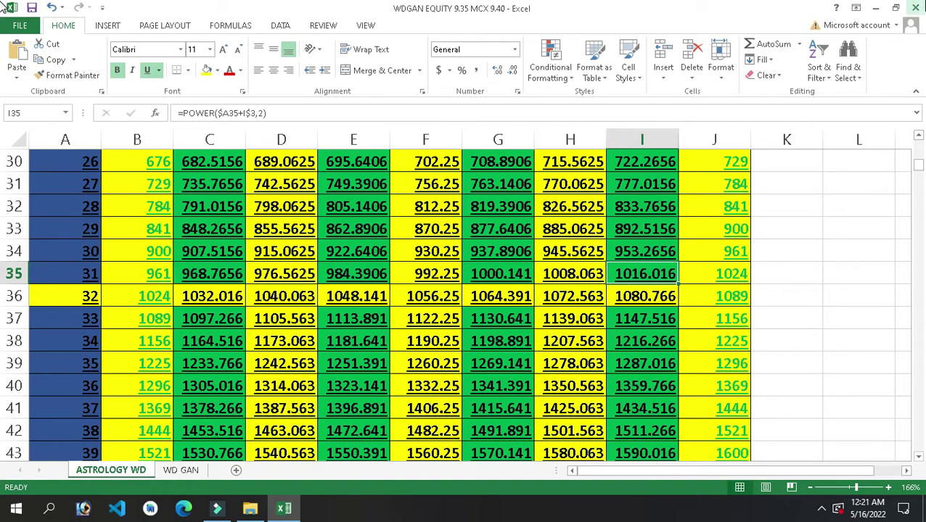
- Close the WDGAN EQUITY 9.35 MCX 9.40 workbook without saving the changes
{"action": "left_click", "coordinate": [915, 6]}
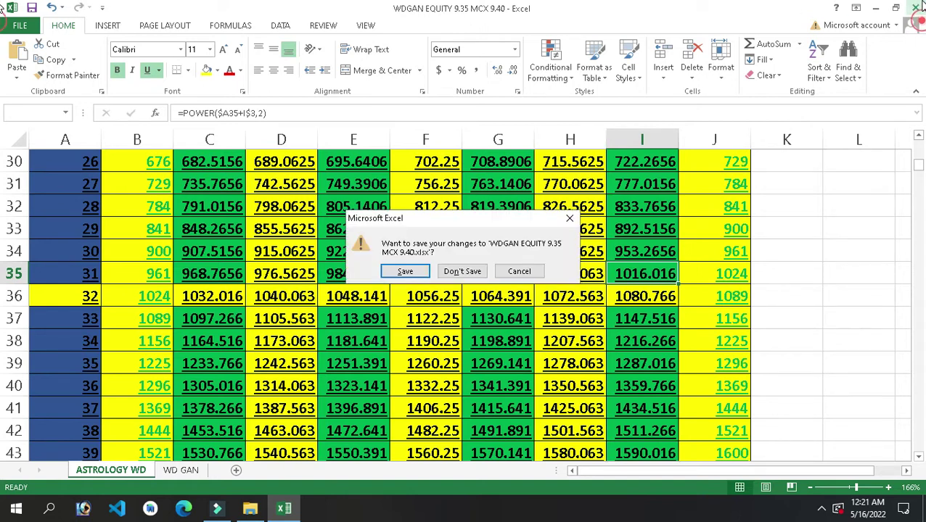
{"action": "left_click", "coordinate": [465, 271]}
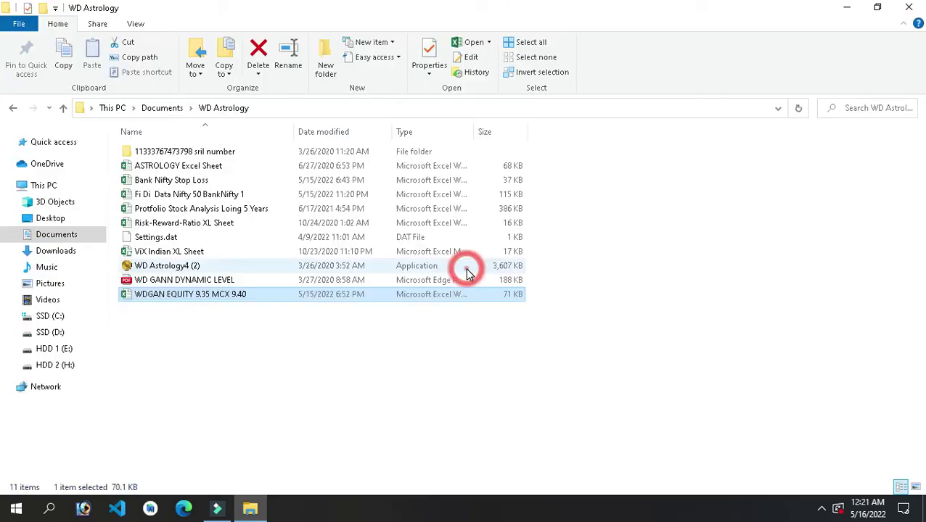
{"action": "left_click", "coordinate": [266, 354]}
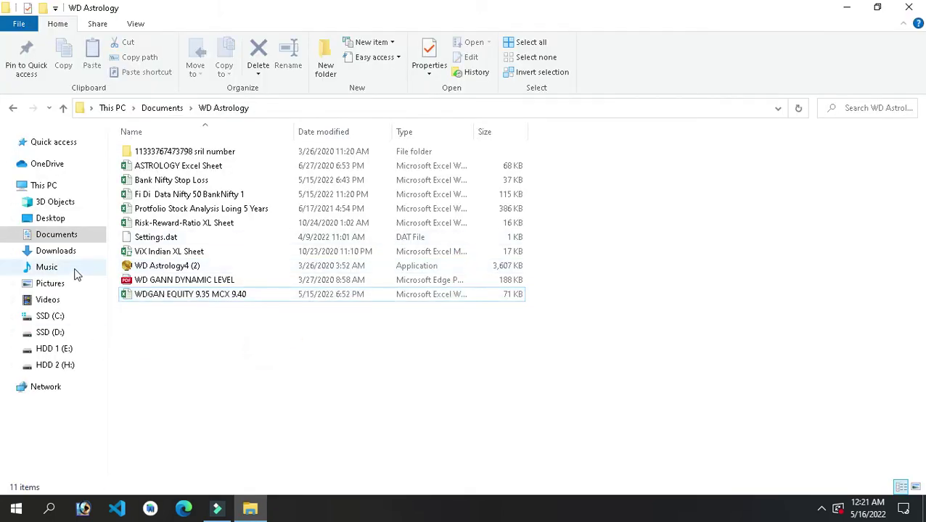
- Open the Bank Nifty Stop Loss workbook from the WD Astrology folder, view its Indian ViX sheet and minimize the workbook
{"action": "left_click", "coordinate": [192, 182]}
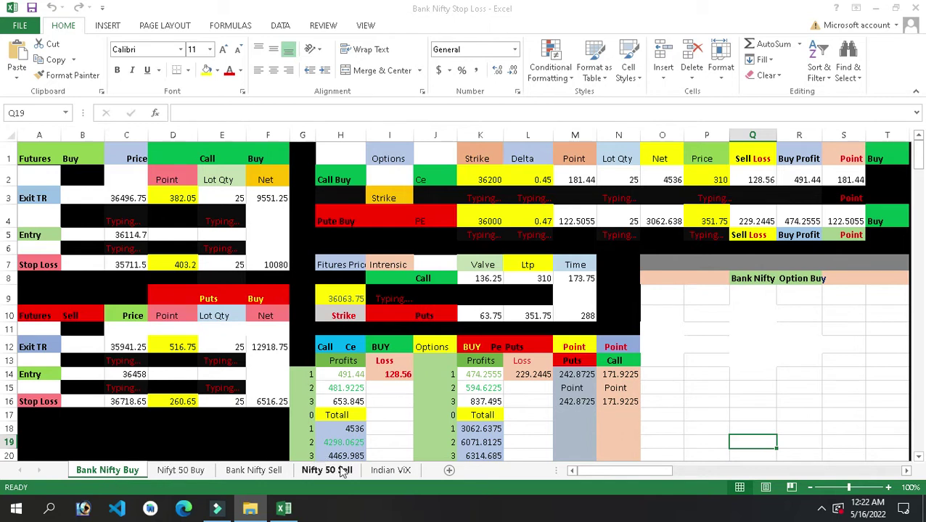
{"action": "left_click", "coordinate": [390, 471]}
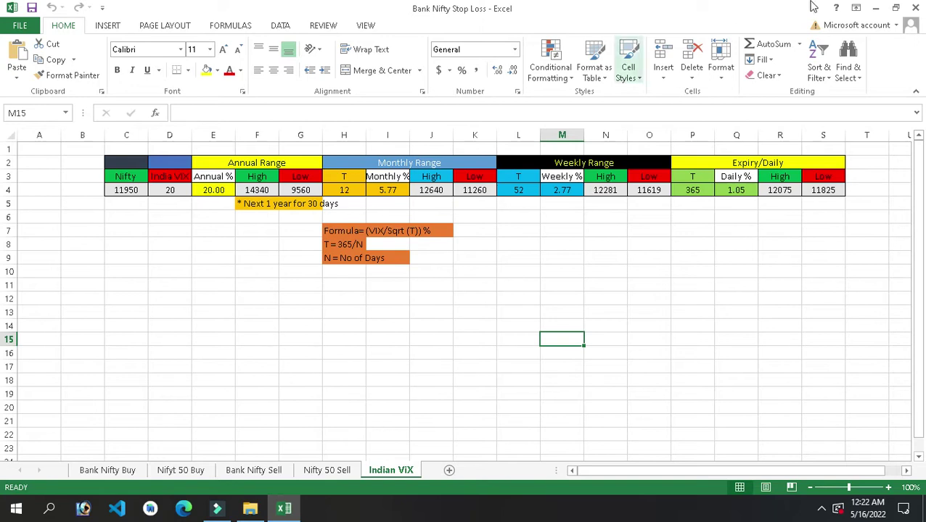
{"action": "left_click", "coordinate": [876, 7]}
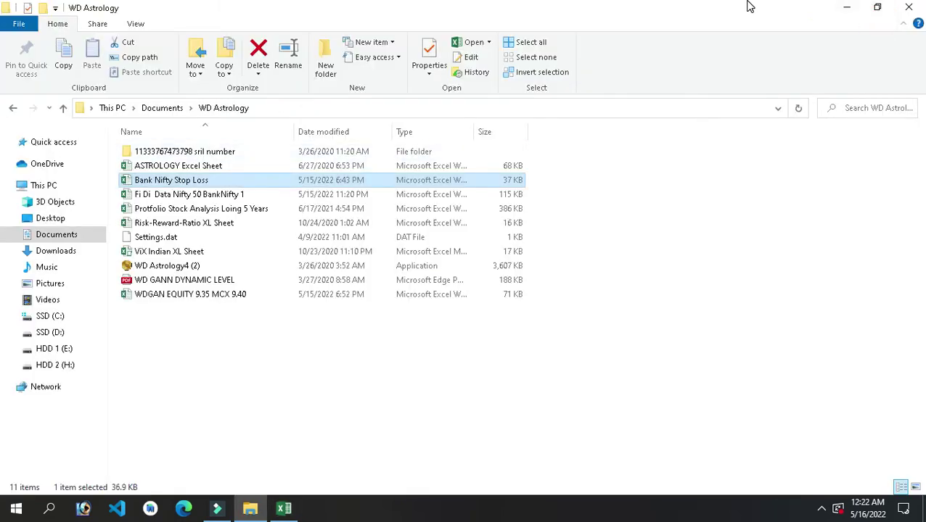
- Minimize the WD Astrology folder, switch to Google Chrome and open Google Drive
{"action": "left_click", "coordinate": [846, 6]}
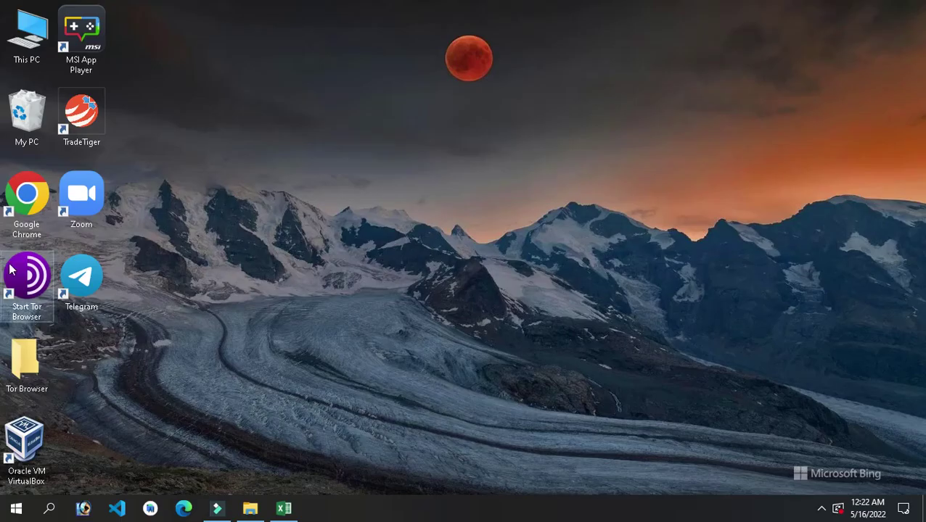
{"action": "double_click", "coordinate": [29, 191]}
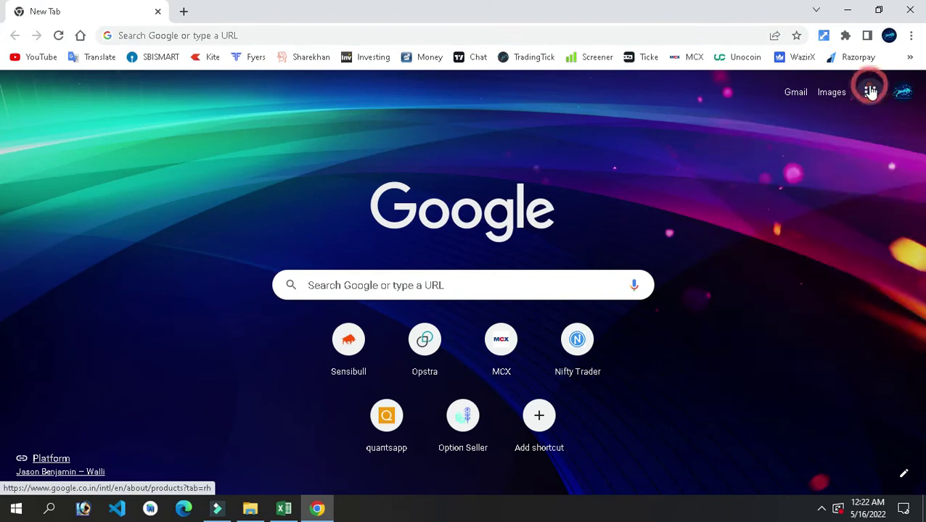
{"action": "left_click", "coordinate": [869, 92]}
{"action": "left_click", "coordinate": [749, 275]}
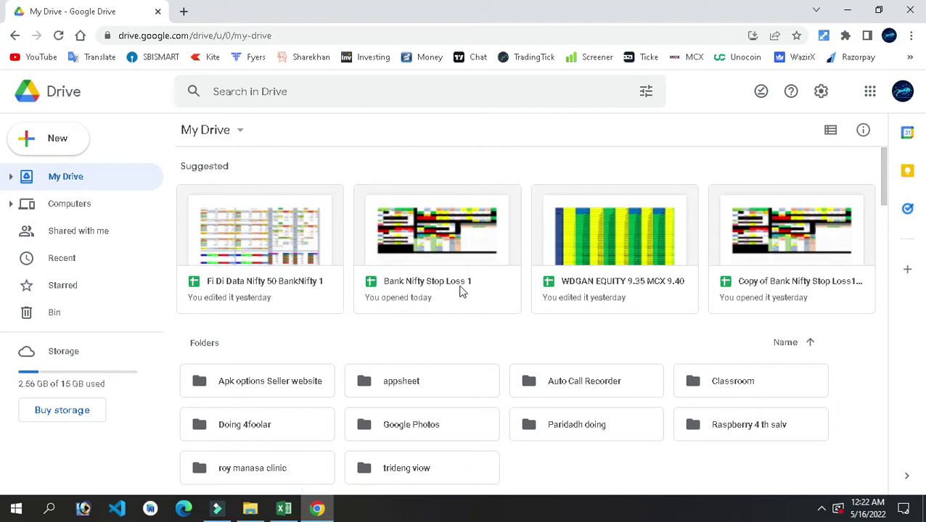
- Open and close the Fi Di Data Nifty 50 BankNifty 1 spreadsheet, and view the Indian ViX sheet of Bank Nifty Stop Loss 1
{"action": "double_click", "coordinate": [275, 249]}
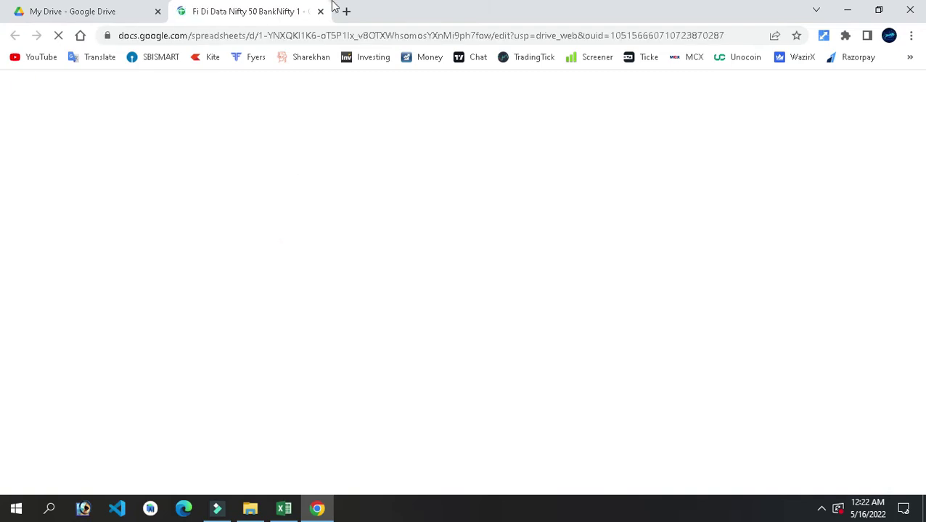
{"action": "left_click", "coordinate": [321, 12]}
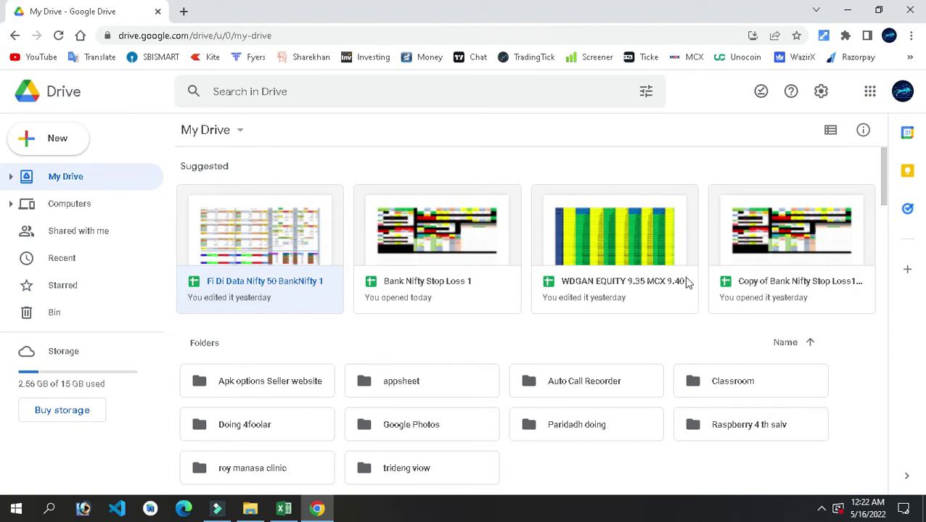
{"action": "left_click", "coordinate": [458, 225]}
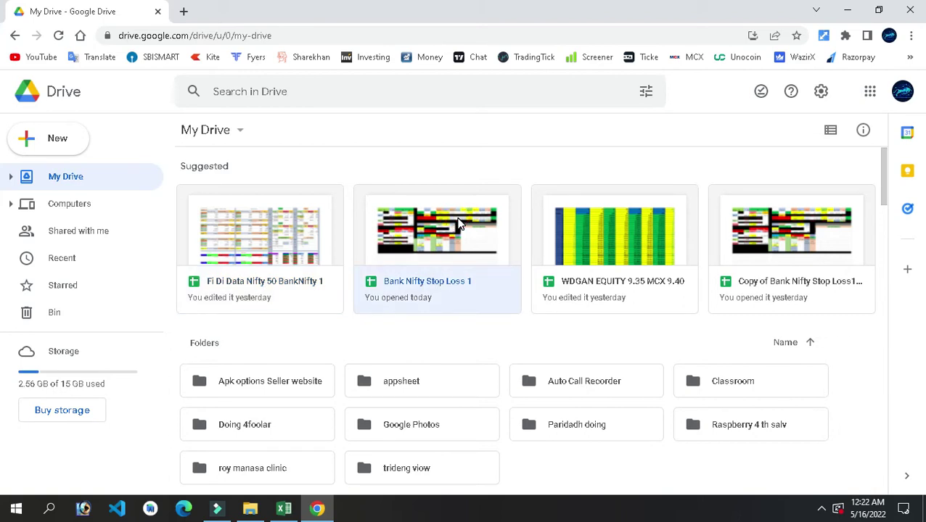
{"action": "double_click", "coordinate": [458, 225]}
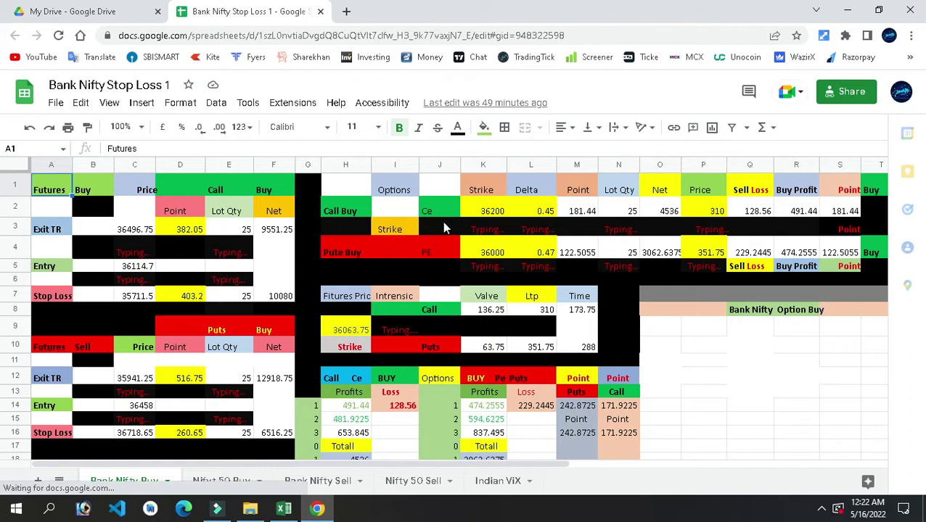
{"action": "left_click", "coordinate": [495, 481]}
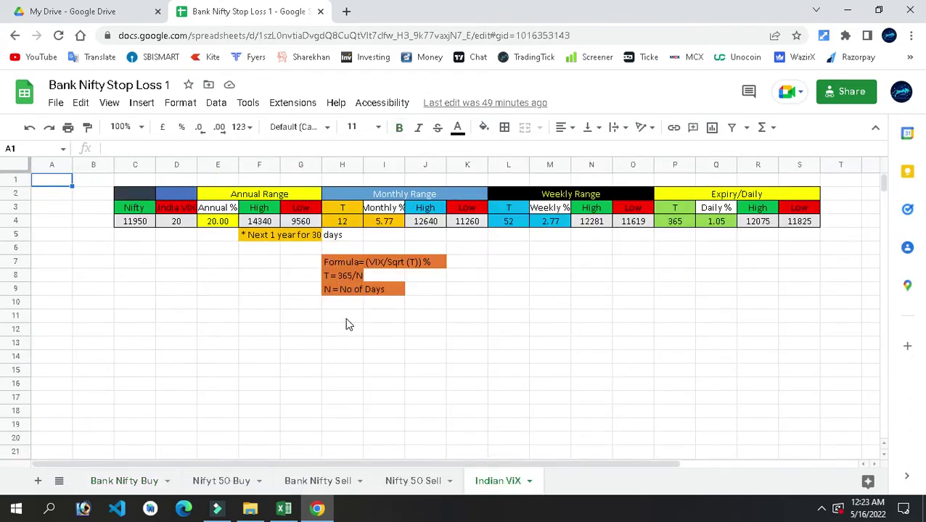
{"action": "left_click", "coordinate": [320, 12]}
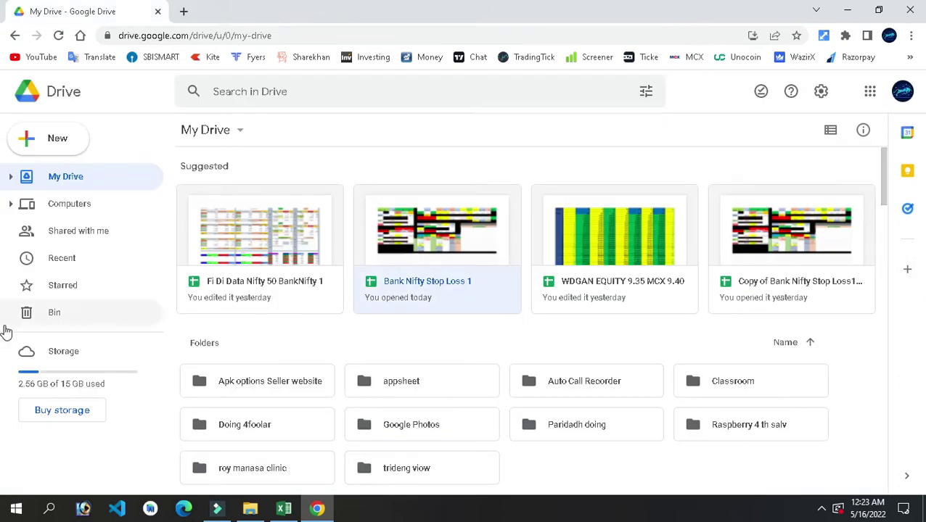
- Open the Global Market data spreadsheet from the recent Drive files and examine the Bank Nifty futures prices on Sheet5, including the Spot Price
{"action": "left_click", "coordinate": [71, 262]}
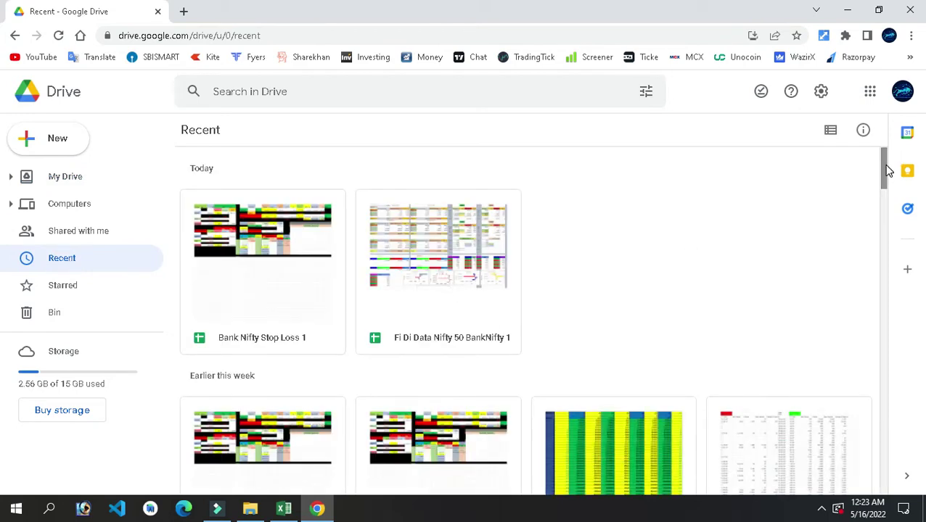
{"action": "left_click_drag", "start_coordinate": [884, 169], "coordinate": [889, 194]}
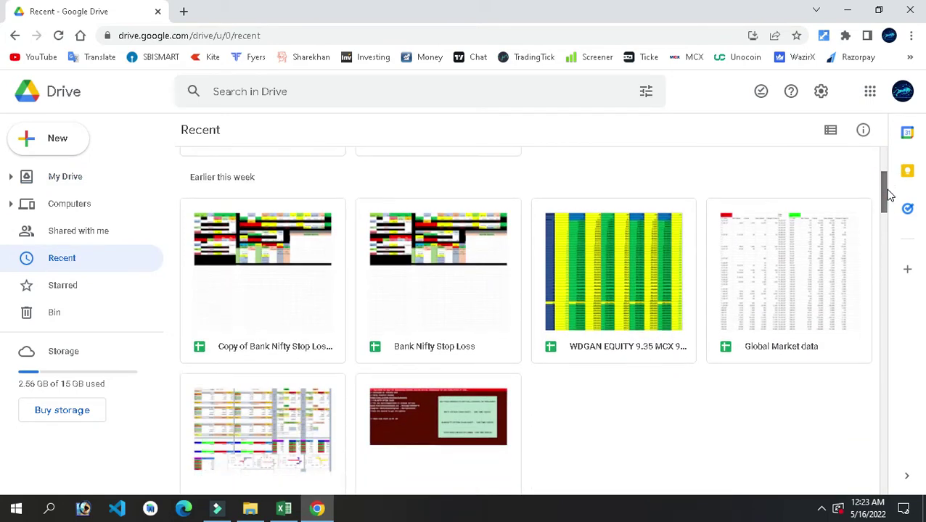
{"action": "left_click", "coordinate": [750, 292]}
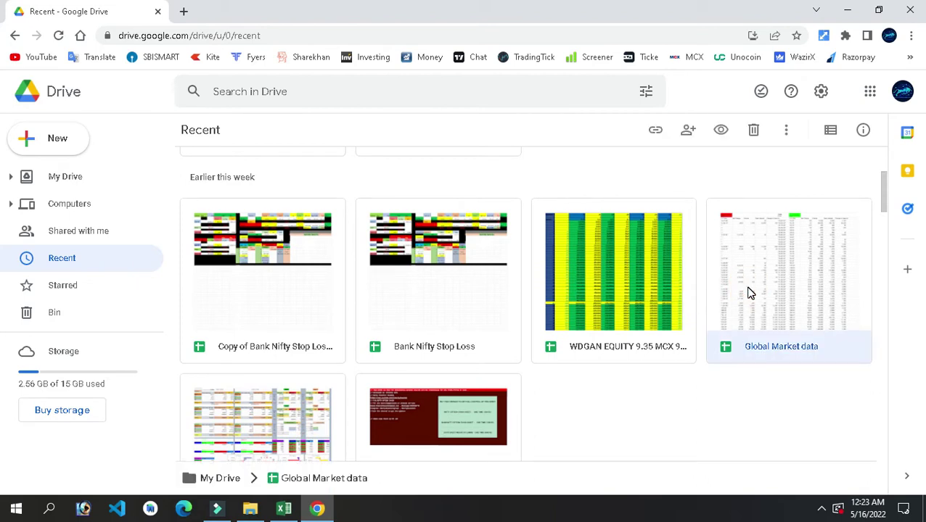
{"action": "double_click", "coordinate": [750, 292]}
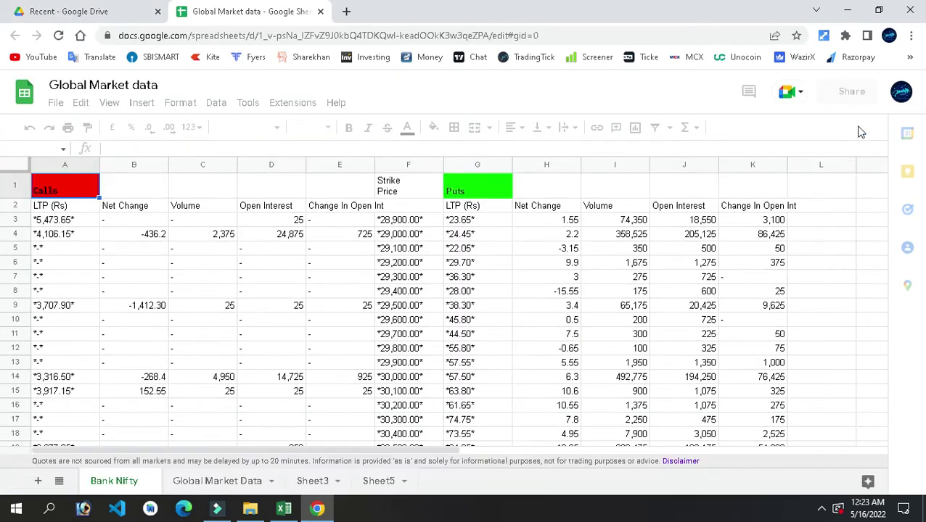
{"action": "left_click", "coordinate": [378, 481]}
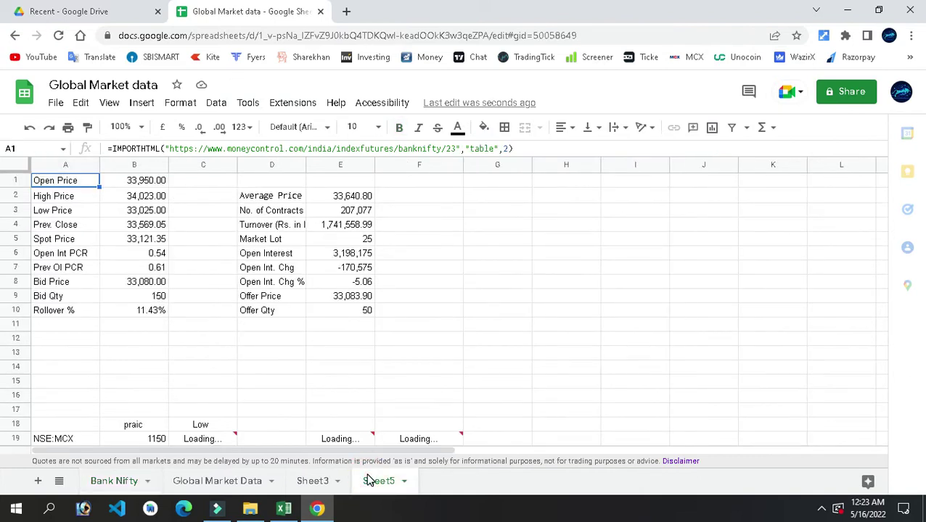
{"action": "left_click", "coordinate": [569, 297]}
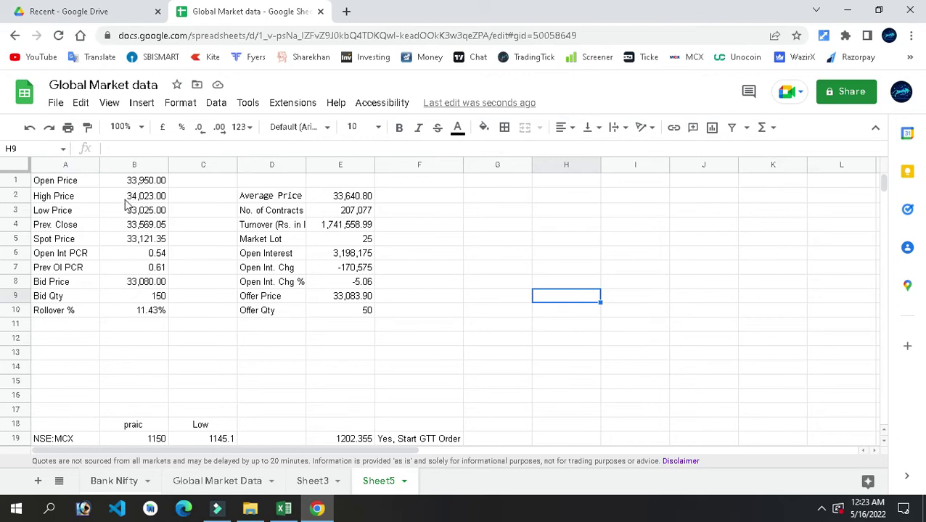
{"action": "left_click", "coordinate": [141, 242]}
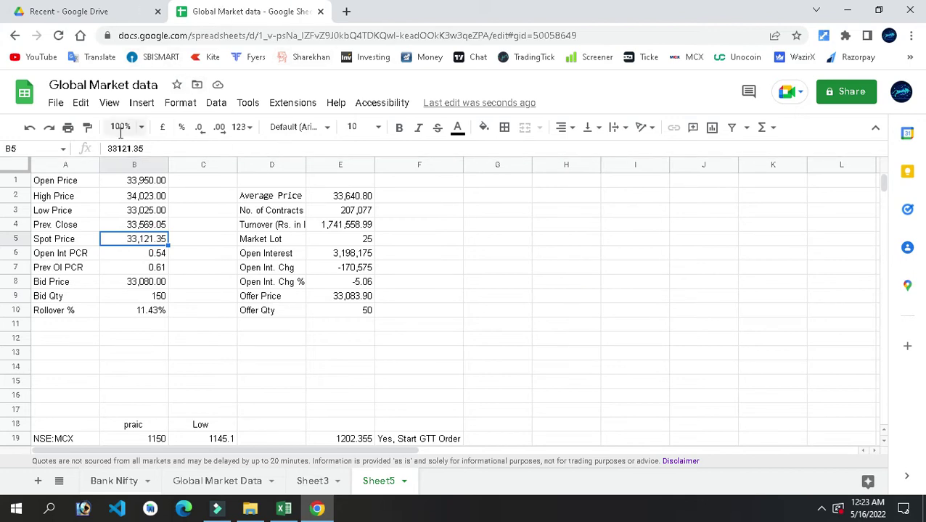
- Open the Bank Nifty Stop Loss spreadsheet from the recent Drive files, view its Nifty 50 Sell sheet and close it
{"action": "left_click", "coordinate": [128, 8]}
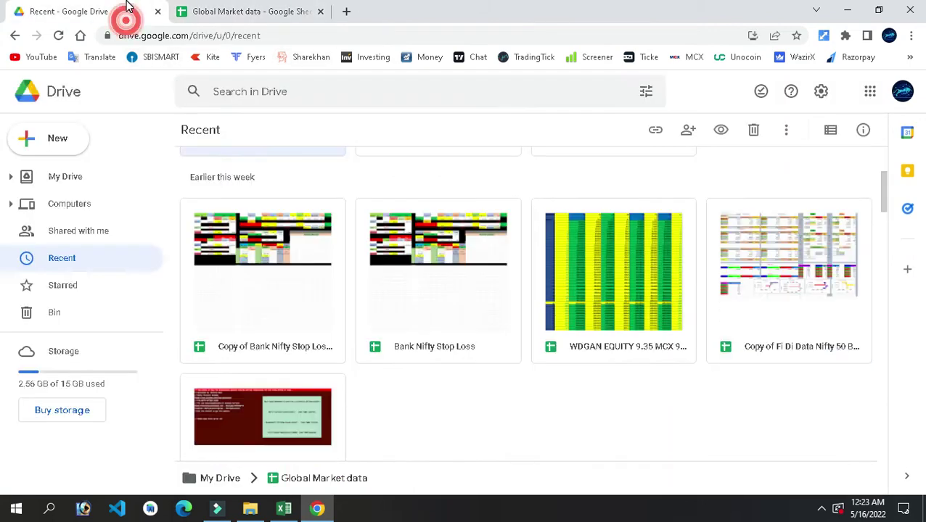
{"action": "double_click", "coordinate": [428, 267]}
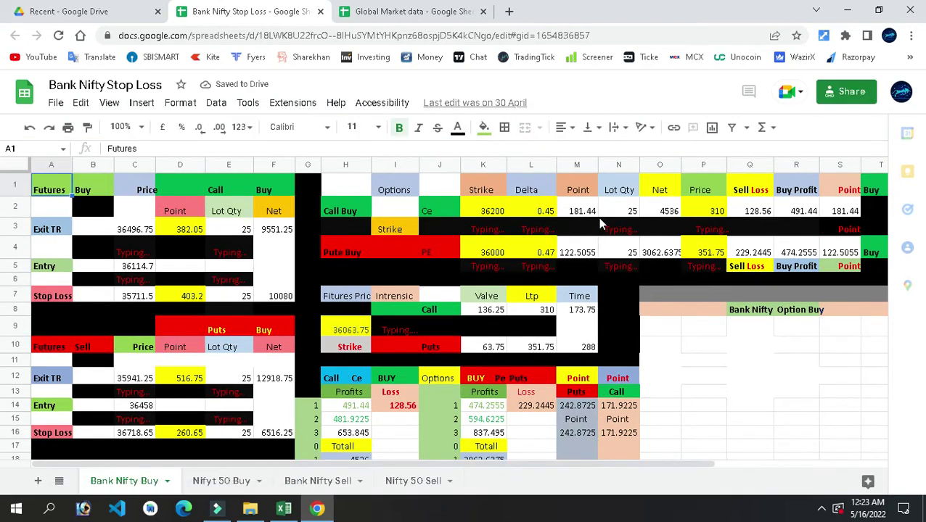
{"action": "left_click", "coordinate": [419, 482]}
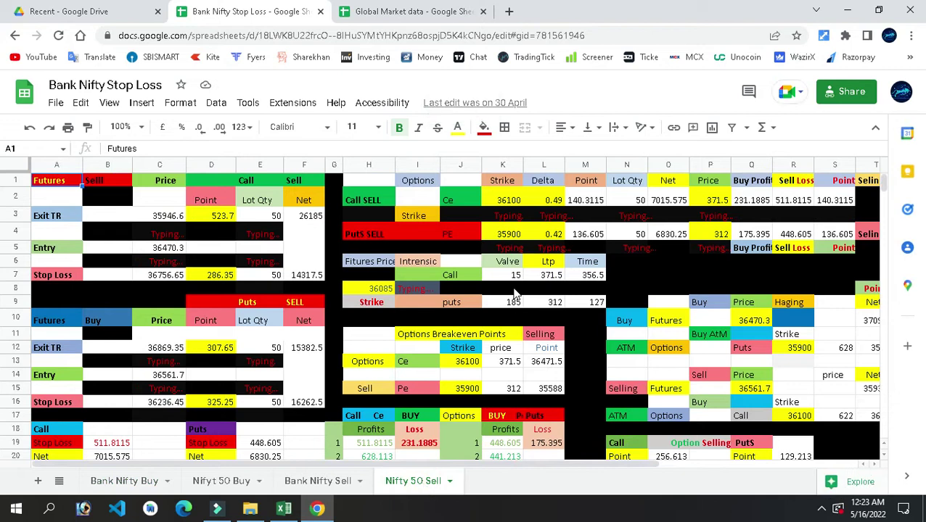
{"action": "left_click", "coordinate": [320, 11]}
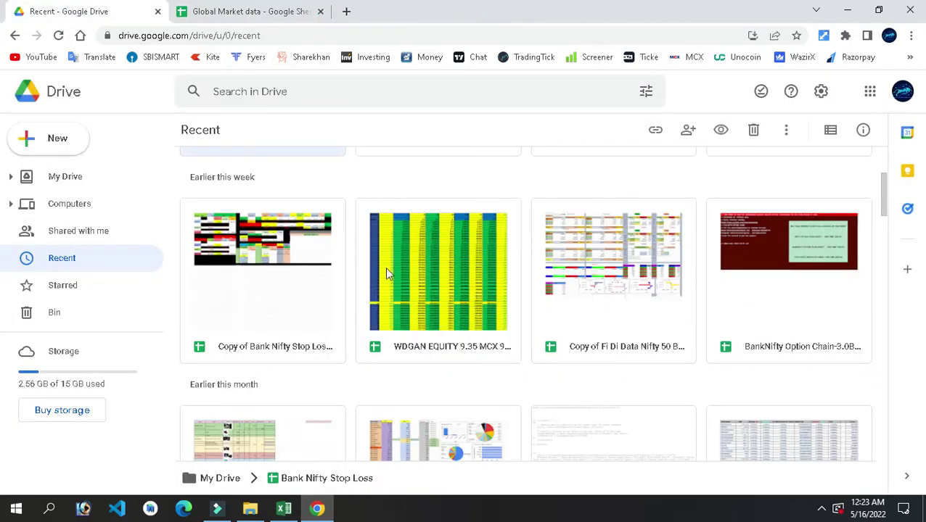
- Open Bank Nifty Stop Loss 1 from My Drive and examine the India ViX value and range table on its Indian ViX sheet
{"action": "left_click", "coordinate": [82, 177]}
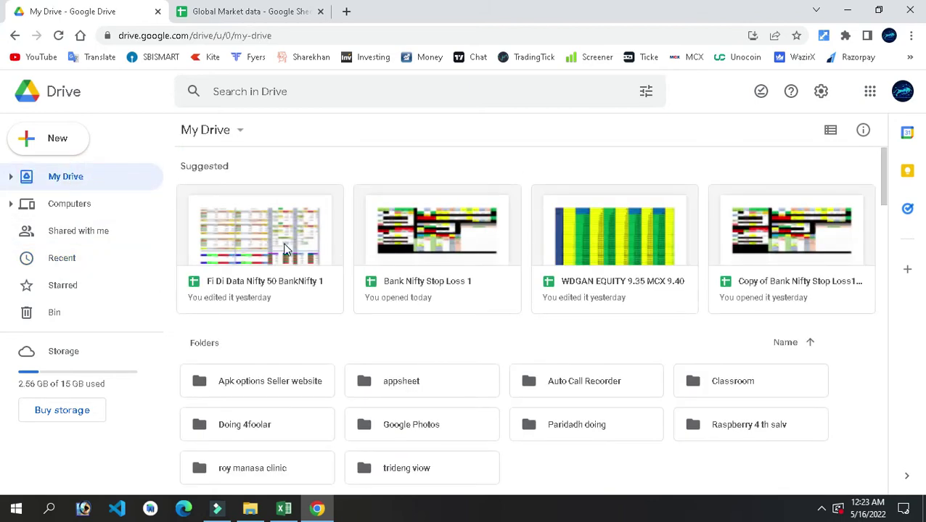
{"action": "double_click", "coordinate": [420, 252]}
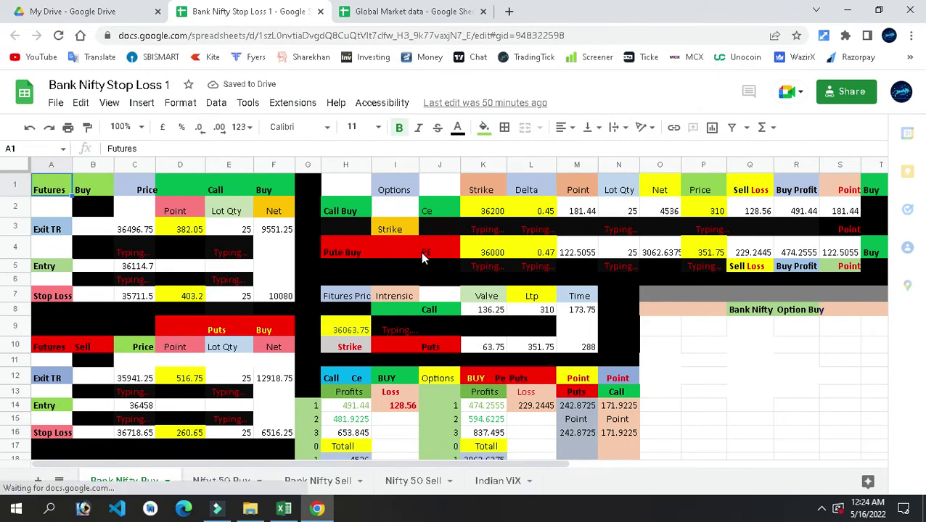
{"action": "left_click", "coordinate": [494, 483]}
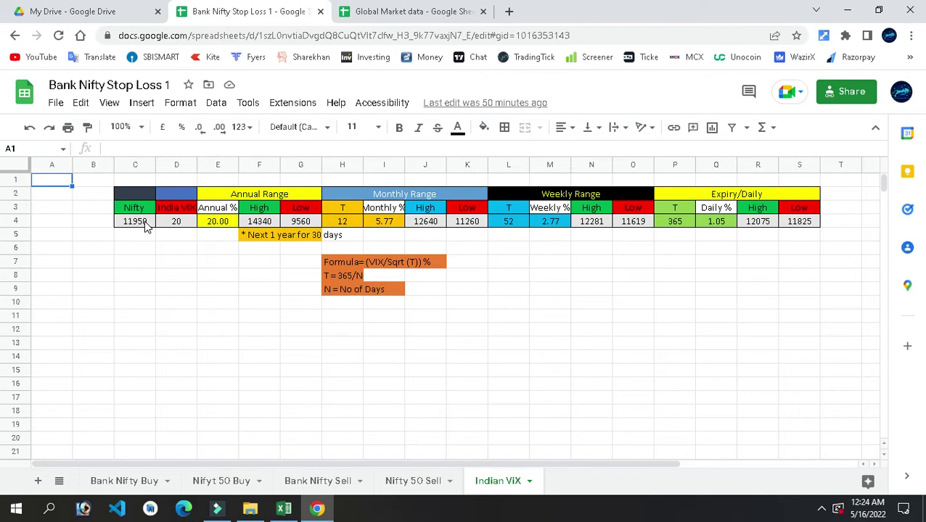
{"action": "left_click", "coordinate": [172, 225]}
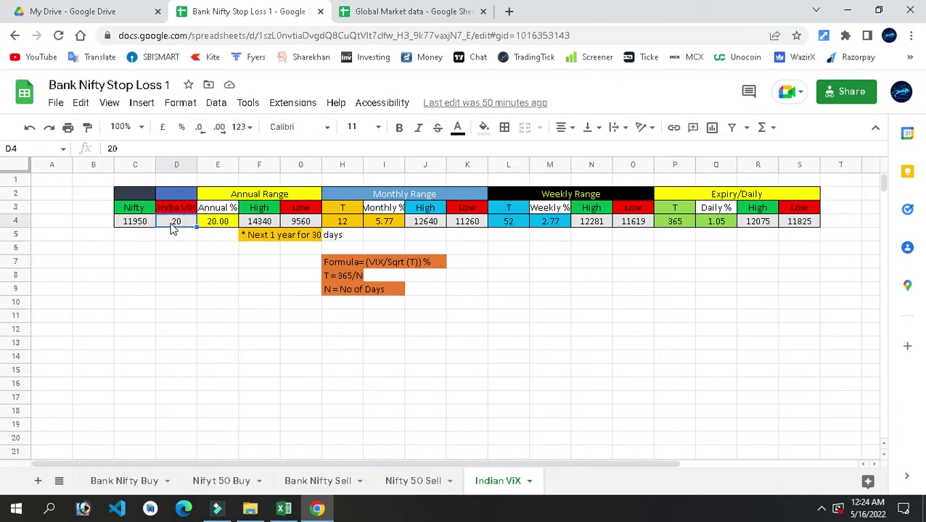
{"action": "left_click", "coordinate": [206, 274]}
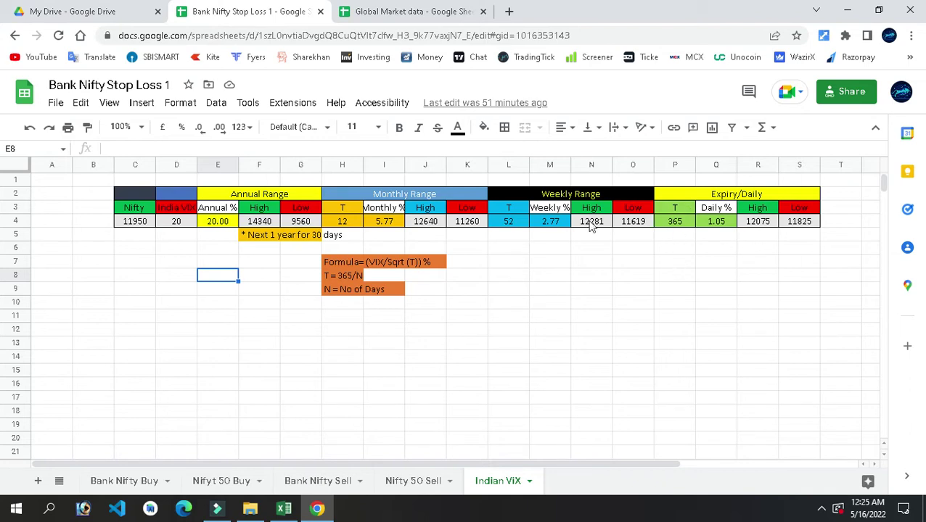
- View the Nifty 50 Sell and Bank Nifty Buy sheets, and check the Nifty value in cell C4 of the Indian ViX sheet
{"action": "left_click", "coordinate": [424, 482]}
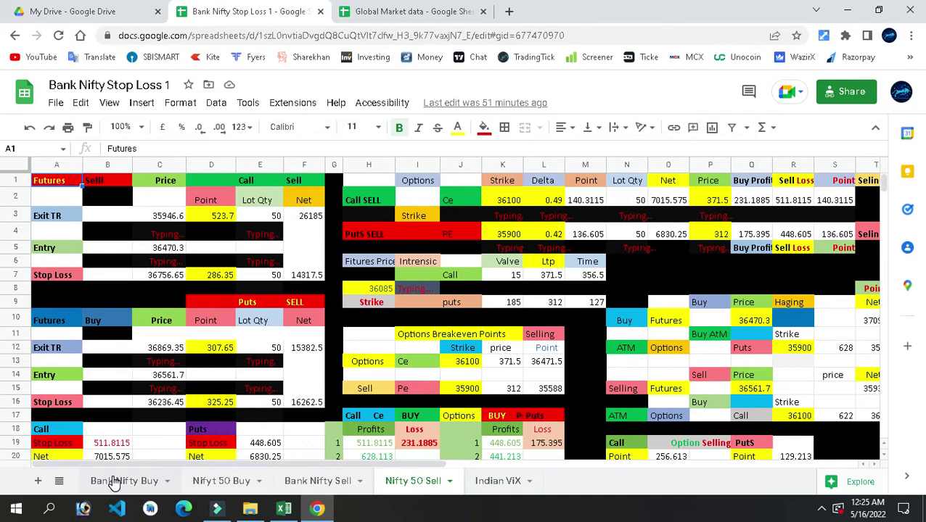
{"action": "left_click", "coordinate": [113, 482]}
{"action": "left_click", "coordinate": [485, 482]}
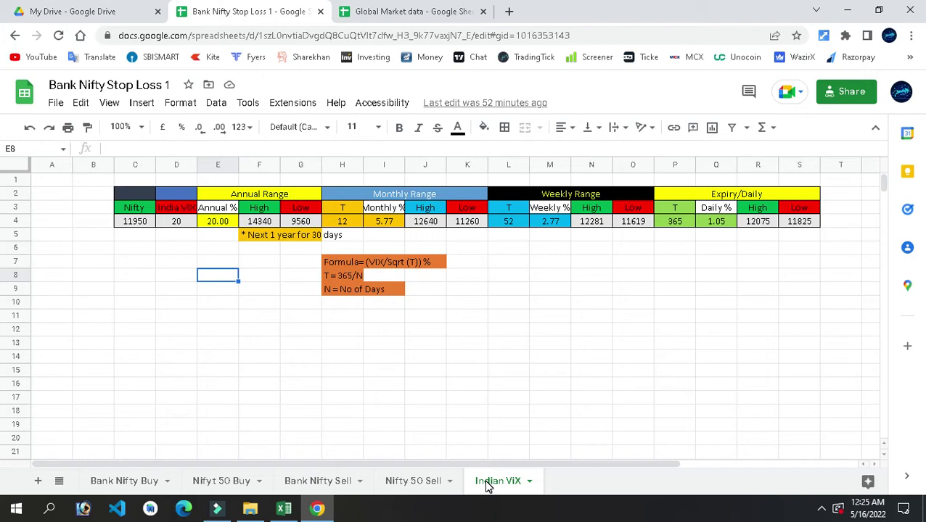
{"action": "left_click", "coordinate": [135, 224]}
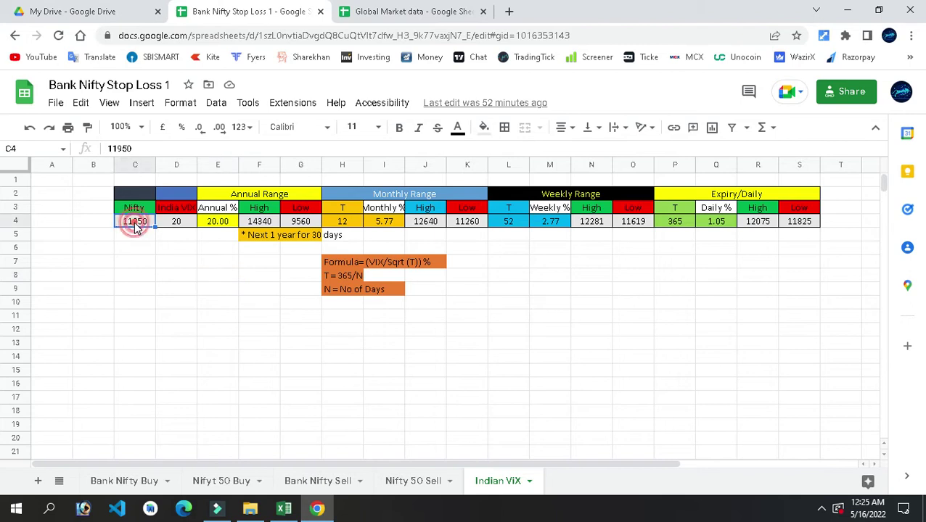
{"action": "left_click", "coordinate": [518, 274]}
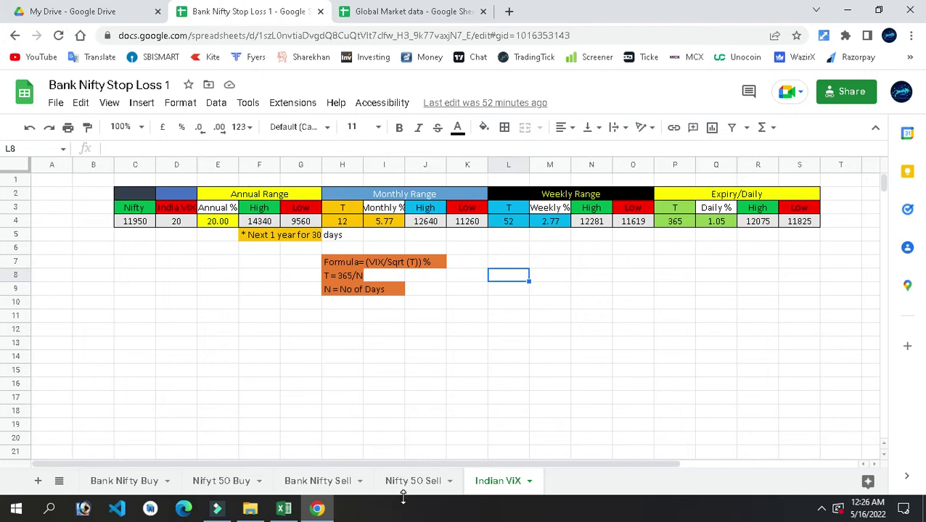
- Review the Bank Nifty Sell and Nifty 50 Sell sheets and return to the Indian ViX sheet
{"action": "left_click", "coordinate": [347, 484]}
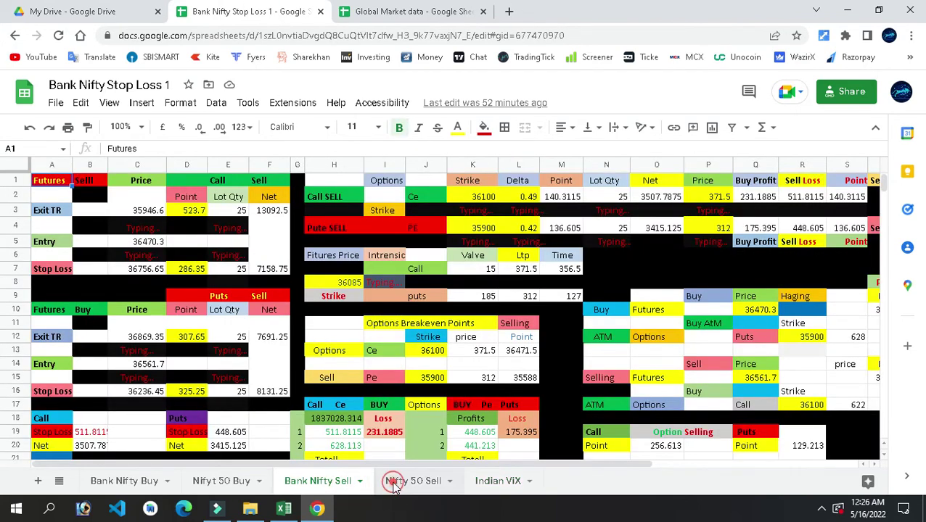
{"action": "left_click", "coordinate": [391, 483]}
{"action": "mouse_move", "coordinate": [884, 180]}
{"action": "left_mouse_down"}
{"action": "mouse_move", "coordinate": [884, 192]}
{"action": "mouse_move", "coordinate": [881, 177]}
{"action": "left_mouse_up"}
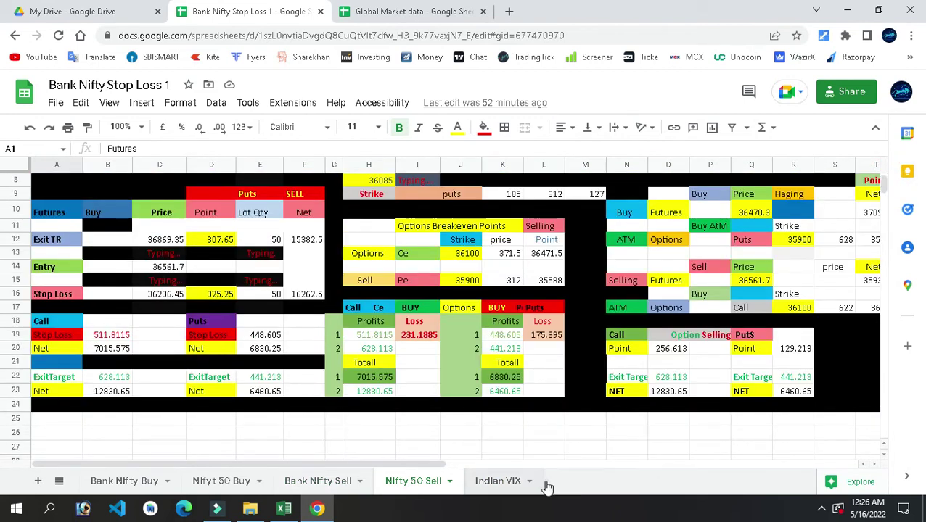
{"action": "left_click", "coordinate": [497, 483]}
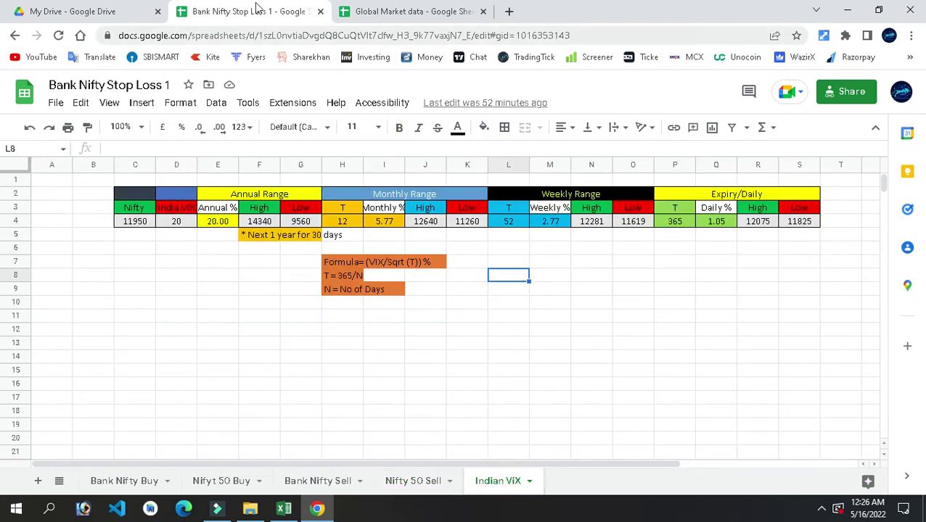
- Close the Bank Nifty Stop Loss 1 spreadsheet, minimize the browser and switch to the Bank Nifty Stop Loss workbook in Excel
{"action": "left_click", "coordinate": [320, 13]}
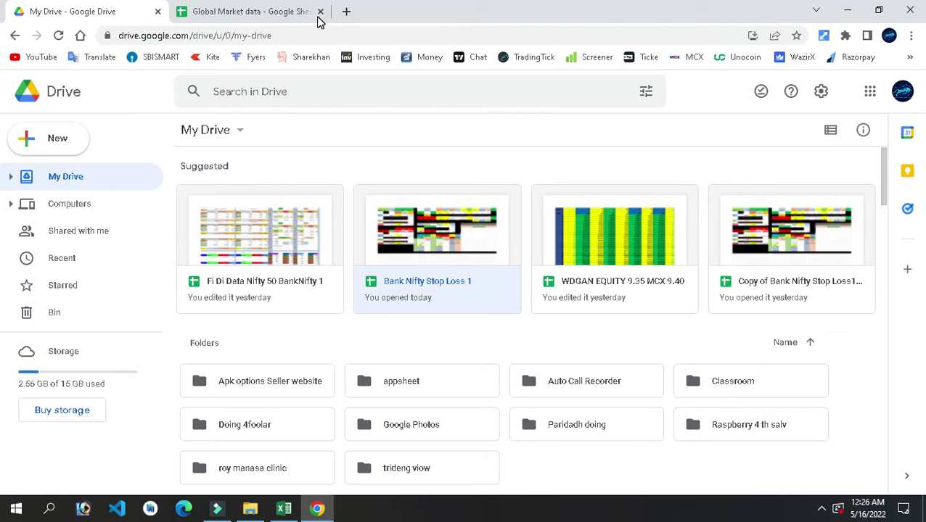
{"action": "left_click", "coordinate": [846, 10]}
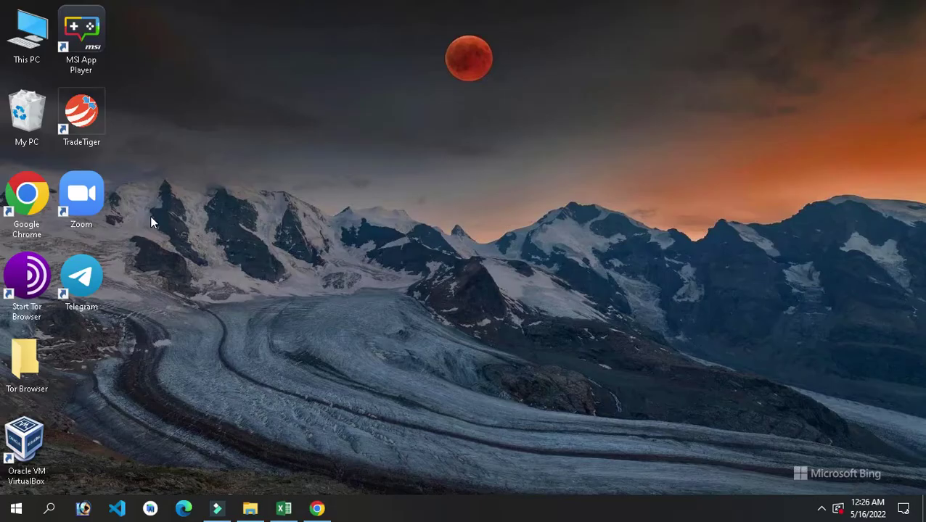
{"action": "left_click", "coordinate": [283, 509]}
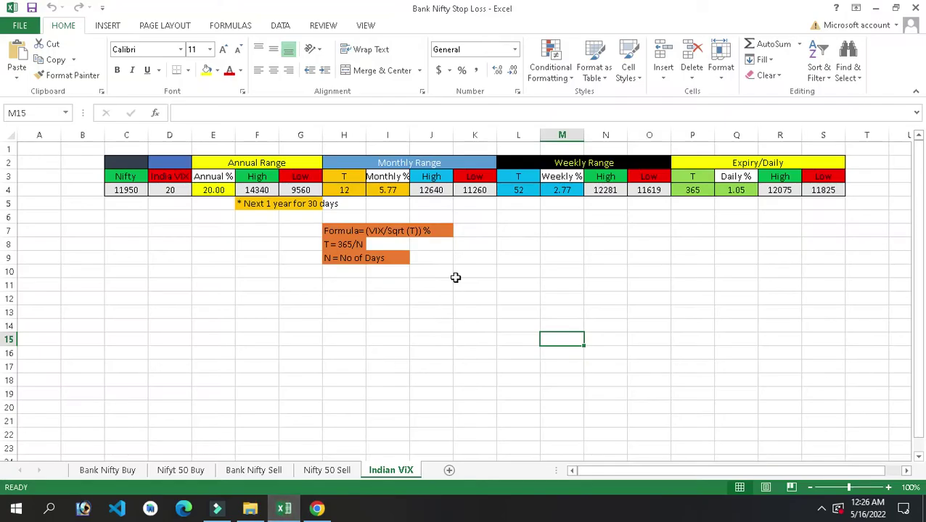
- Review the Nifty 50 Sell, Indian ViX and Nifyt 50 Buy sheets, and close the Bank Nifty Stop Loss workbook
{"action": "left_click", "coordinate": [328, 471]}
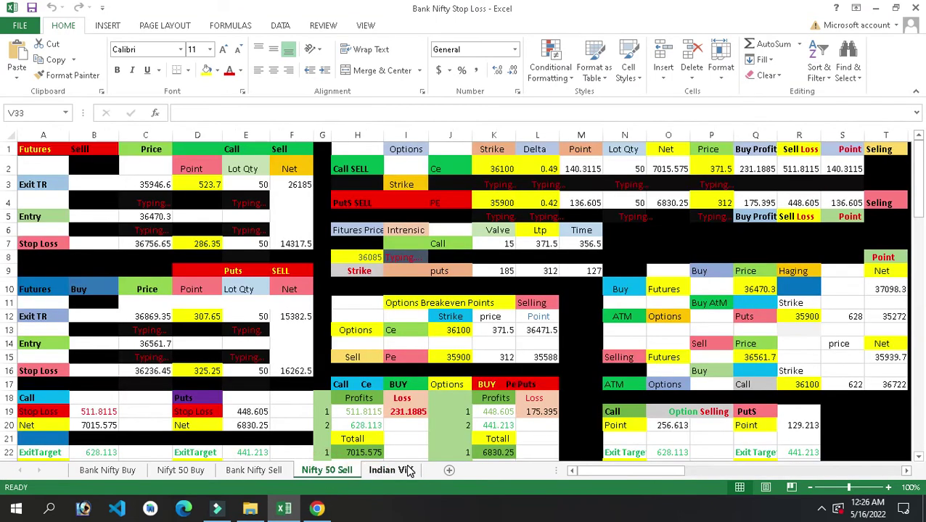
{"action": "left_click", "coordinate": [403, 471]}
{"action": "left_click", "coordinate": [174, 470]}
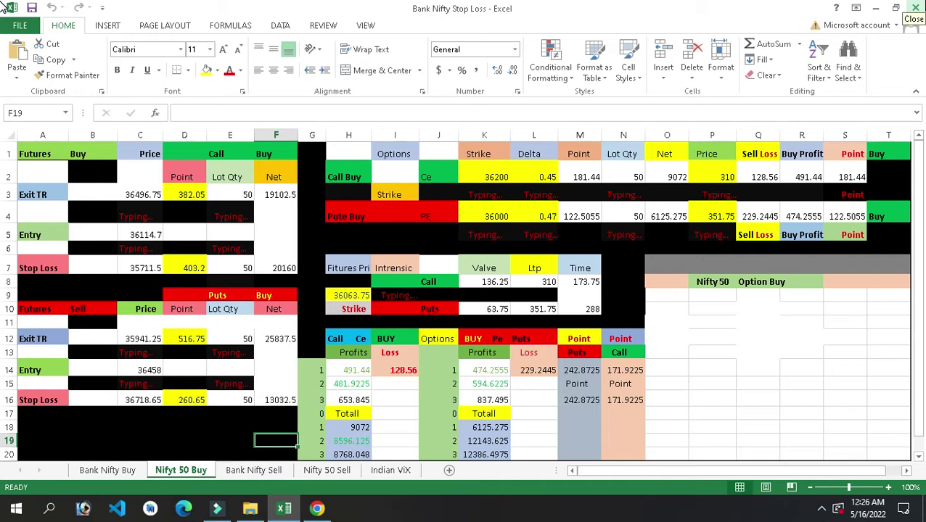
{"action": "left_click", "coordinate": [915, 7]}
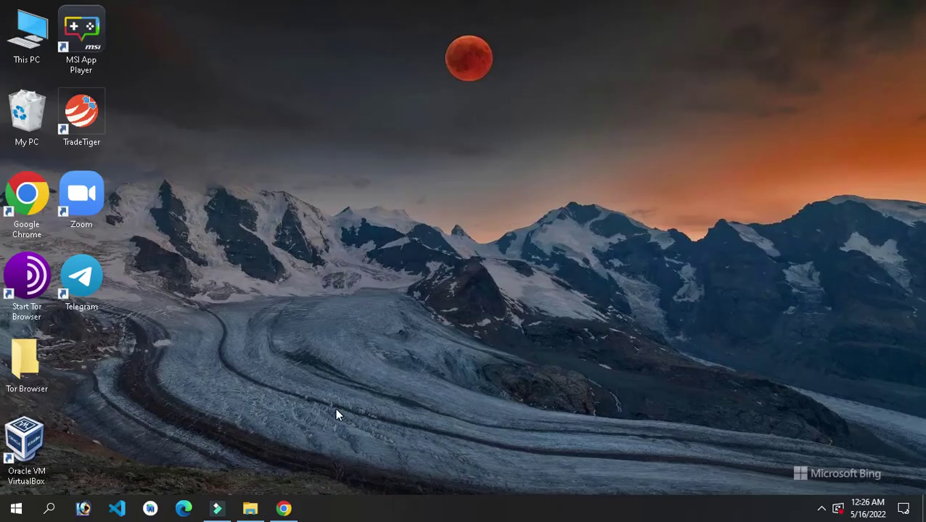
- Open Fi Di Data Nifty 50 BankNifty 1 from the WD Astrology folder and review its Global Market Data, Data On and Open interest sheets
{"action": "left_click", "coordinate": [249, 507]}
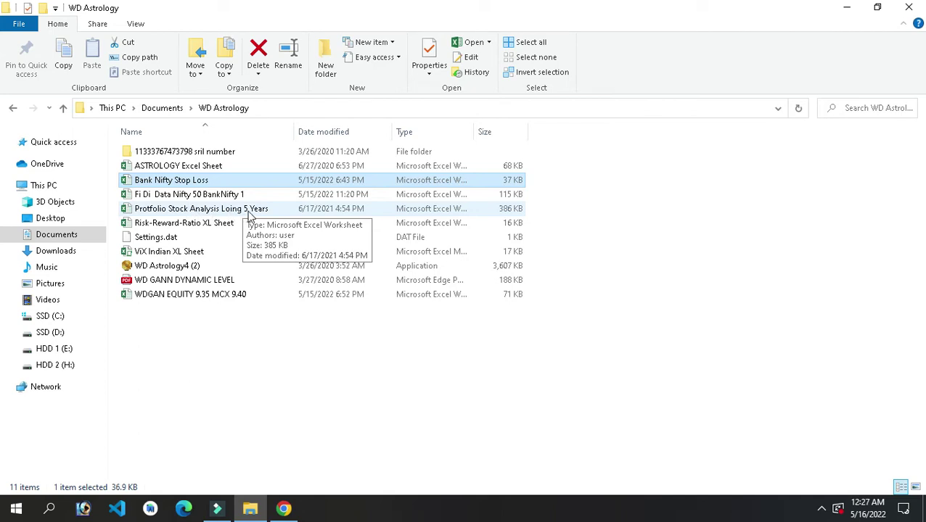
{"action": "double_click", "coordinate": [188, 201]}
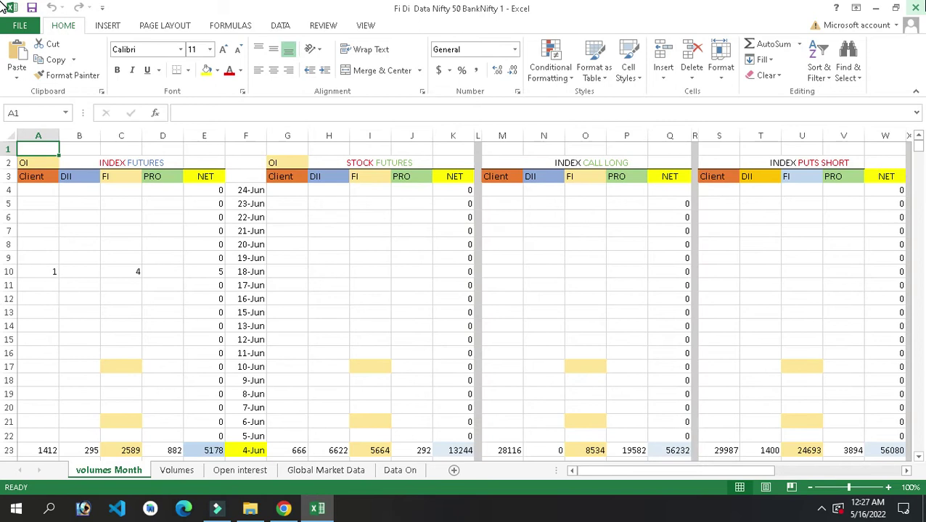
{"action": "left_click", "coordinate": [325, 472]}
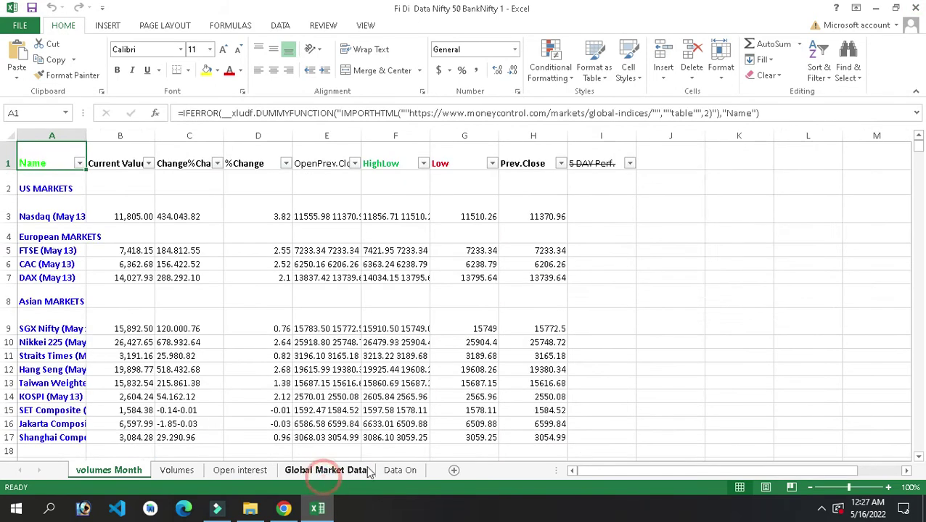
{"action": "left_click", "coordinate": [389, 473]}
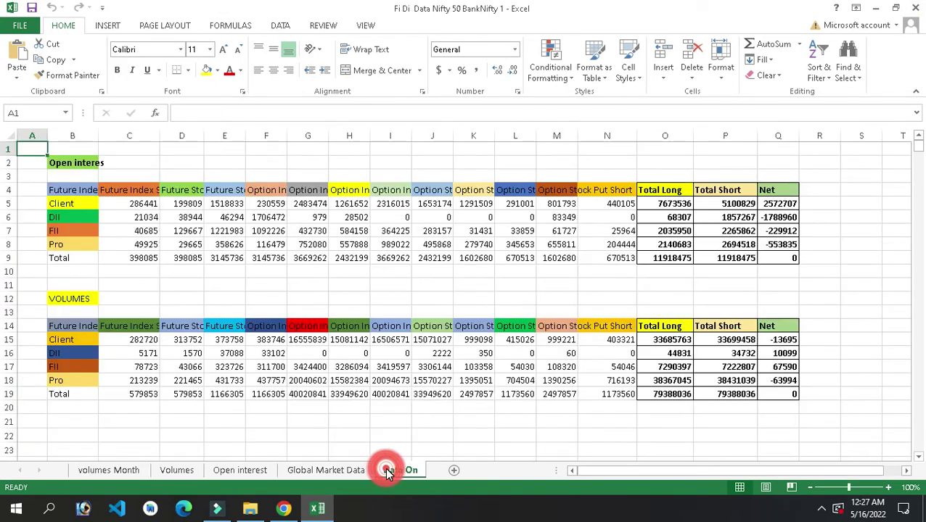
{"action": "left_click", "coordinate": [331, 471]}
{"action": "left_click", "coordinate": [254, 471]}
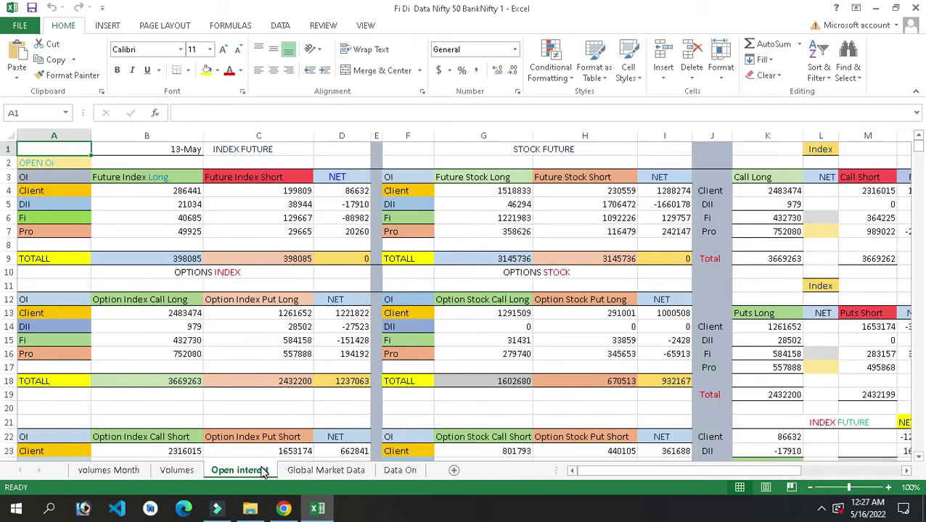
- Examine the Fi Data, Di Data and Pro Data charts on the Open interest sheet, and close the workbook without saving
{"action": "left_click_drag", "start_coordinate": [920, 149], "coordinate": [920, 160]}
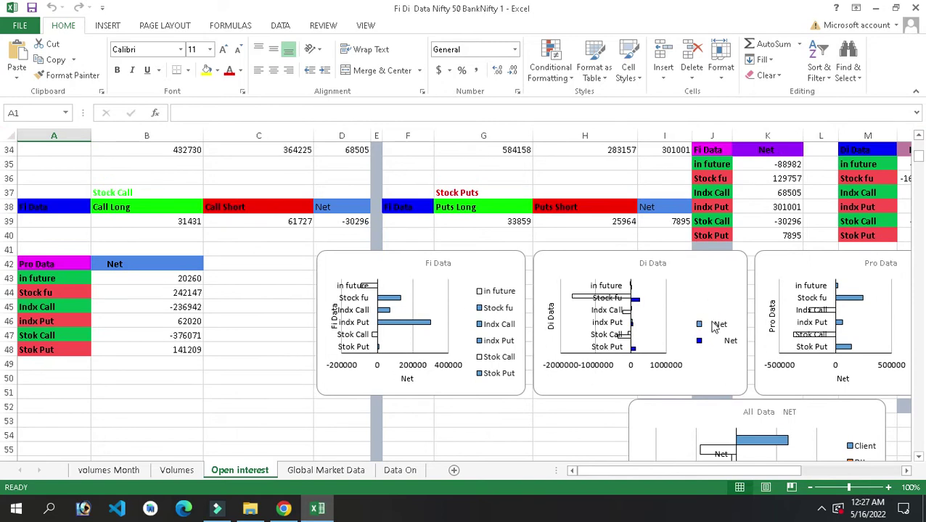
{"action": "left_click", "coordinate": [453, 312]}
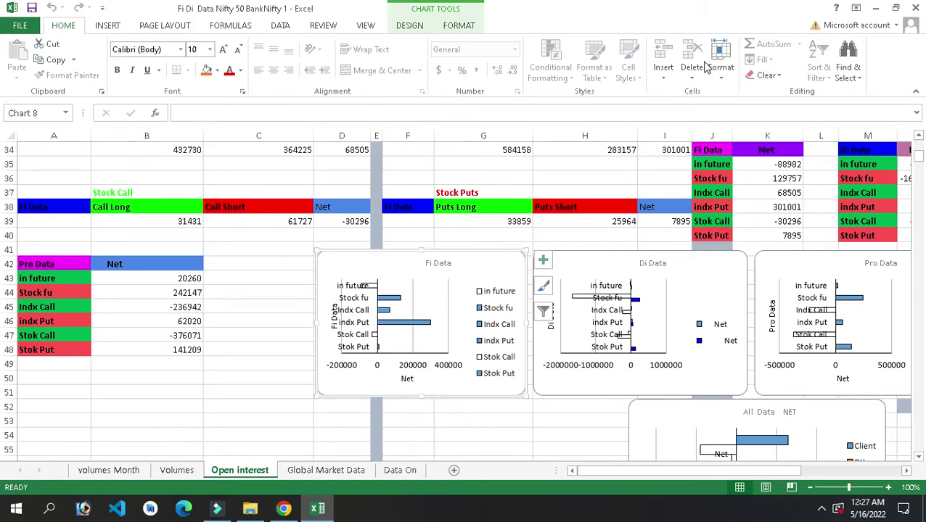
{"action": "left_click", "coordinate": [230, 392]}
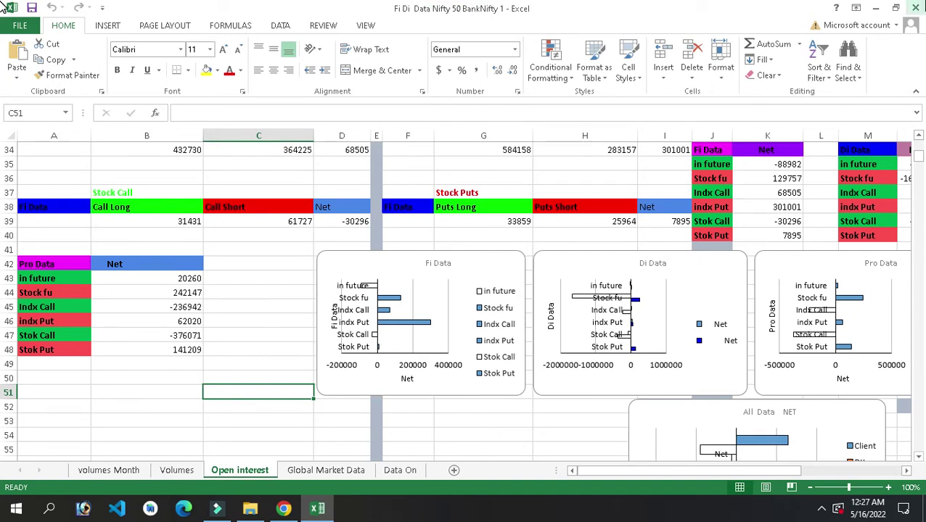
{"action": "left_click", "coordinate": [915, 7]}
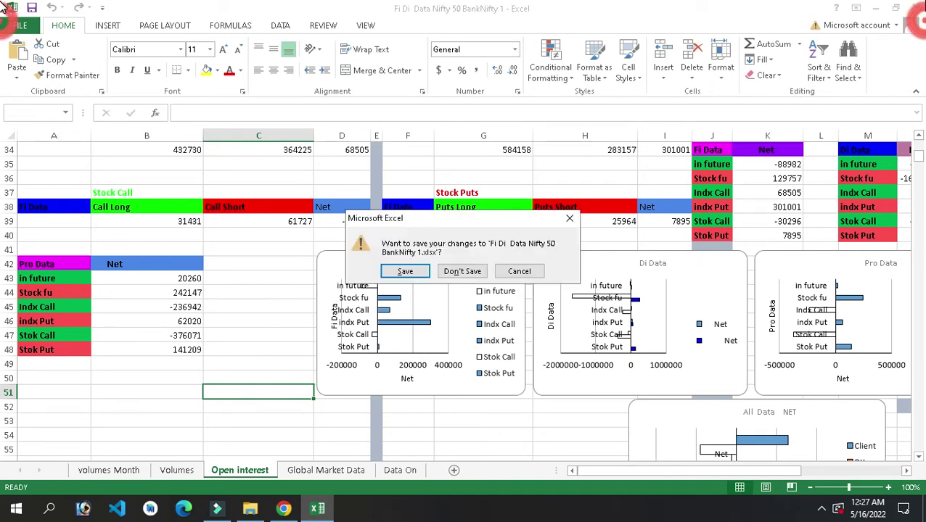
{"action": "left_click", "coordinate": [462, 268]}
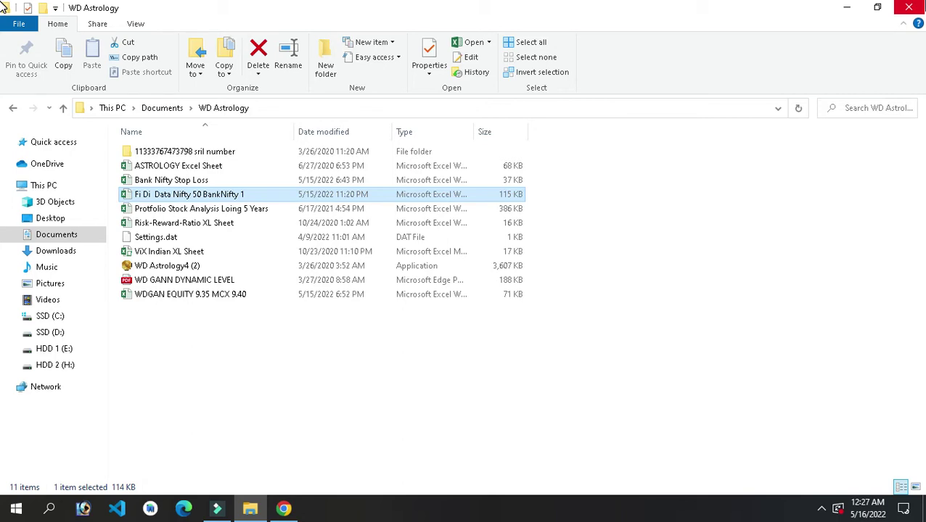
- Close the WD Astrology folder, switch to Chrome, and view and close the Global Market data spreadsheet
{"action": "left_click", "coordinate": [909, 7]}
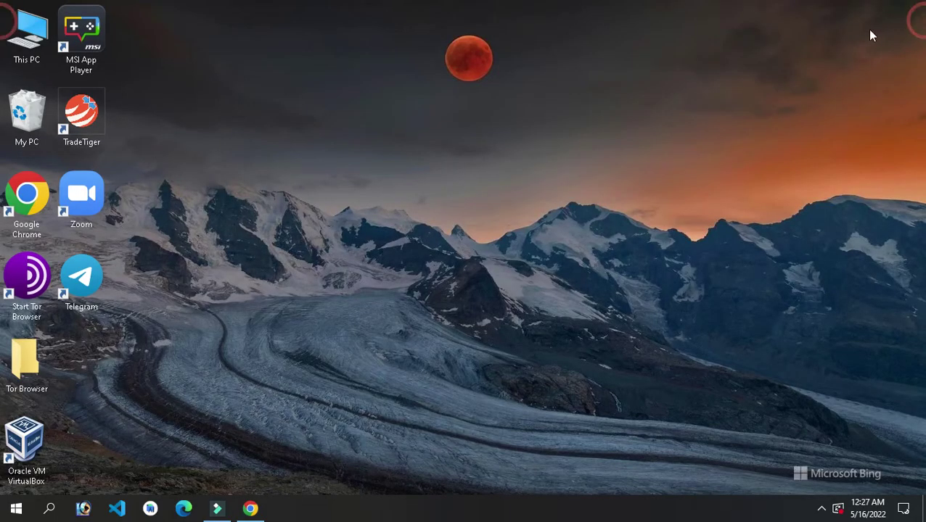
{"action": "left_click", "coordinate": [249, 511]}
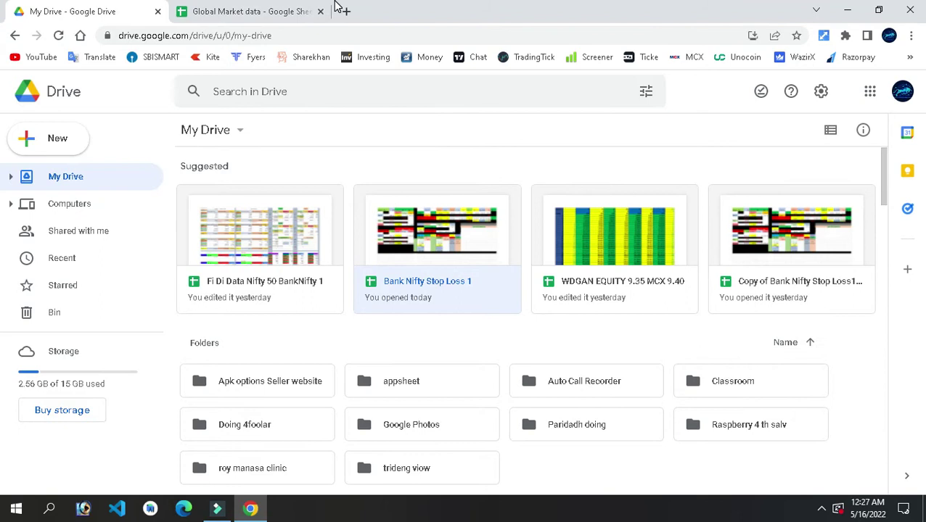
{"action": "left_click", "coordinate": [288, 5]}
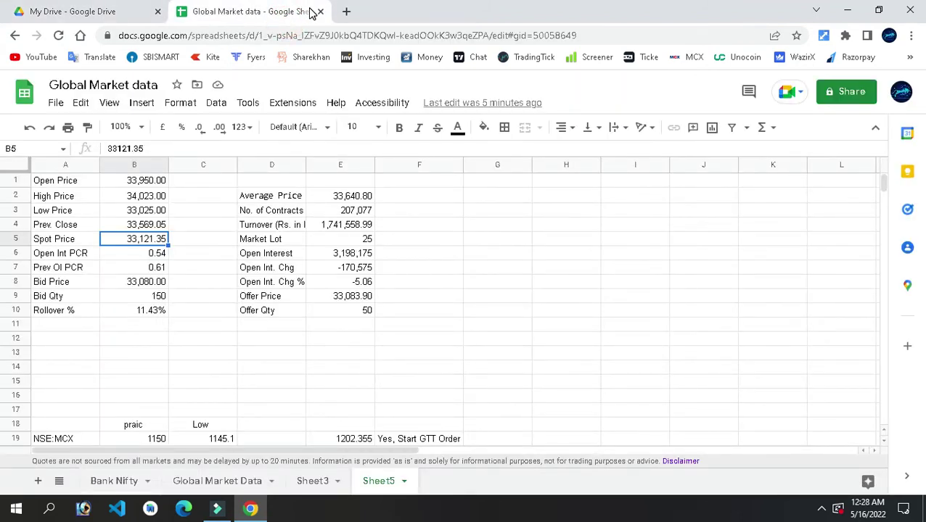
{"action": "left_click", "coordinate": [320, 12]}
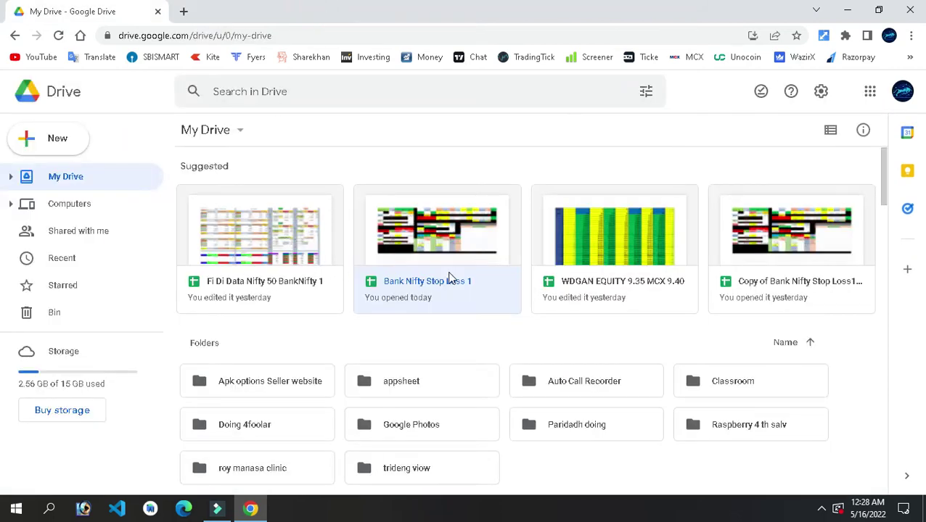
- Open Fi Di Data Nifty 50 BankNifty 1 from My Drive and examine its list of sheets and the Data On sheet
{"action": "double_click", "coordinate": [283, 239]}
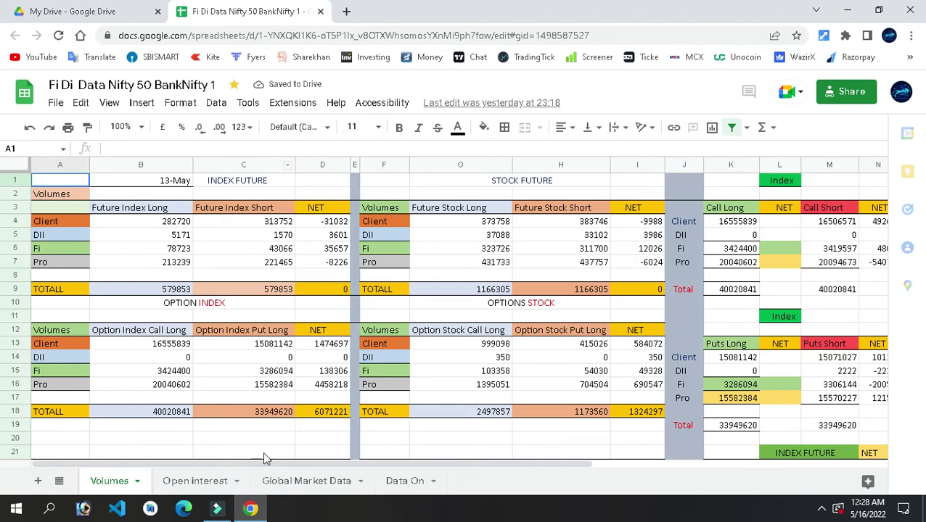
{"action": "left_click", "coordinate": [59, 482]}
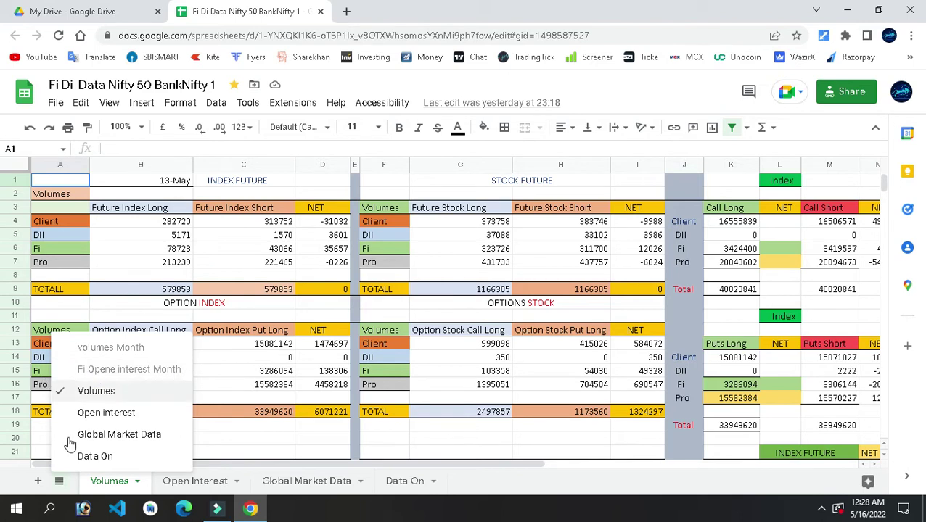
{"action": "left_click", "coordinate": [63, 479]}
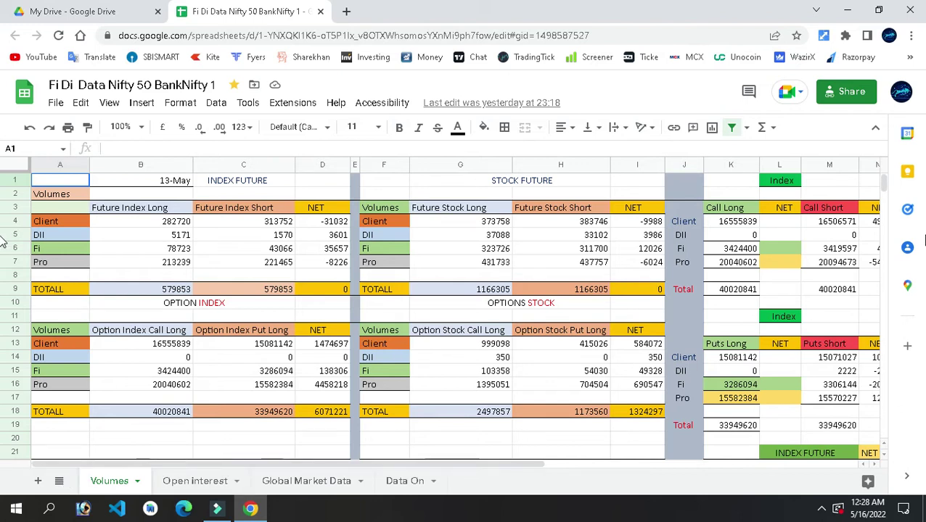
{"action": "left_click", "coordinate": [405, 482]}
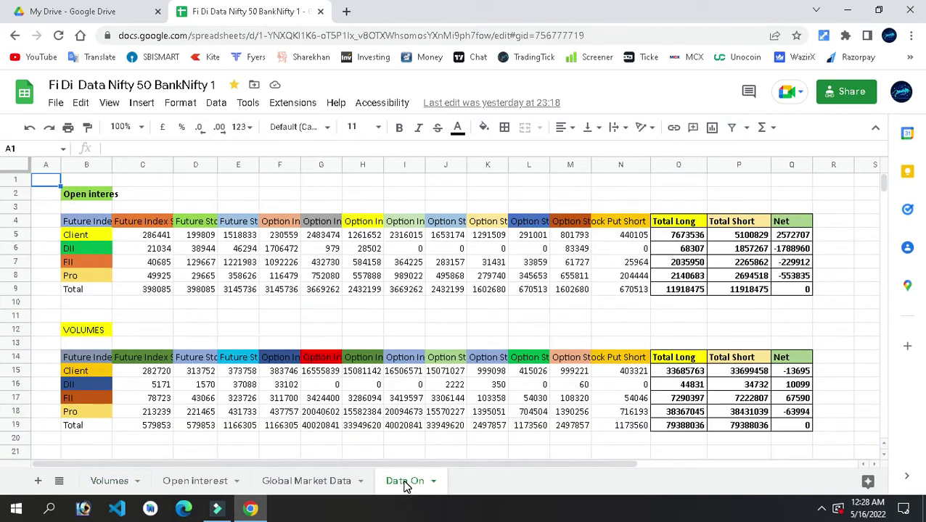
- Check the browser's recently closed pages from a new tab, including the closed two-tab window, and close the new tab
{"action": "left_click", "coordinate": [847, 11]}
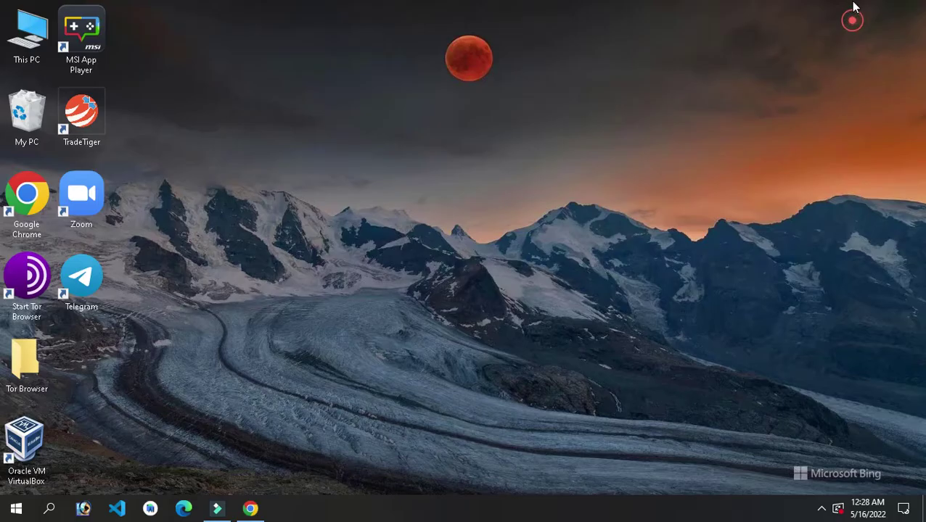
{"action": "left_click", "coordinate": [250, 508]}
{"action": "left_click", "coordinate": [346, 12]}
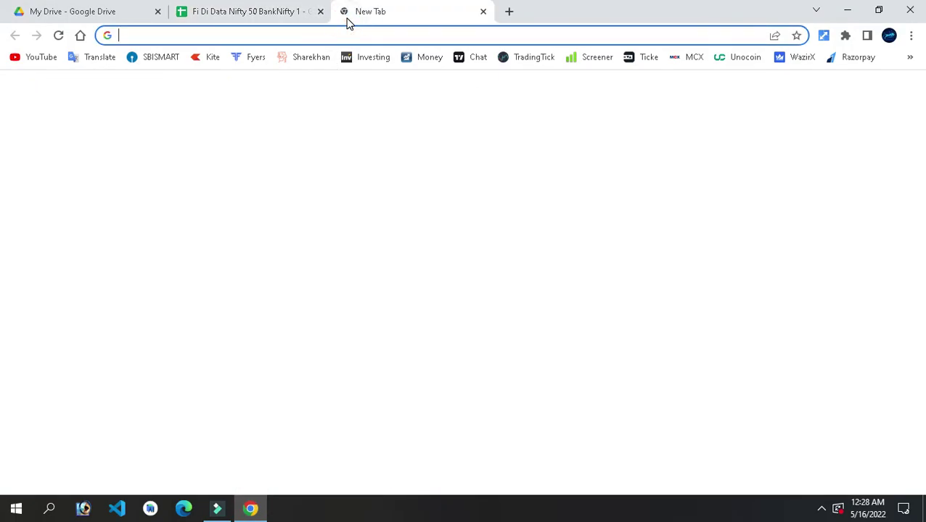
{"action": "left_click", "coordinate": [910, 35]}
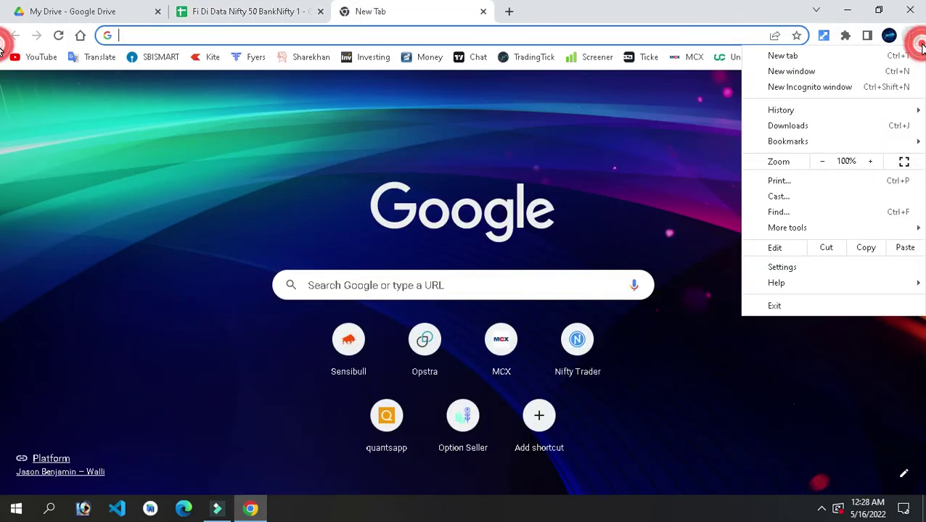
{"action": "left_click", "coordinate": [796, 113]}
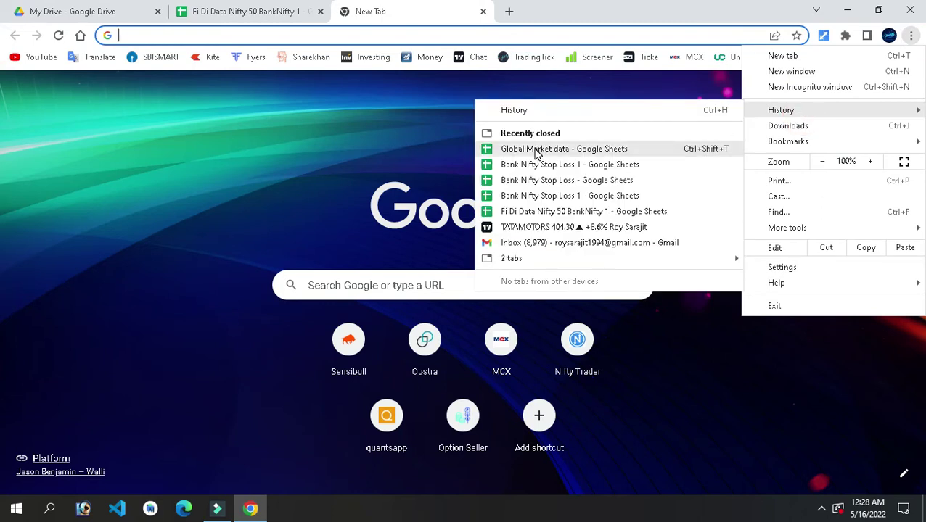
{"action": "mouse_move", "coordinate": [521, 263]}
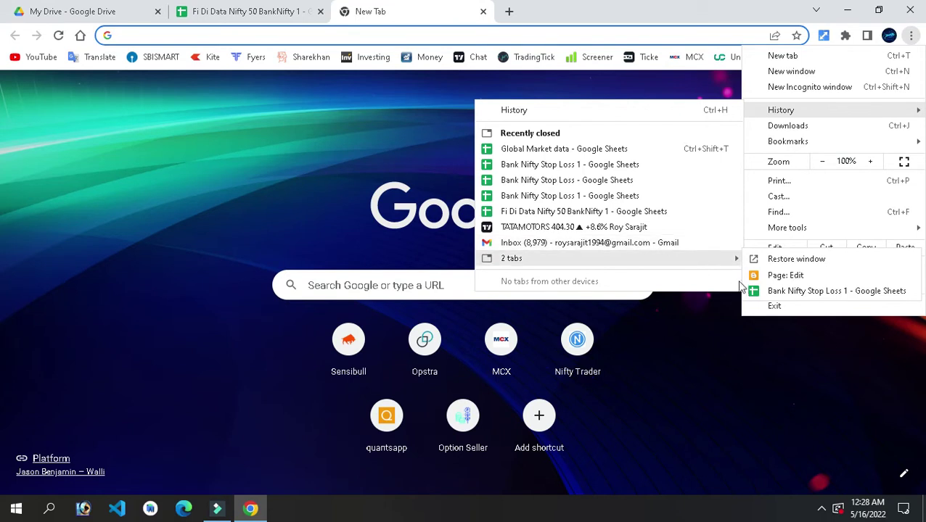
{"action": "left_click", "coordinate": [183, 321]}
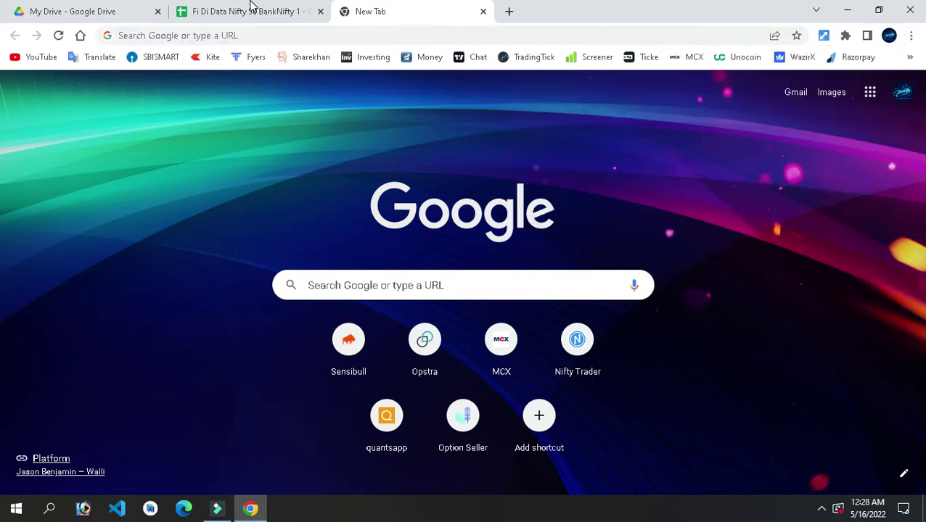
{"action": "left_click", "coordinate": [483, 11]}
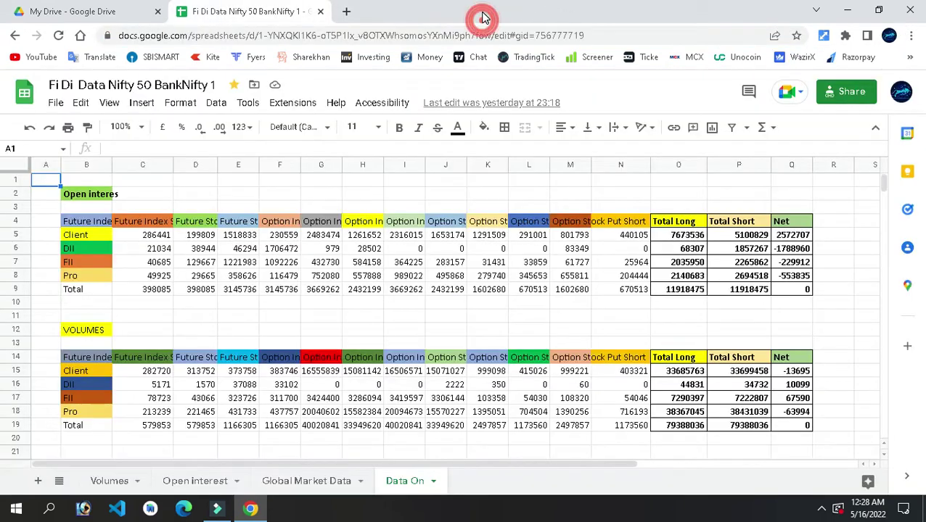
- Minimize the browser, go to the Downloads folder in File Explorer and open the fao_participant_vol_13052022 CSV file in Excel
{"action": "left_click", "coordinate": [850, 7]}
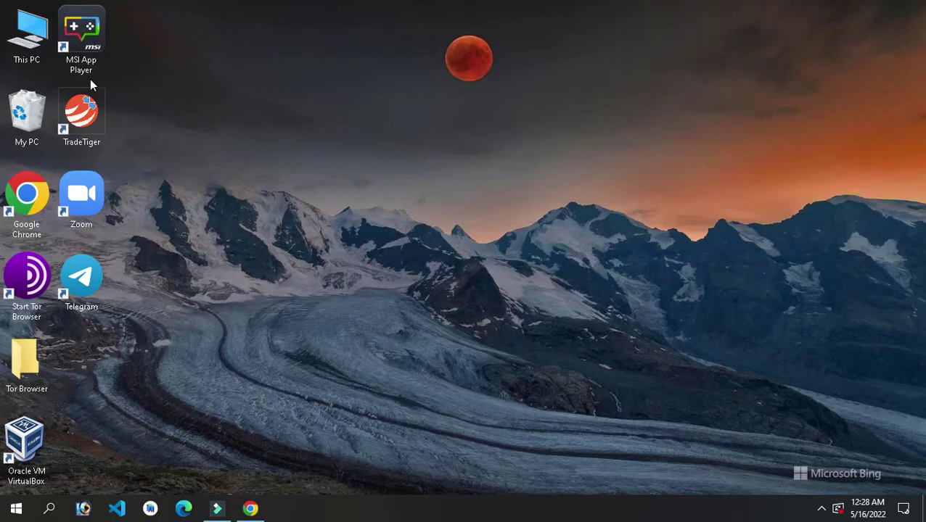
{"action": "left_click", "coordinate": [29, 99]}
{"action": "left_click", "coordinate": [30, 100]}
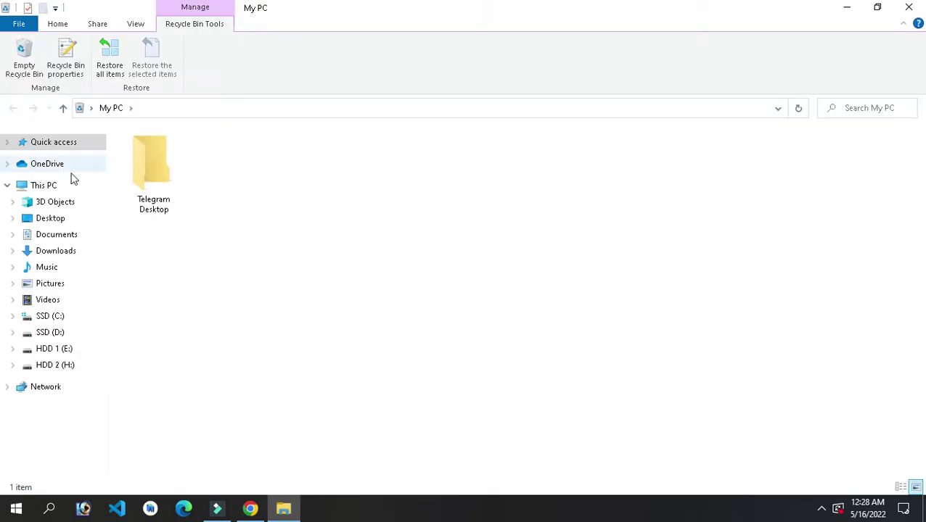
{"action": "left_click", "coordinate": [64, 250]}
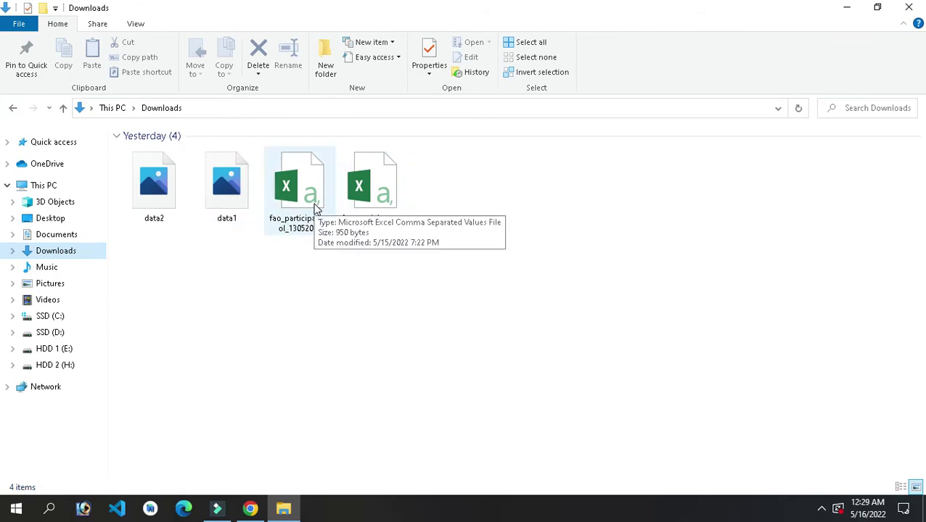
{"action": "double_click", "coordinate": [314, 208]}
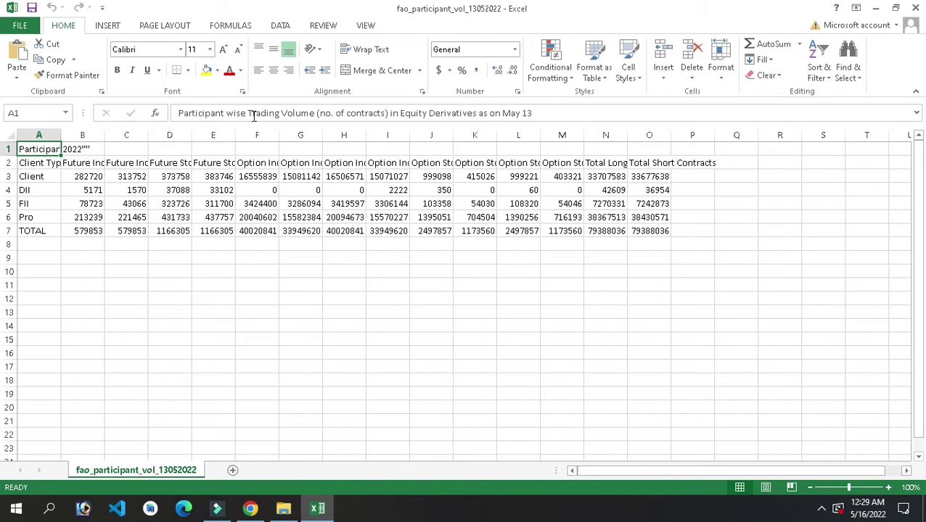
- Capture the title and data area on screen and try to outline the words Trading Volume with a red rectangle
{"action": "left_click", "coordinate": [295, 113]}
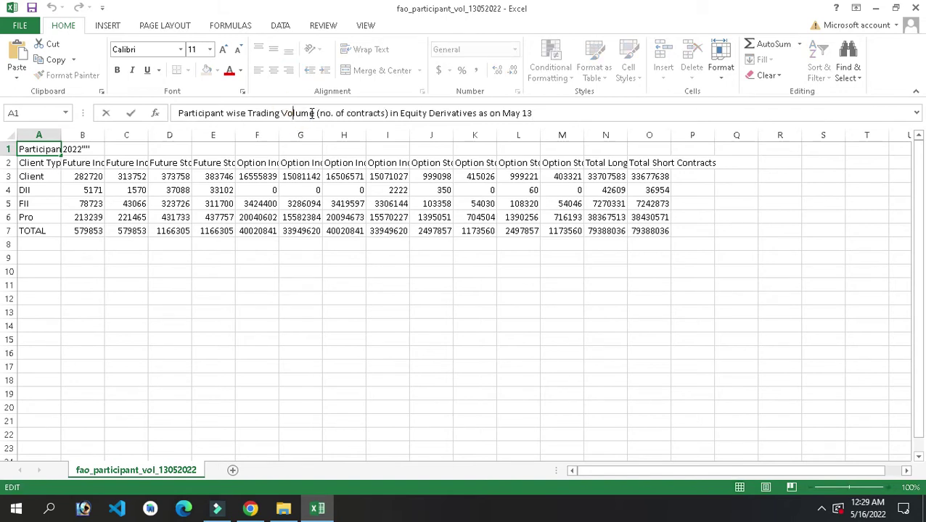
{"action": "left_click_drag", "start_coordinate": [313, 114], "coordinate": [288, 113]}
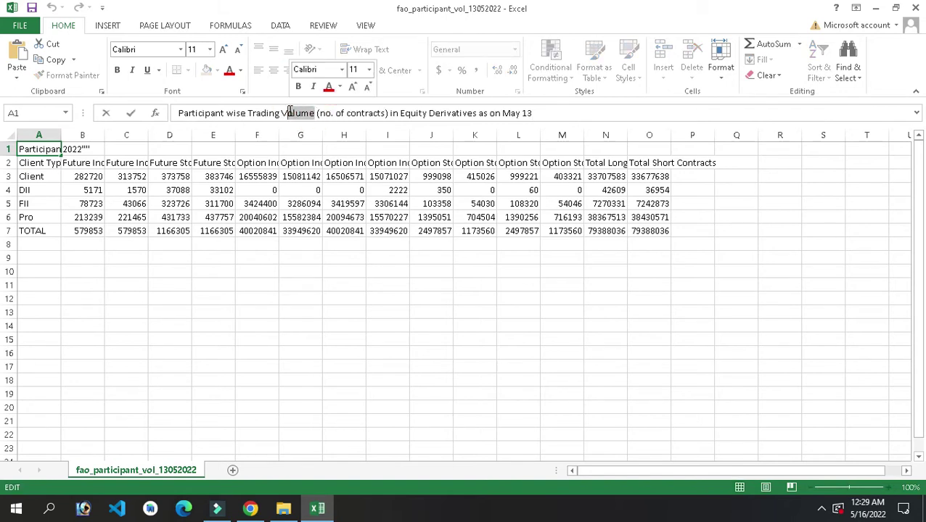
{"action": "key", "text": "super+shift+s"}
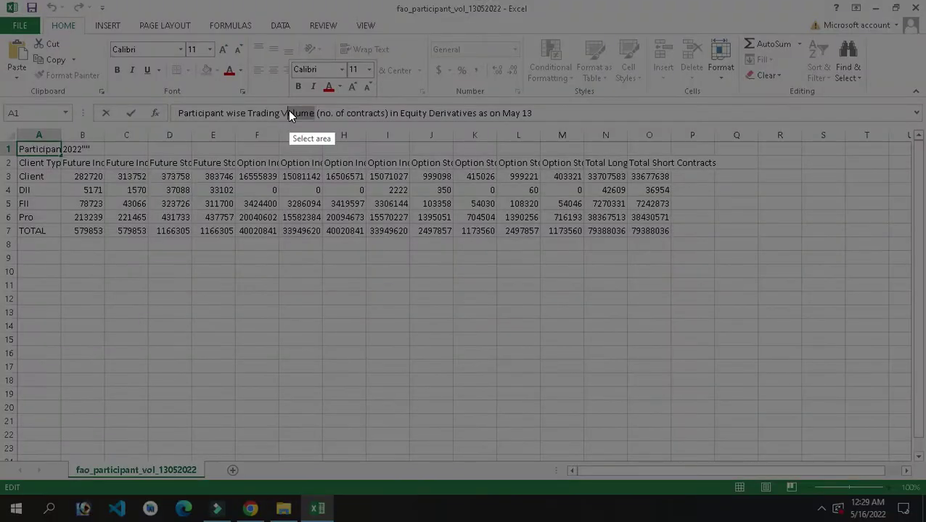
{"action": "left_click_drag", "start_coordinate": [10, 67], "coordinate": [349, 82]}
{"action": "left_click_drag", "start_coordinate": [600, 116], "coordinate": [716, 358]}
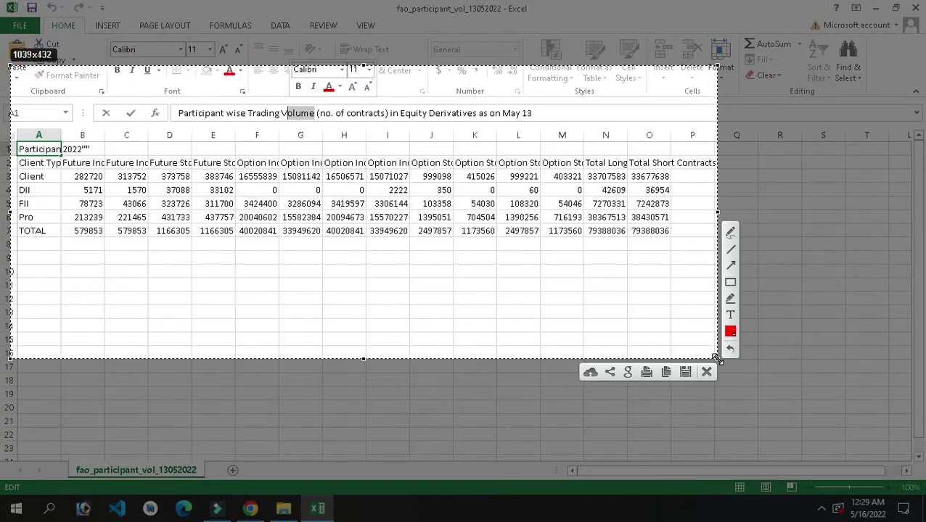
{"action": "left_click", "coordinate": [731, 283]}
{"action": "left_click_drag", "start_coordinate": [250, 110], "coordinate": [326, 128]}
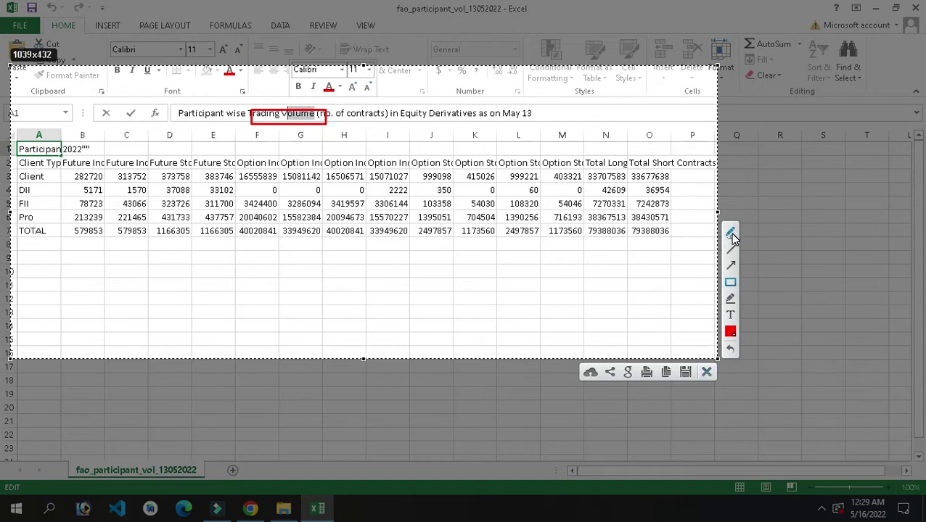
{"action": "left_click", "coordinate": [732, 349]}
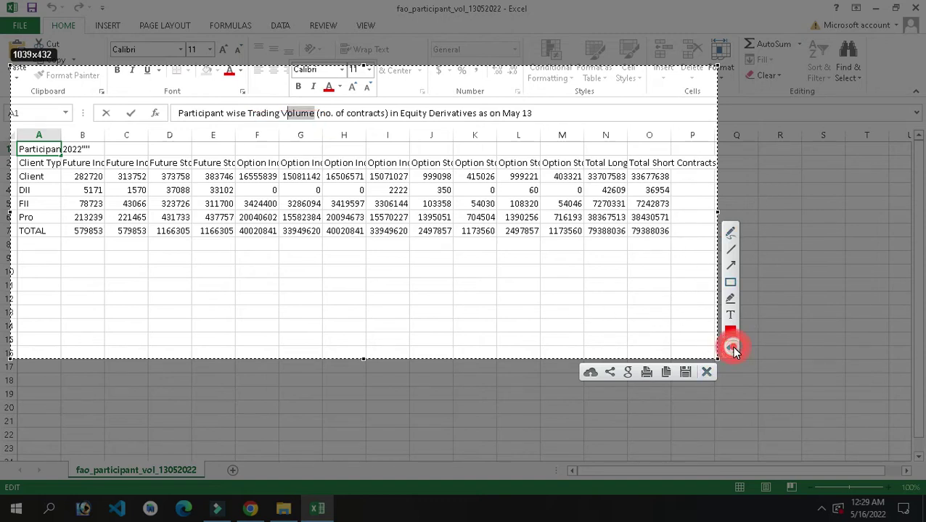
- Mark the word Volume in the title with the yellow marker and discard the screen capture
{"action": "left_click", "coordinate": [729, 299]}
{"action": "mouse_move", "coordinate": [276, 116]}
{"action": "left_mouse_down"}
{"action": "mouse_move", "coordinate": [312, 103]}
{"action": "mouse_move", "coordinate": [323, 123]}
{"action": "mouse_move", "coordinate": [291, 118]}
{"action": "left_mouse_up"}
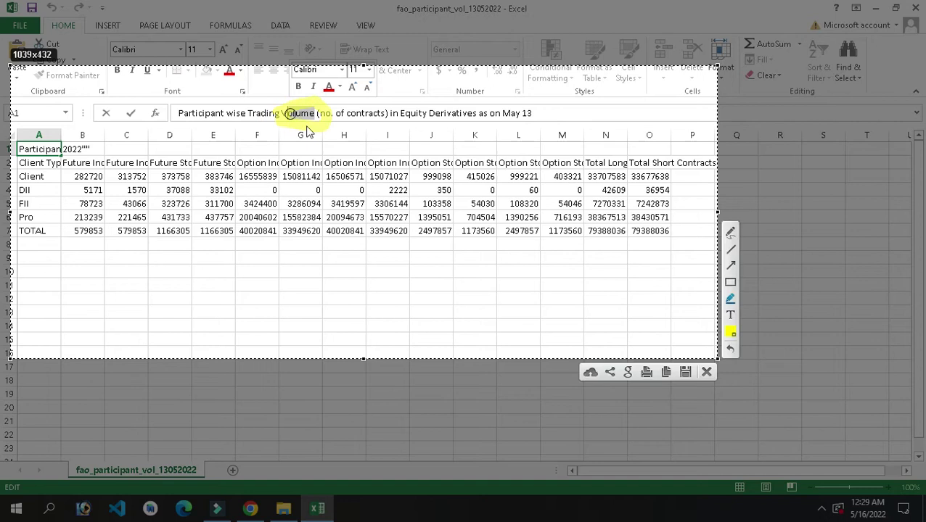
{"action": "left_click", "coordinate": [706, 372]}
{"action": "left_click", "coordinate": [413, 353]}
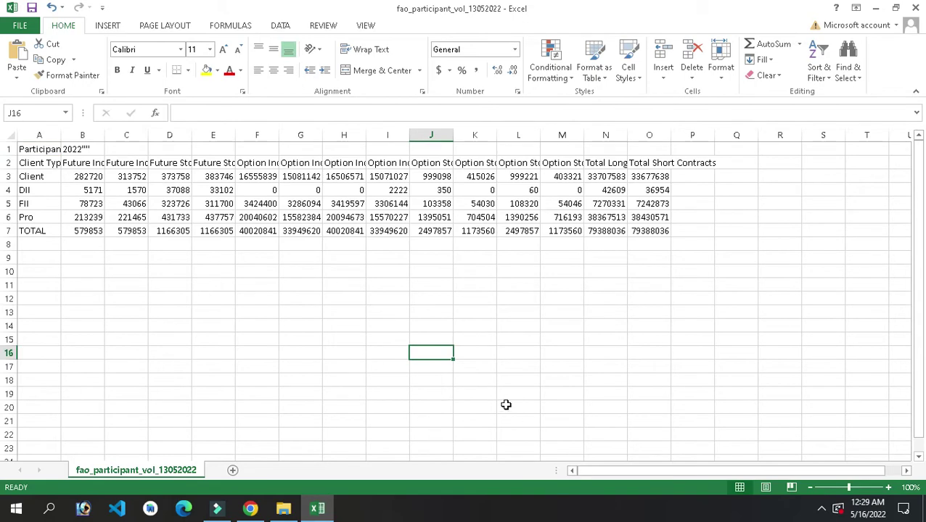
- Capture the participant figures in B3:M7, outline them in red, mark the Total Long and Total Short columns, and discard the capture
{"action": "key", "text": "Print"}
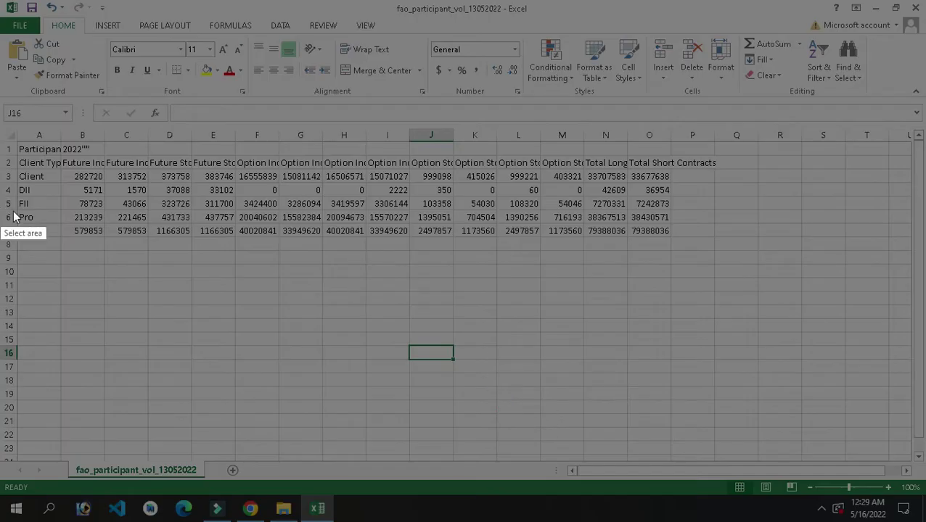
{"action": "mouse_move", "coordinate": [67, 168]}
{"action": "left_mouse_down"}
{"action": "mouse_move", "coordinate": [660, 243]}
{"action": "mouse_move", "coordinate": [585, 247]}
{"action": "left_mouse_up"}
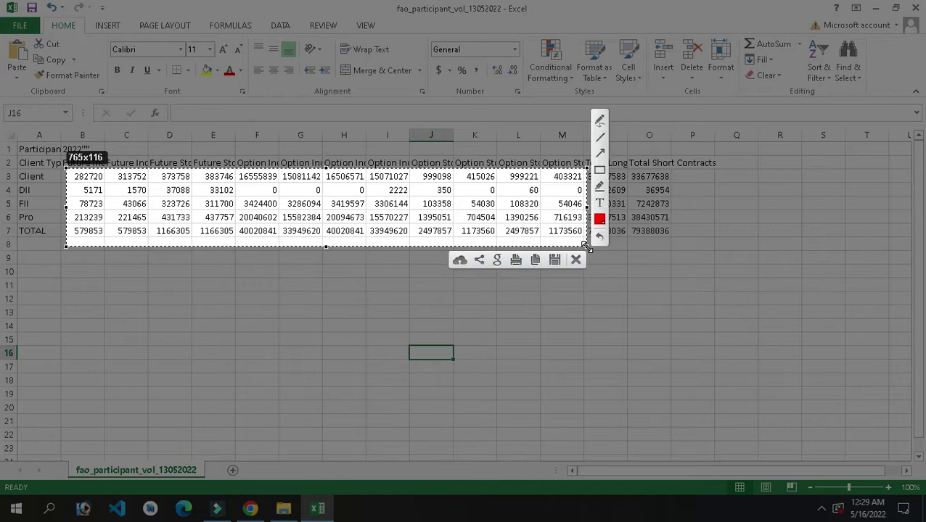
{"action": "left_click", "coordinate": [600, 172]}
{"action": "mouse_move", "coordinate": [69, 171]}
{"action": "left_mouse_down"}
{"action": "mouse_move", "coordinate": [79, 186]}
{"action": "mouse_move", "coordinate": [545, 254]}
{"action": "mouse_move", "coordinate": [583, 244]}
{"action": "left_mouse_up"}
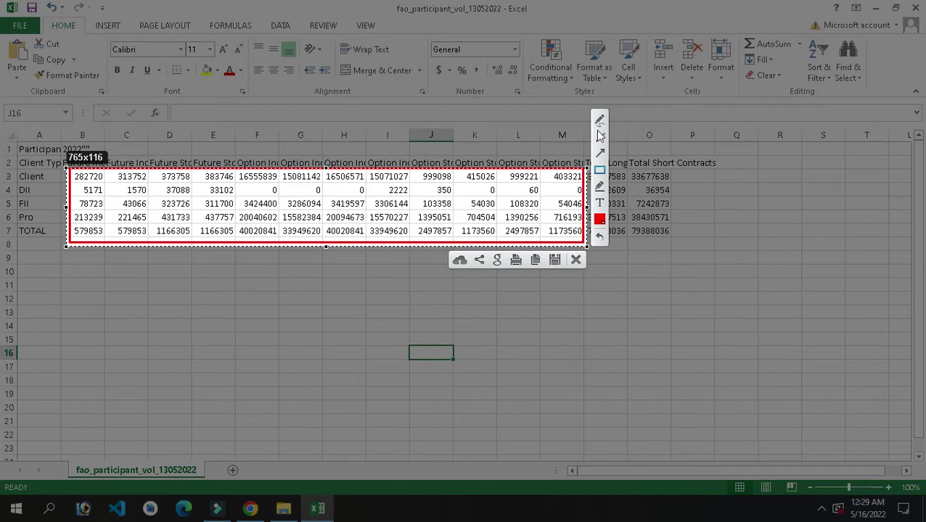
{"action": "mouse_move", "coordinate": [609, 172]}
{"action": "left_mouse_down"}
{"action": "mouse_move", "coordinate": [647, 175]}
{"action": "mouse_move", "coordinate": [680, 204]}
{"action": "mouse_move", "coordinate": [690, 190]}
{"action": "mouse_move", "coordinate": [639, 218]}
{"action": "mouse_move", "coordinate": [659, 194]}
{"action": "left_mouse_up"}
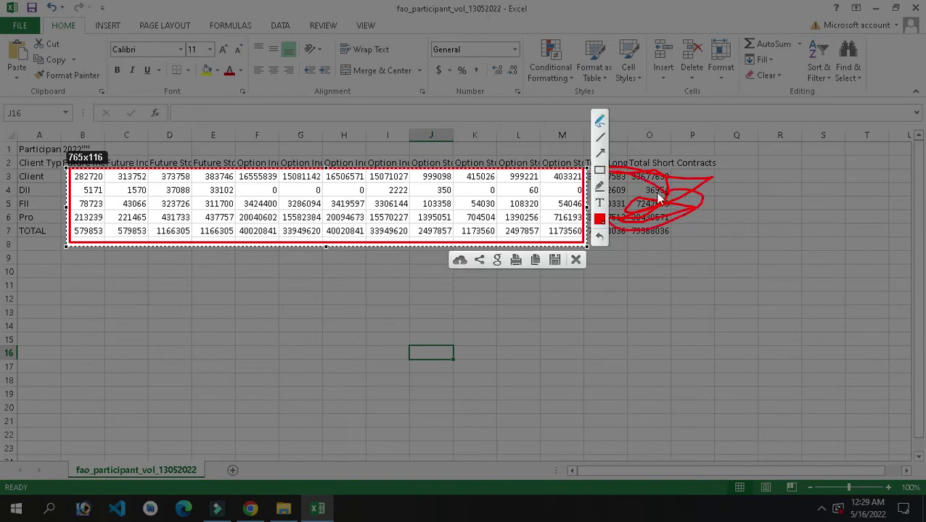
{"action": "left_click", "coordinate": [599, 171]}
{"action": "left_click_drag", "start_coordinate": [611, 169], "coordinate": [602, 225]}
{"action": "left_click_drag", "start_coordinate": [668, 168], "coordinate": [655, 238]}
{"action": "left_click", "coordinate": [576, 260]}
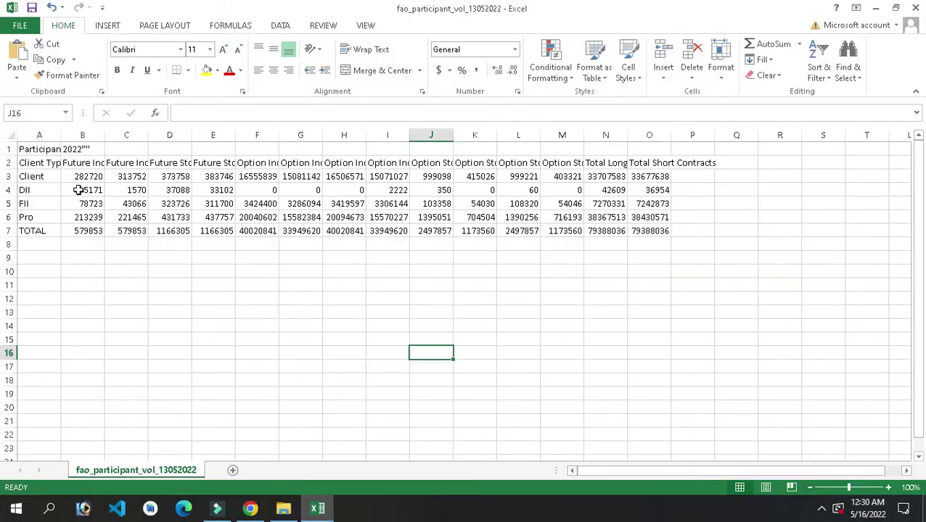
- Close the fao_participant_vol_13052022 file without saving the change to cell B3 and reopen it from the Downloads folder
{"action": "left_click", "coordinate": [53, 153]}
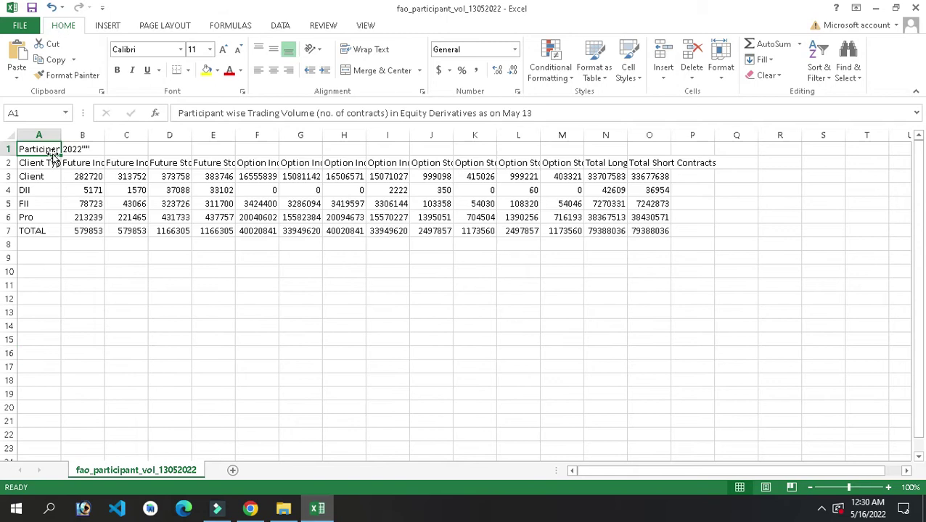
{"action": "left_click", "coordinate": [77, 175]}
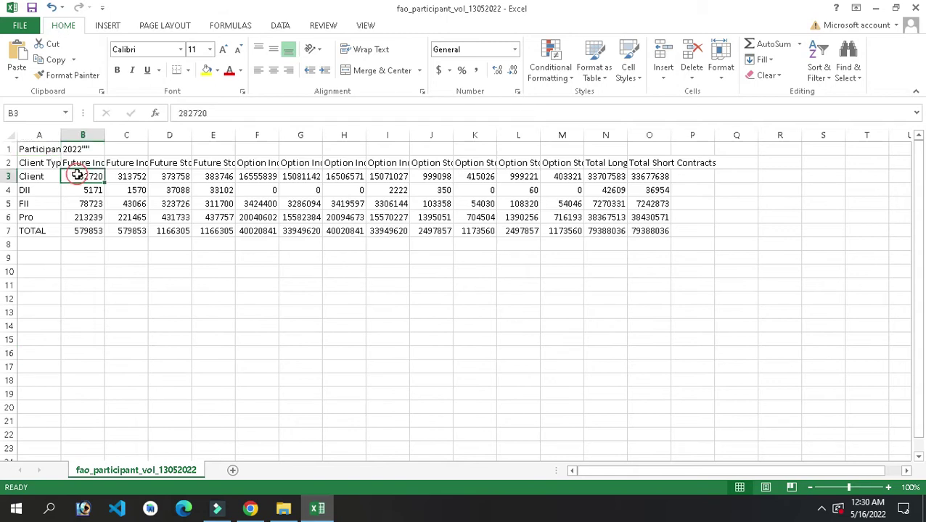
{"action": "mouse_move", "coordinate": [104, 182]}
{"action": "left_mouse_down"}
{"action": "mouse_move", "coordinate": [267, 231]}
{"action": "mouse_move", "coordinate": [141, 181]}
{"action": "mouse_move", "coordinate": [90, 176]}
{"action": "left_mouse_up"}
{"action": "left_click", "coordinate": [215, 310]}
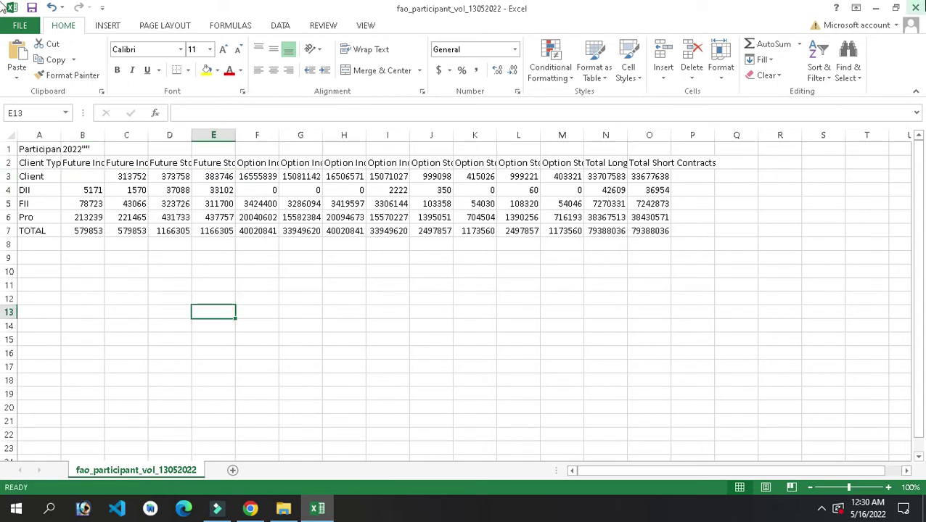
{"action": "left_click", "coordinate": [916, 7]}
{"action": "left_click", "coordinate": [458, 270]}
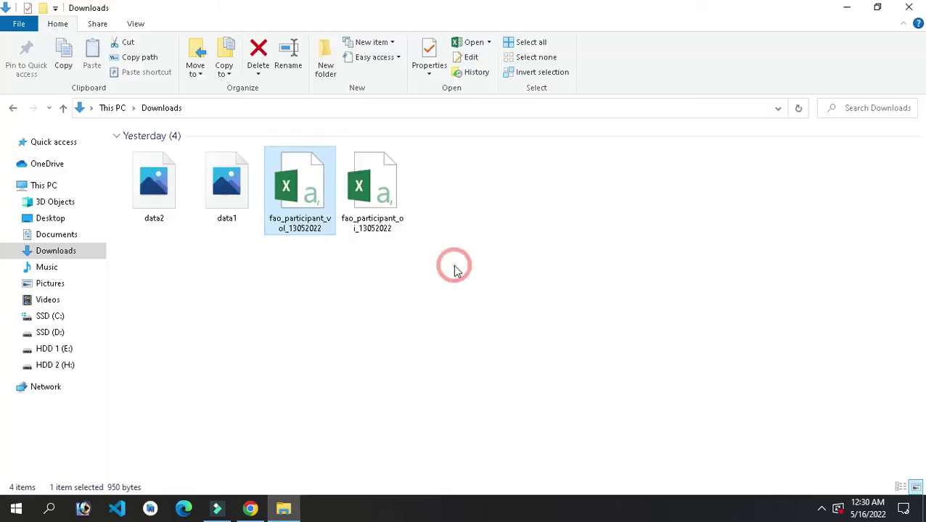
{"action": "double_click", "coordinate": [303, 199]}
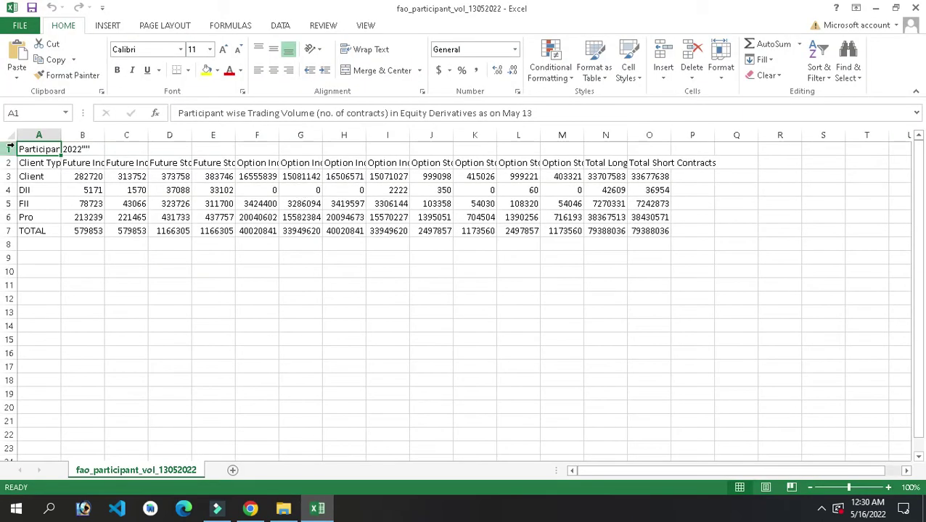
- Select the volume figures from B3 to M7, including the TOTAL row, and copy them
{"action": "left_click", "coordinate": [76, 177]}
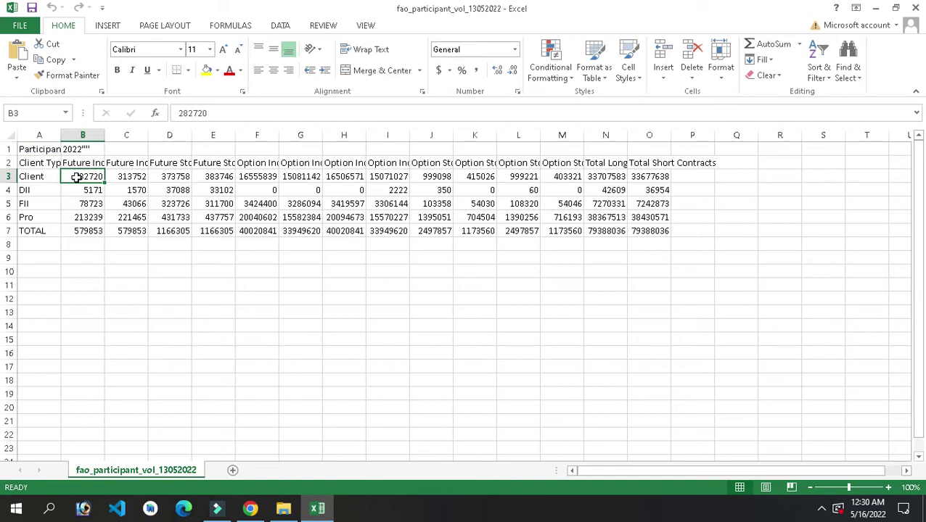
{"action": "key", "text": "shift+Right"}
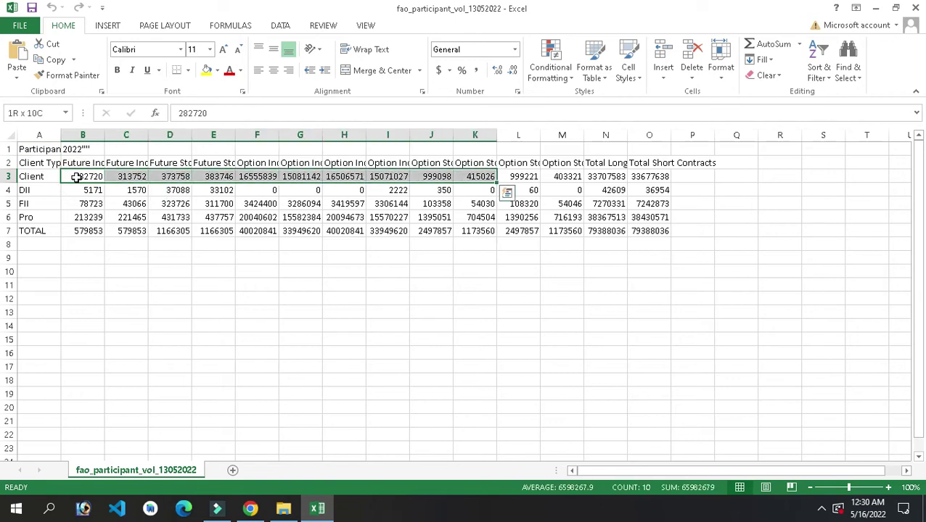
{"action": "key", "text": "shift+Right"}
{"action": "key", "text": "shift+Right"}
{"action": "key", "text": "shift+Down"}
{"action": "key", "text": "shift+Down"}
{"action": "key", "text": "shift+Down"}
{"action": "key", "text": "shift+Down"}
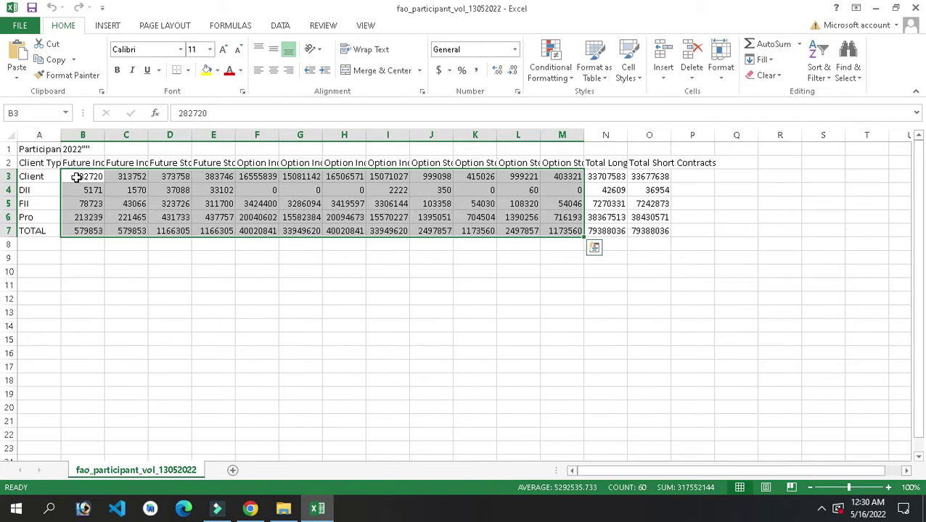
{"action": "right_click", "coordinate": [116, 195]}
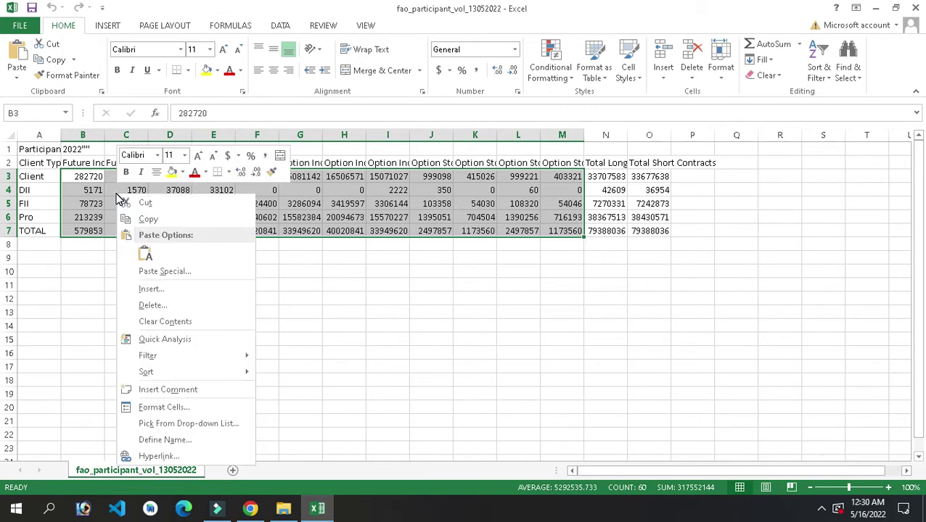
{"action": "left_click", "coordinate": [149, 220]}
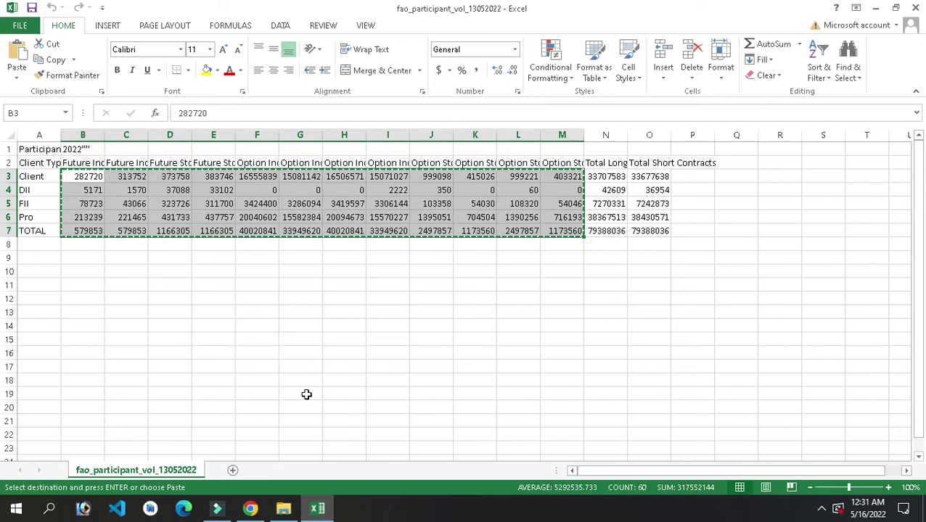
{"action": "left_click", "coordinate": [74, 150]}
{"action": "left_click", "coordinate": [40, 150]}
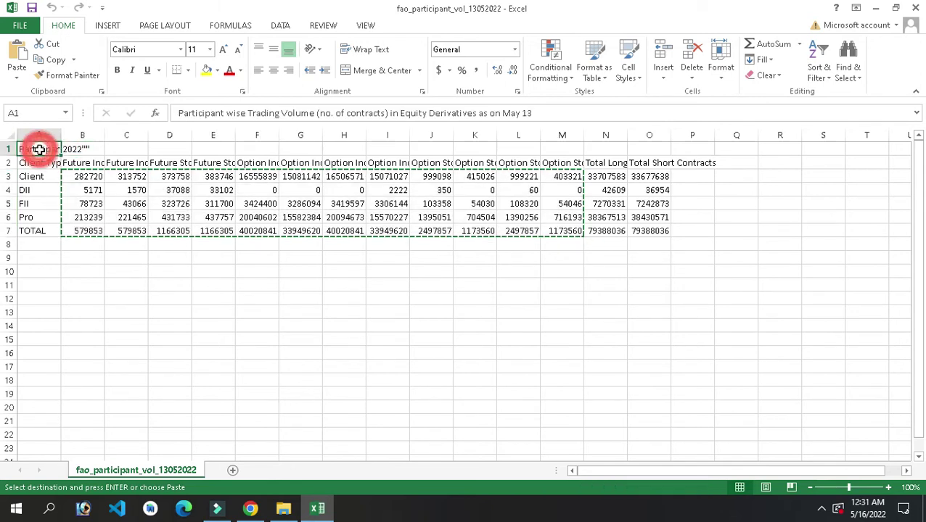
{"action": "right_click", "coordinate": [87, 182]}
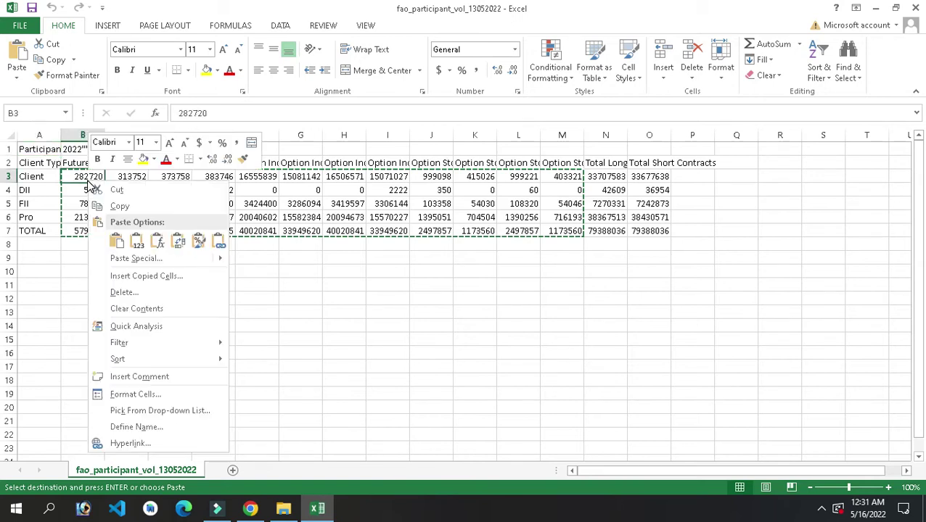
{"action": "left_click", "coordinate": [120, 206]}
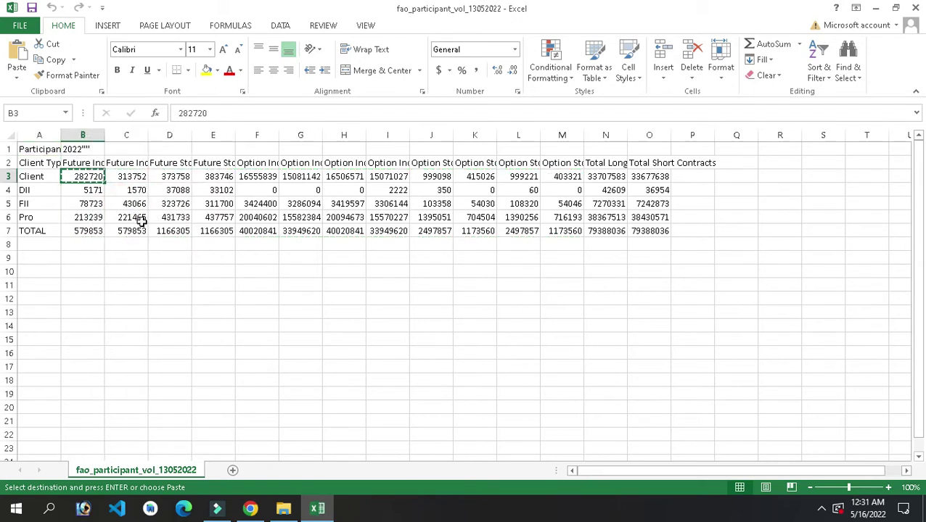
{"action": "left_click", "coordinate": [274, 301]}
{"action": "double_click", "coordinate": [110, 285]}
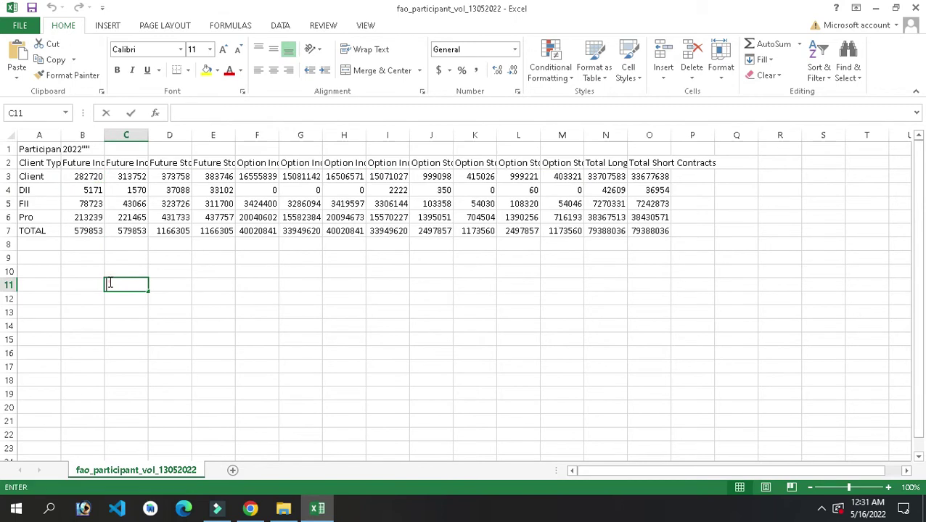
- Copy the range B3:M7 with the Client, DII, FII, Pro and TOTAL volumes, leaving out the Total Long and Total Short columns
{"action": "left_click", "coordinate": [77, 175]}
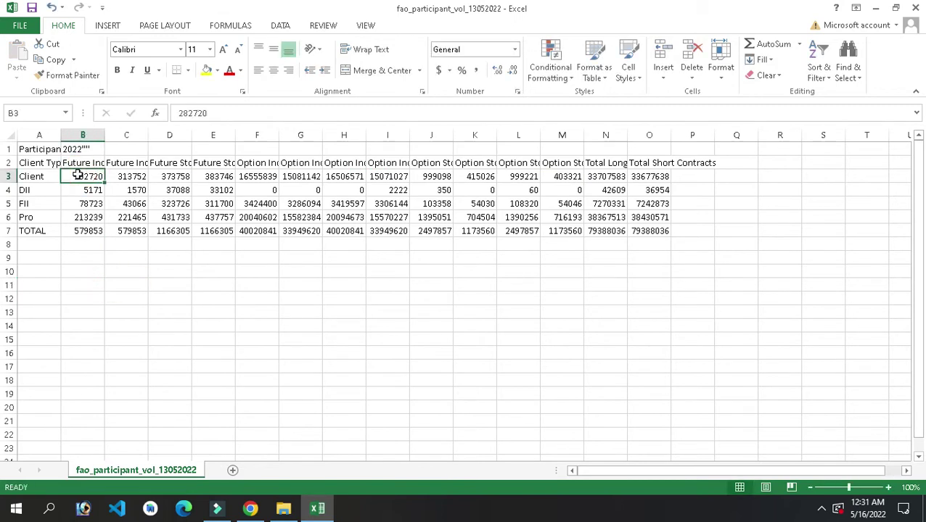
{"action": "key", "text": "shift+Right"}
{"action": "key", "text": "shift+Right"}
{"action": "key", "text": "shift+Right"}
{"action": "key", "text": "shift+Right"}
{"action": "key", "text": "shift+Right"}
{"action": "key", "text": "shift+Right"}
{"action": "key", "text": "shift+Right"}
{"action": "key", "text": "shift+Right"}
{"action": "key", "text": "shift+Right"}
{"action": "key", "text": "shift+Right"}
{"action": "key", "text": "shift+Right"}
{"action": "key", "text": "shift+Down"}
{"action": "key", "text": "shift+Down"}
{"action": "key", "text": "shift+Down"}
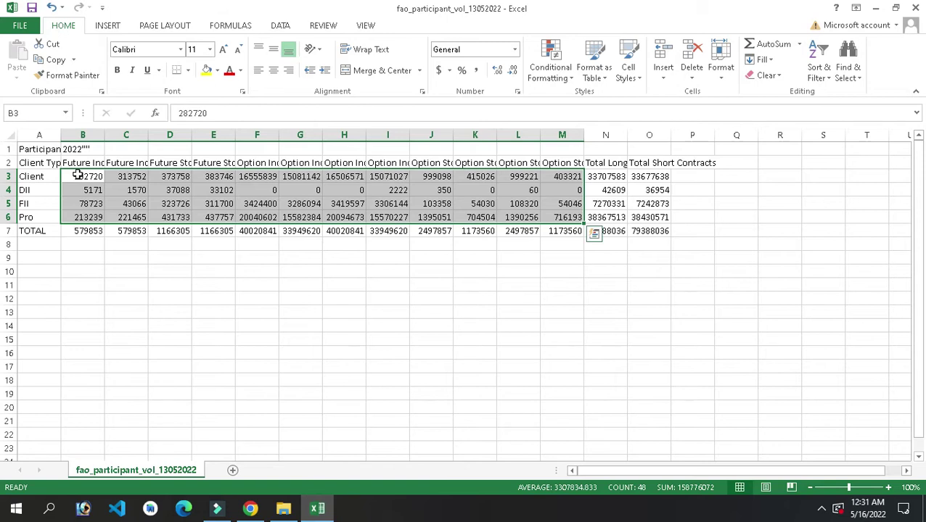
{"action": "key", "text": "shift+Down"}
{"action": "right_click", "coordinate": [100, 191]}
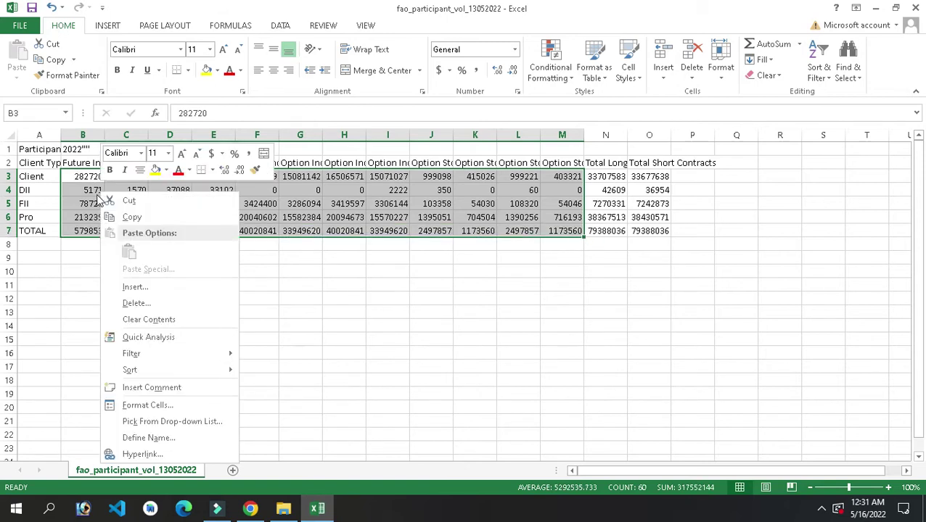
{"action": "left_click", "coordinate": [131, 218]}
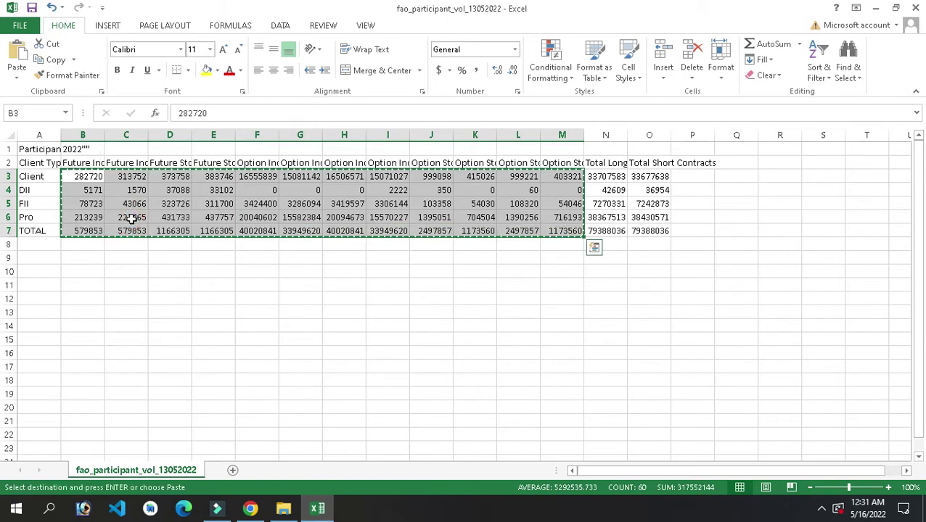
- Switch to Chrome and bring up the Data On sheet of Fi Di Data Nifty 50 BankNifty 1
{"action": "left_click", "coordinate": [284, 508]}
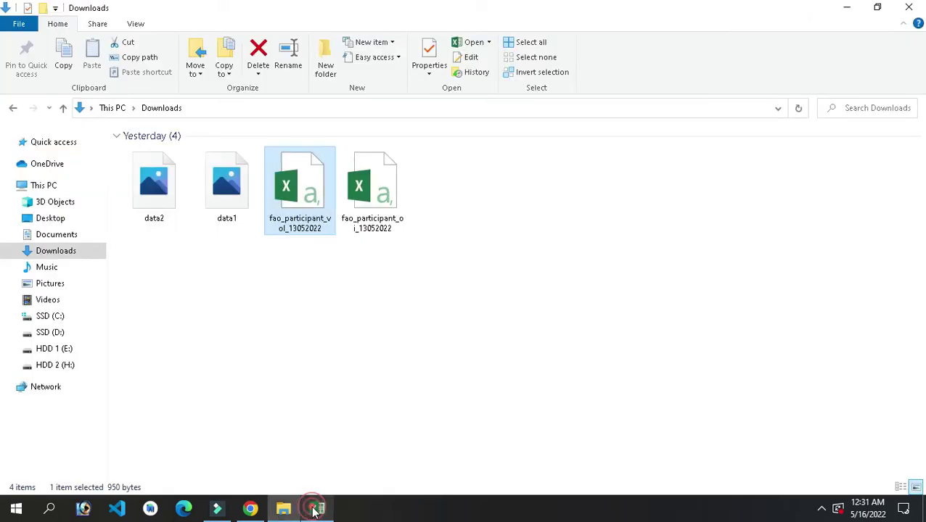
{"action": "left_click", "coordinate": [317, 509]}
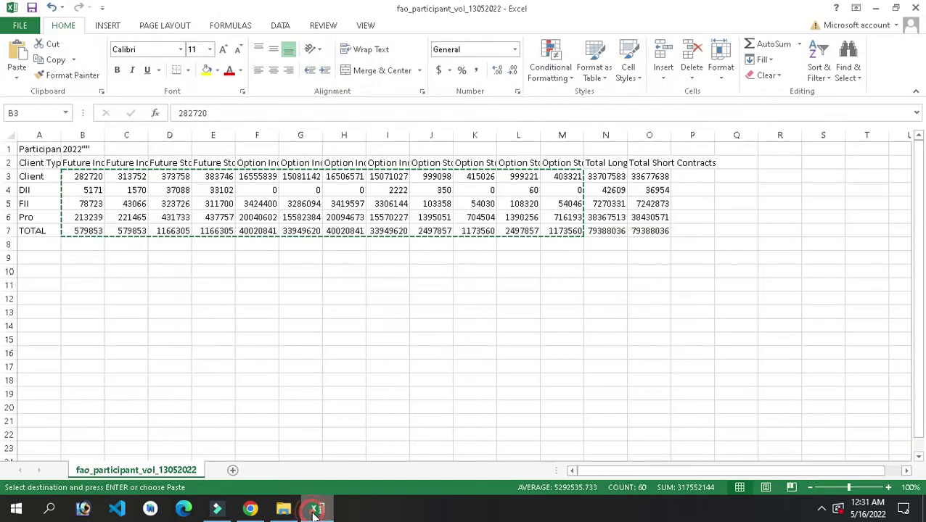
{"action": "left_click", "coordinate": [317, 508]}
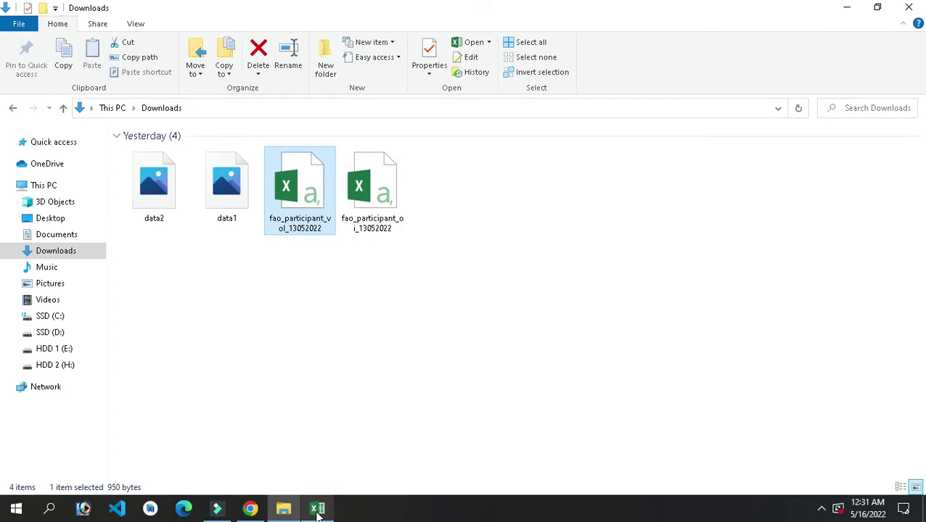
{"action": "left_click", "coordinate": [249, 508]}
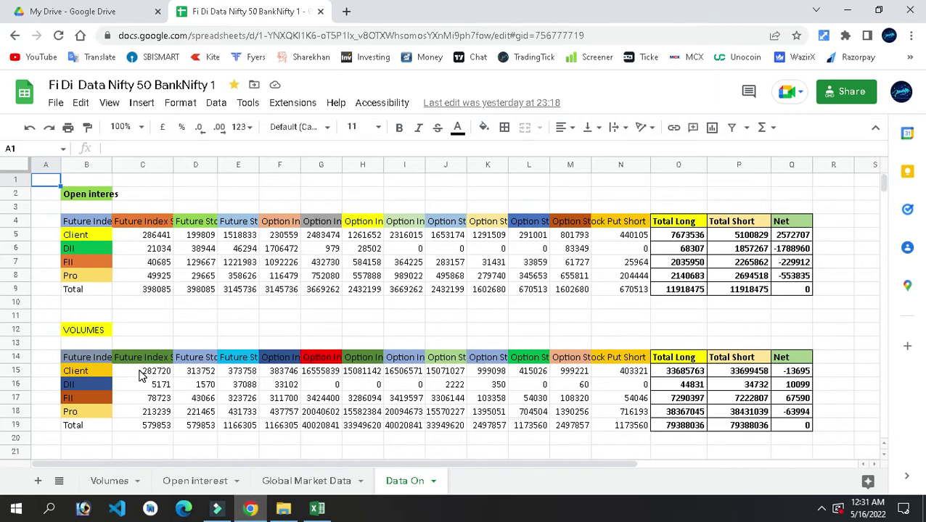
- Paste the copied volume figures into the VOLUMES table of the Data On sheet, starting at cell C15
{"action": "left_click", "coordinate": [140, 375]}
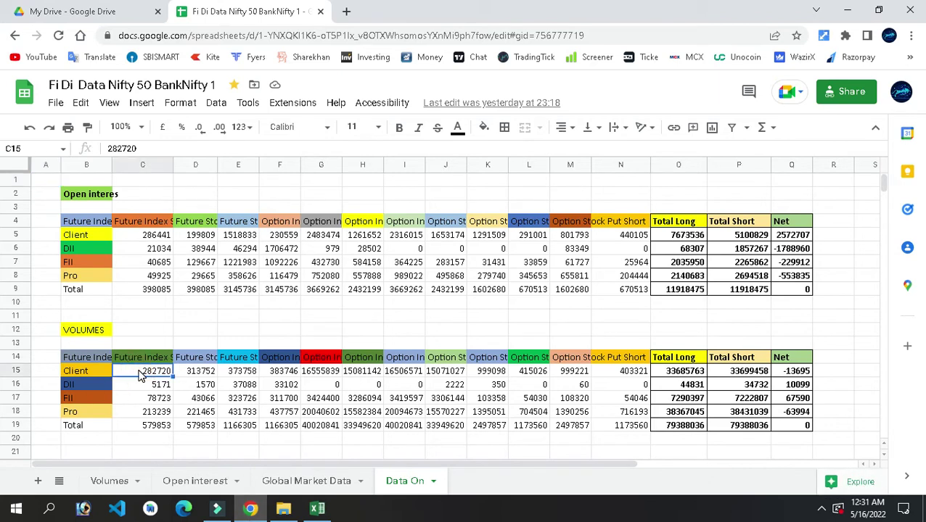
{"action": "right_click", "coordinate": [140, 375]}
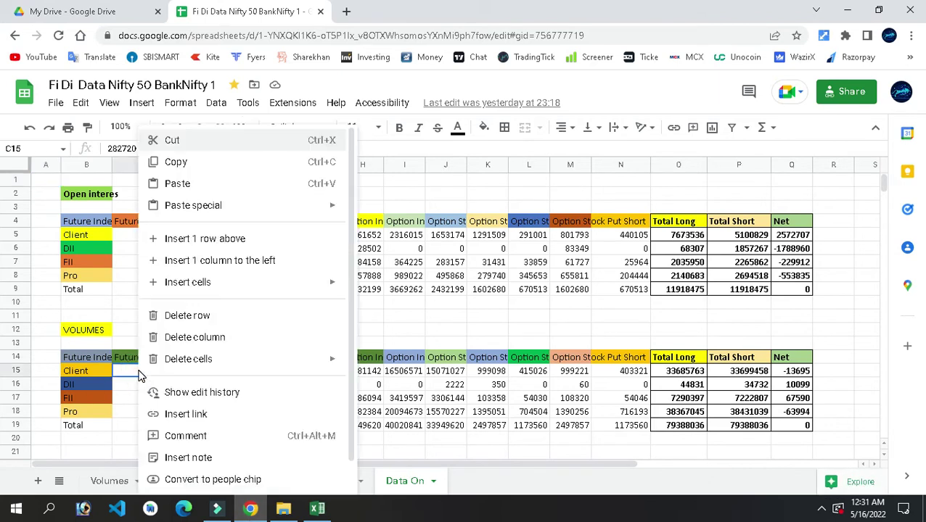
{"action": "left_click", "coordinate": [186, 185]}
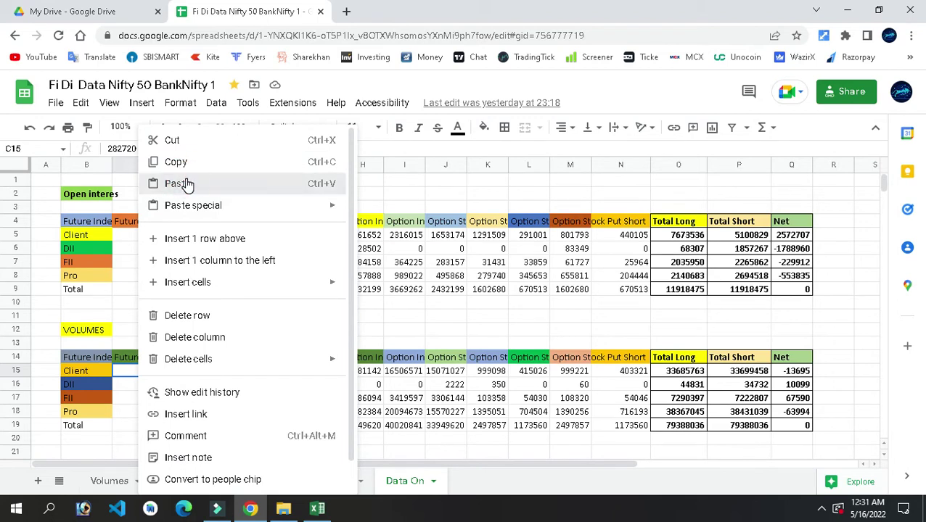
{"action": "left_click", "coordinate": [186, 185]}
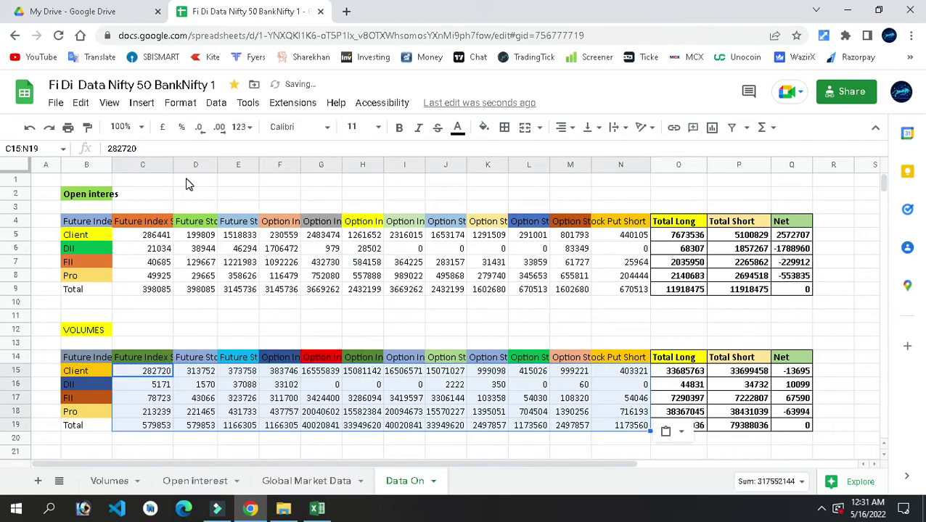
{"action": "left_click", "coordinate": [830, 333]}
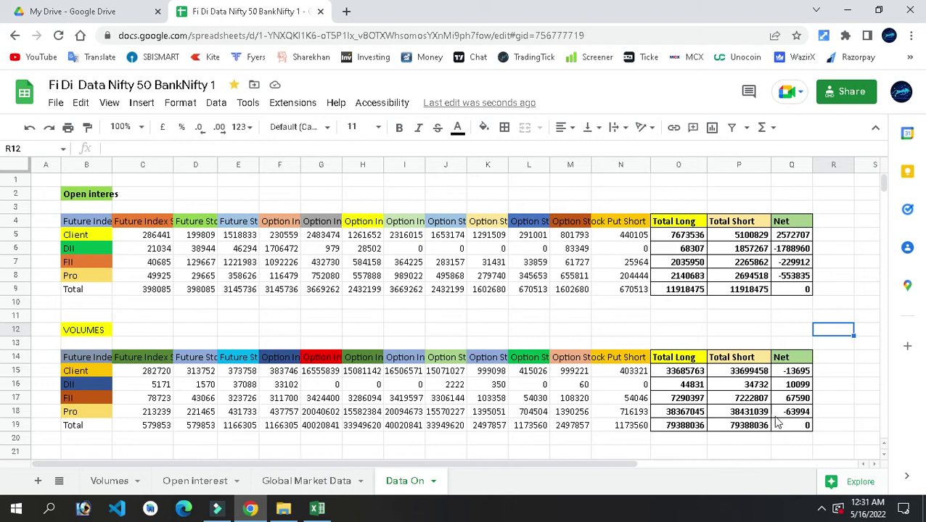
- Switch to Excel and close the fao_participant_vol_13052022 file without saving changes
{"action": "left_click", "coordinate": [315, 510]}
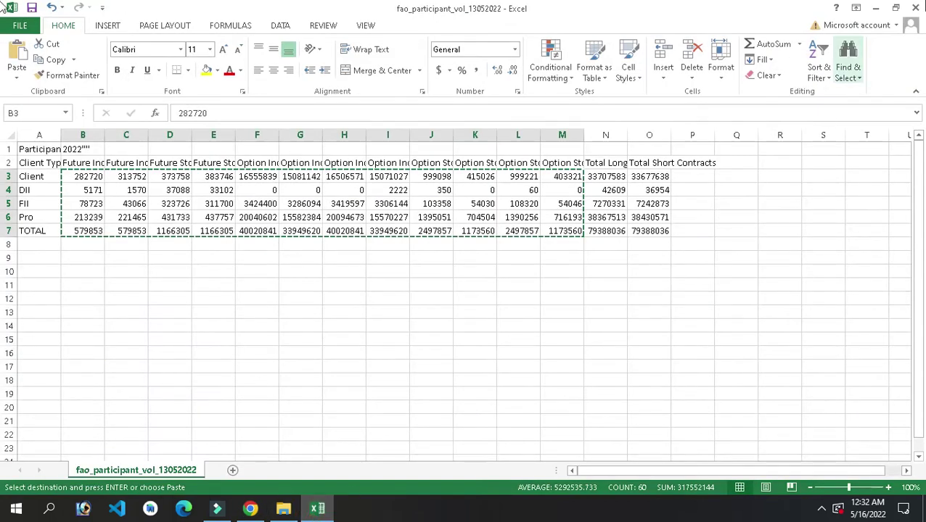
{"action": "double_click", "coordinate": [4, 7]}
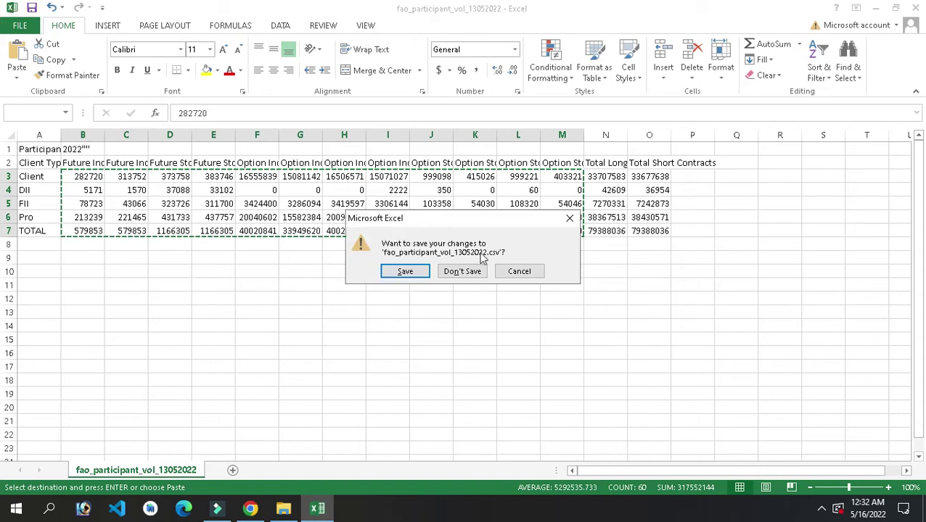
{"action": "left_click", "coordinate": [458, 278]}
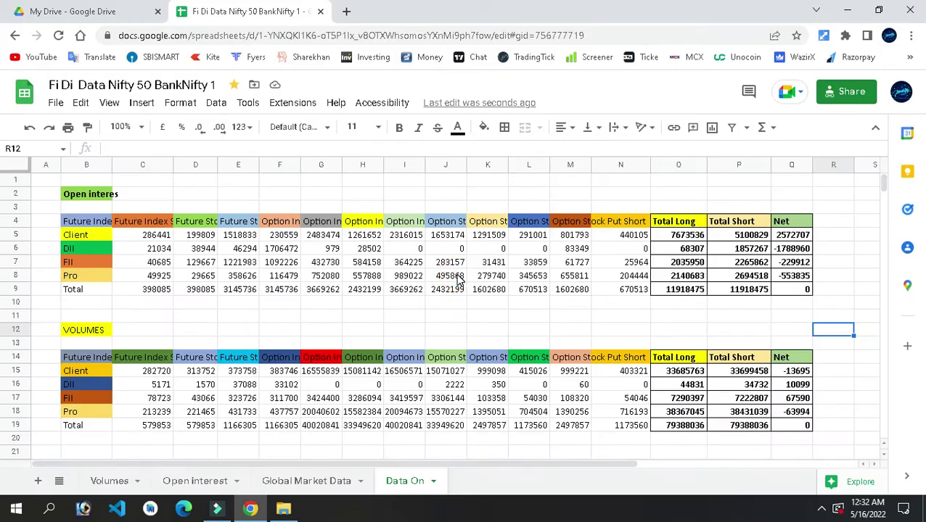
- Open fao_participant_oi_13052022 from the Downloads folder and check the Open Interest title in cell A1
{"action": "left_click", "coordinate": [847, 12]}
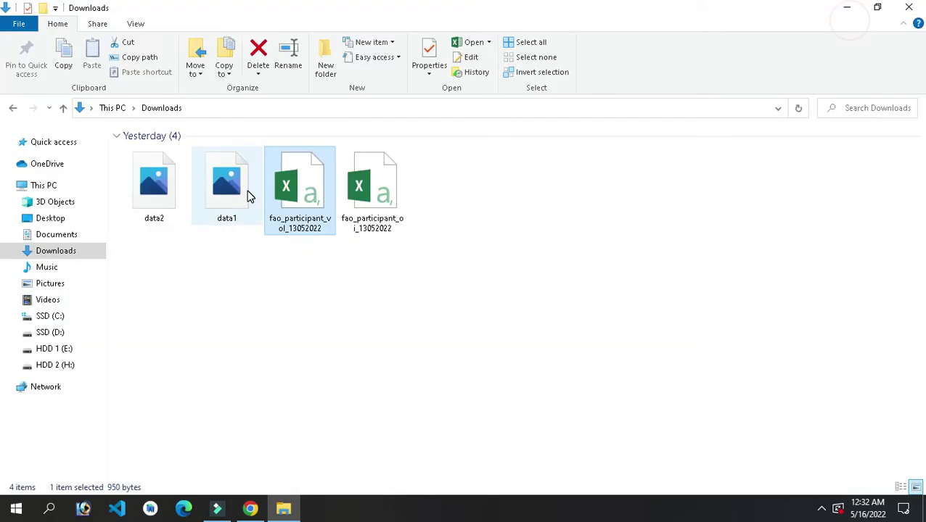
{"action": "left_click", "coordinate": [365, 192]}
{"action": "double_click", "coordinate": [365, 192]}
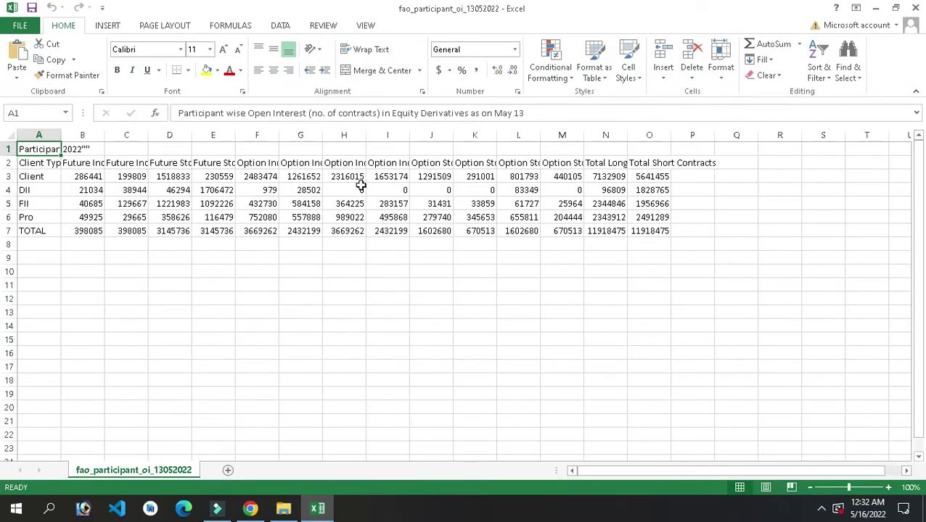
{"action": "left_click_drag", "start_coordinate": [249, 113], "coordinate": [325, 113]}
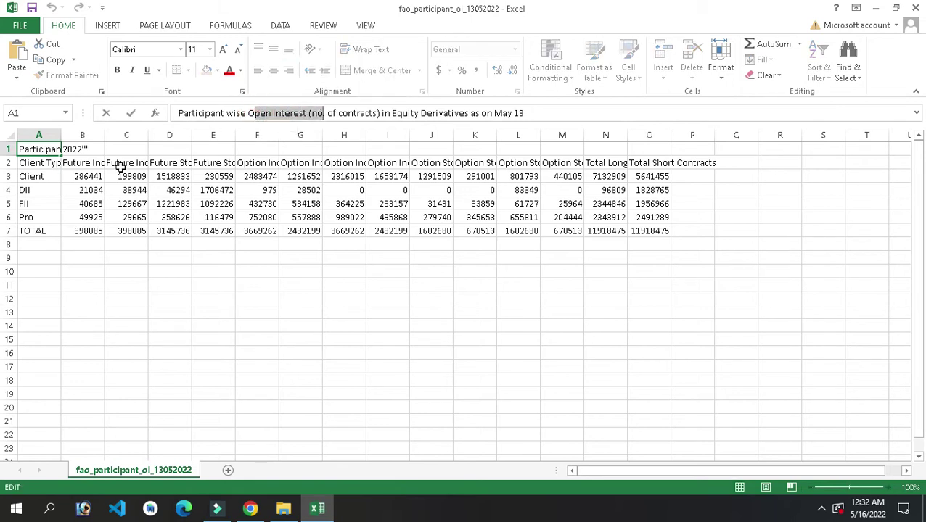
- Copy the open interest figures in B3:M7, including the TOTAL row but not the Total Long and Total Short columns
{"action": "left_click", "coordinate": [82, 176]}
{"action": "key", "text": "shift+Right"}
{"action": "key", "text": "shift+Right"}
{"action": "key", "text": "shift+Right"}
{"action": "key", "text": "shift+Right"}
{"action": "key", "text": "shift+Right"}
{"action": "key", "text": "shift+Right"}
{"action": "key", "text": "shift+Right"}
{"action": "key", "text": "shift+Right"}
{"action": "key", "text": "shift+Right"}
{"action": "key", "text": "shift+Right"}
{"action": "key", "text": "shift+Right"}
{"action": "key", "text": "shift+Right"}
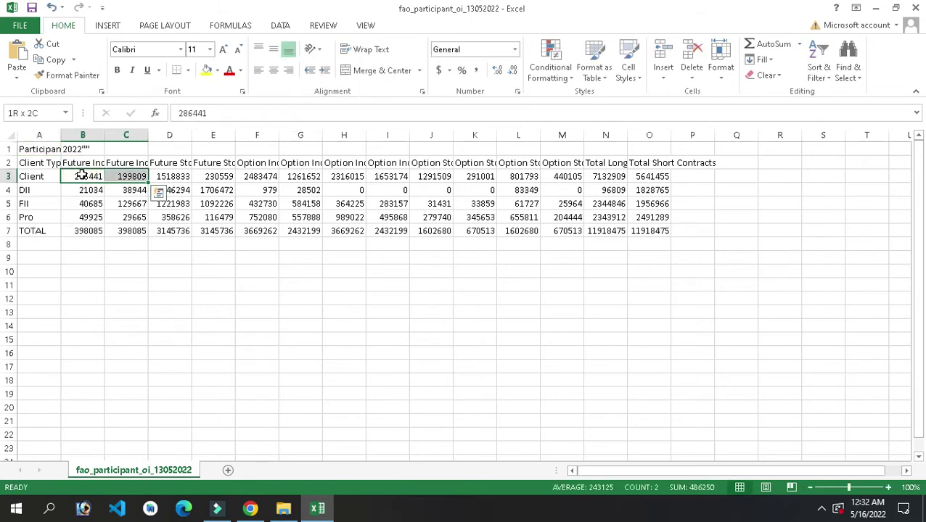
{"action": "key", "text": "shift+Left"}
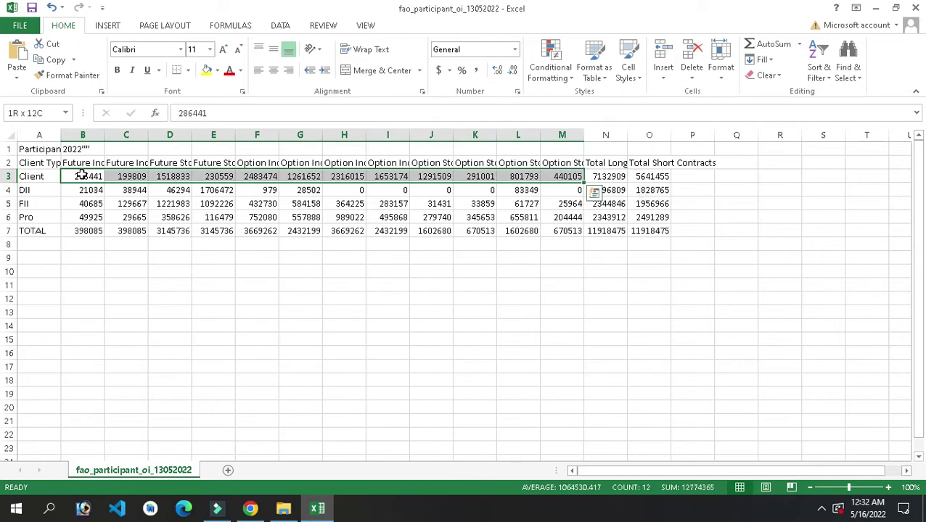
{"action": "key", "text": "shift+Down"}
{"action": "key", "text": "shift+Down"}
{"action": "key", "text": "shift+Down"}
{"action": "key", "text": "shift+Down"}
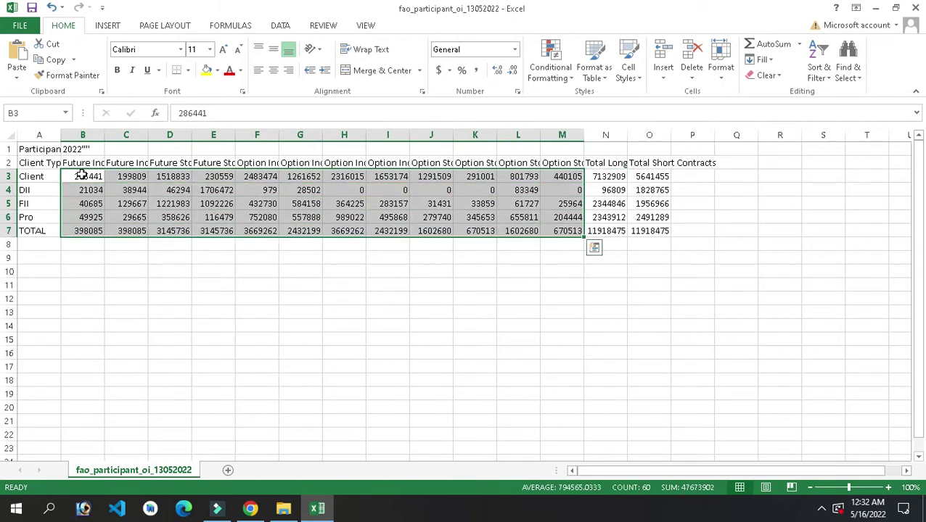
{"action": "right_click", "coordinate": [109, 191]}
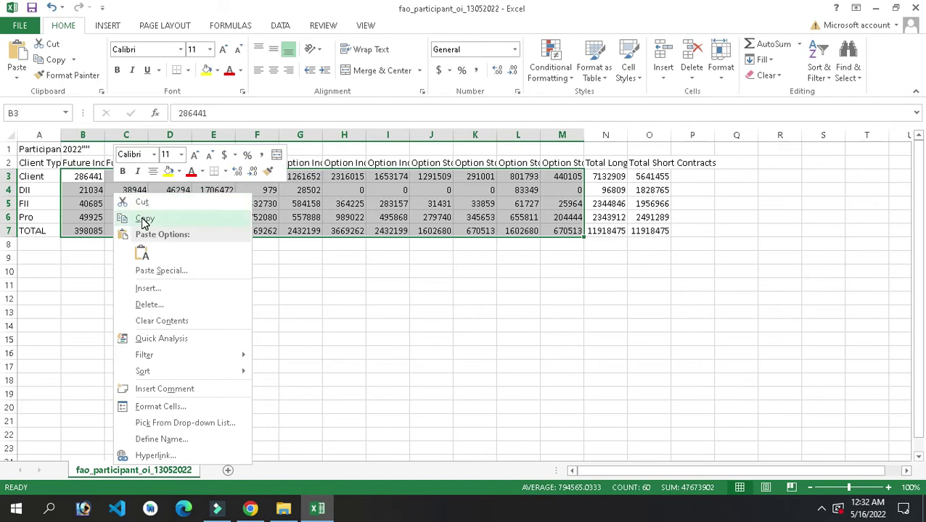
{"action": "left_click", "coordinate": [133, 219]}
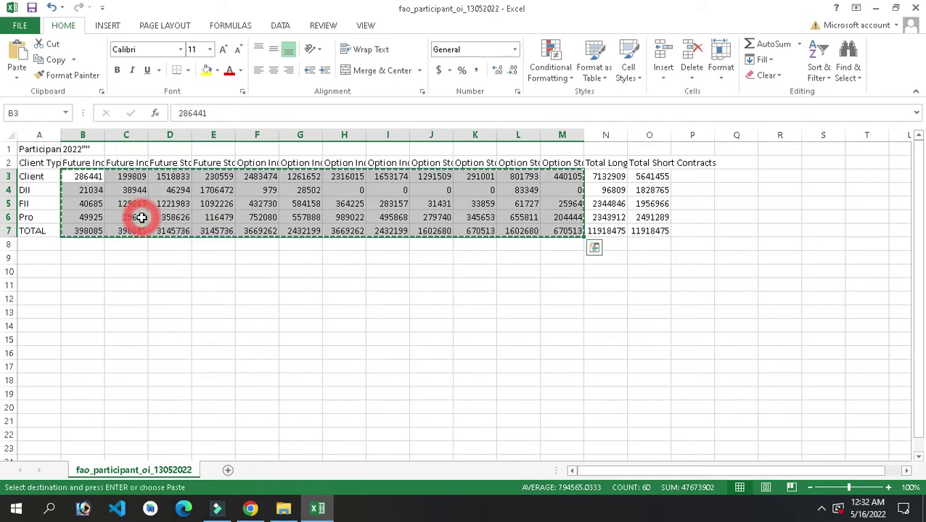
- Switch to Chrome and paste the open interest figures into the Open interest table of the Data On sheet, starting at C5
{"action": "left_click", "coordinate": [263, 512]}
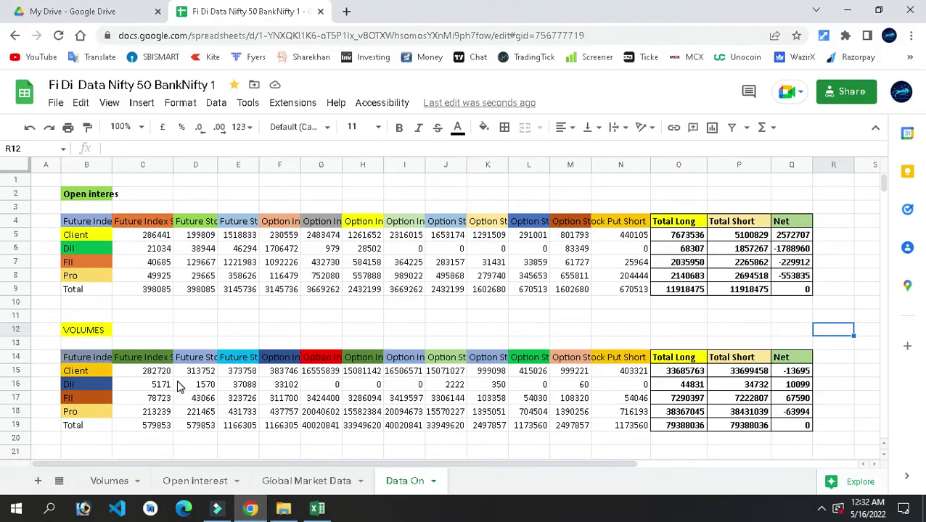
{"action": "left_click", "coordinate": [143, 239]}
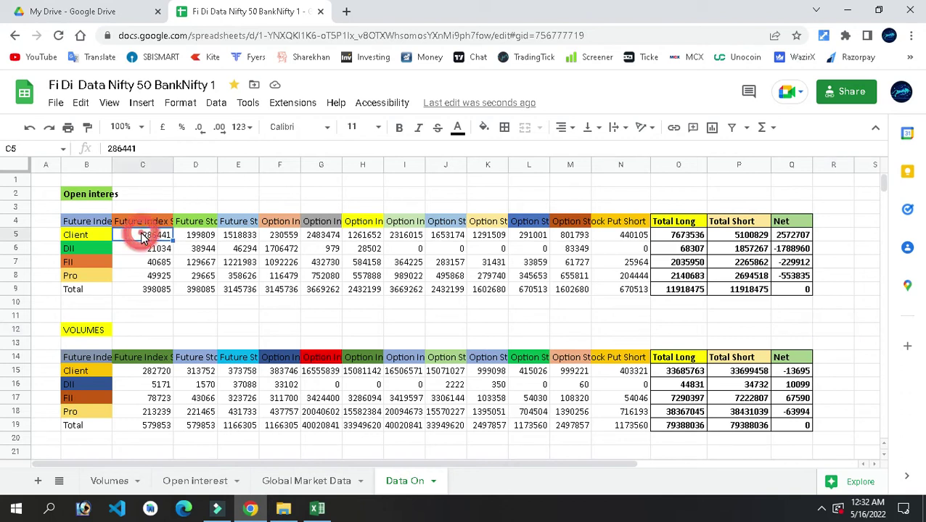
{"action": "right_click", "coordinate": [142, 237]}
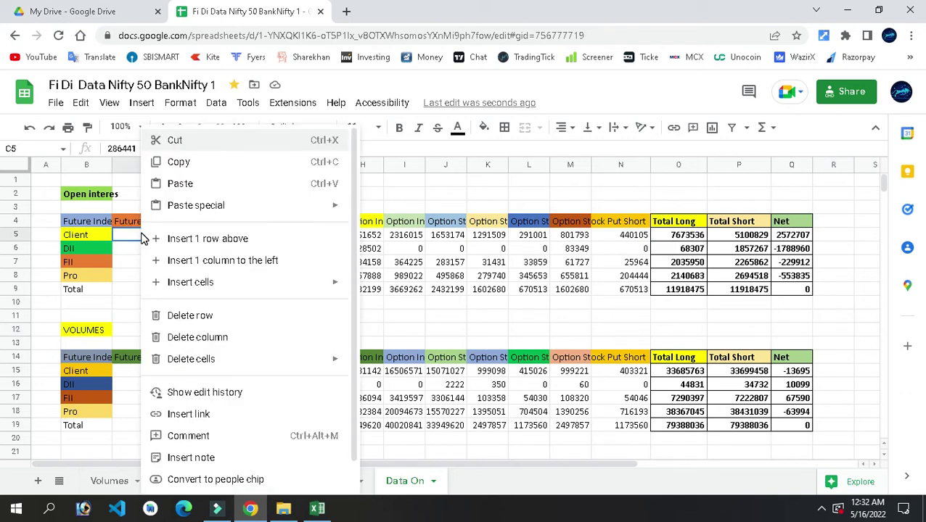
{"action": "left_click", "coordinate": [193, 189]}
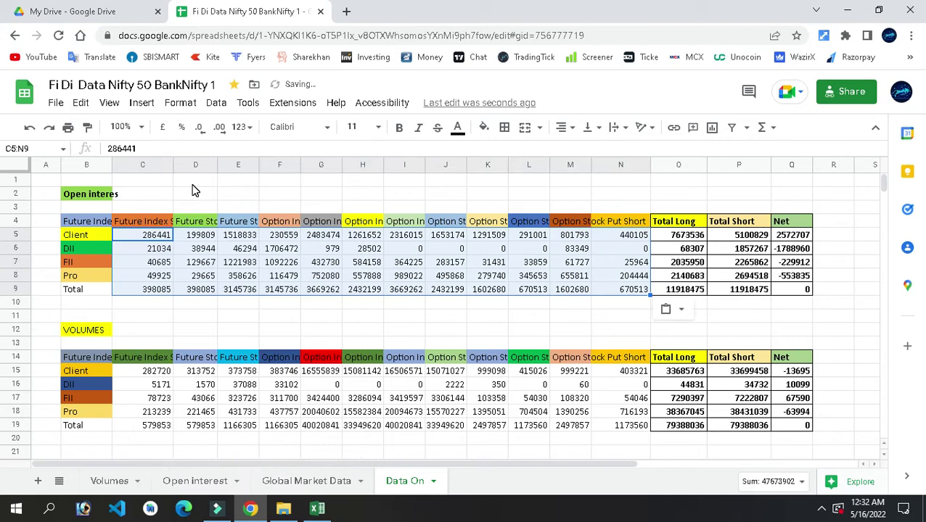
{"action": "left_click", "coordinate": [810, 330]}
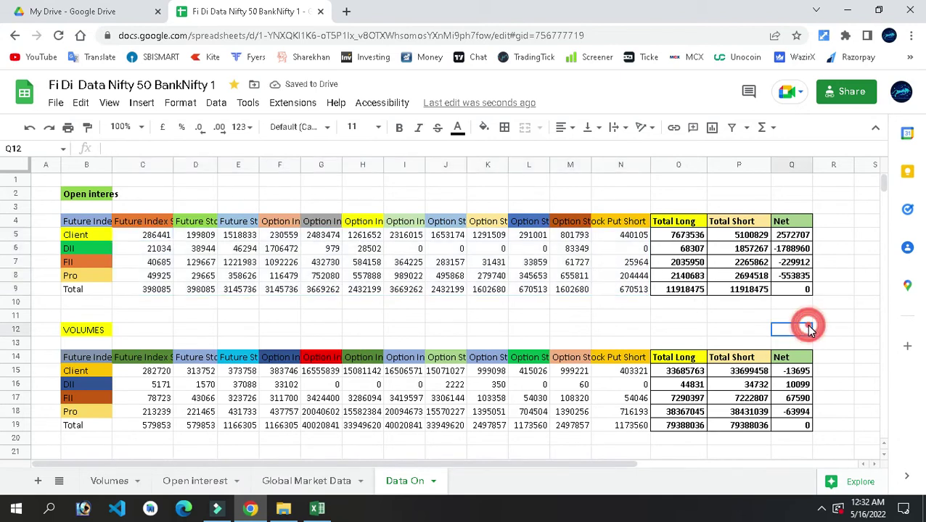
{"action": "left_click", "coordinate": [833, 313]}
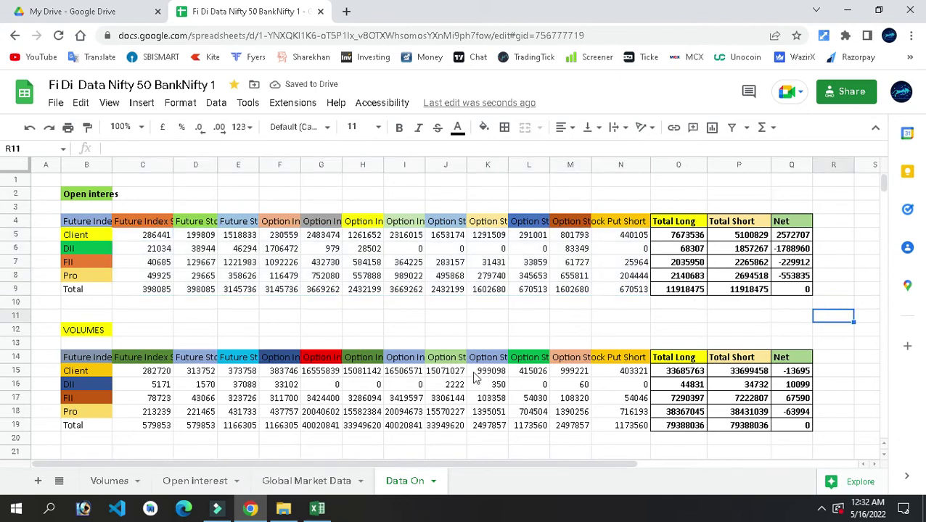
- Examine the Global Market Data sheet and its Open chart, including the SGX Nifty bar, comparing back with the Data On sheet
{"action": "left_click", "coordinate": [338, 480]}
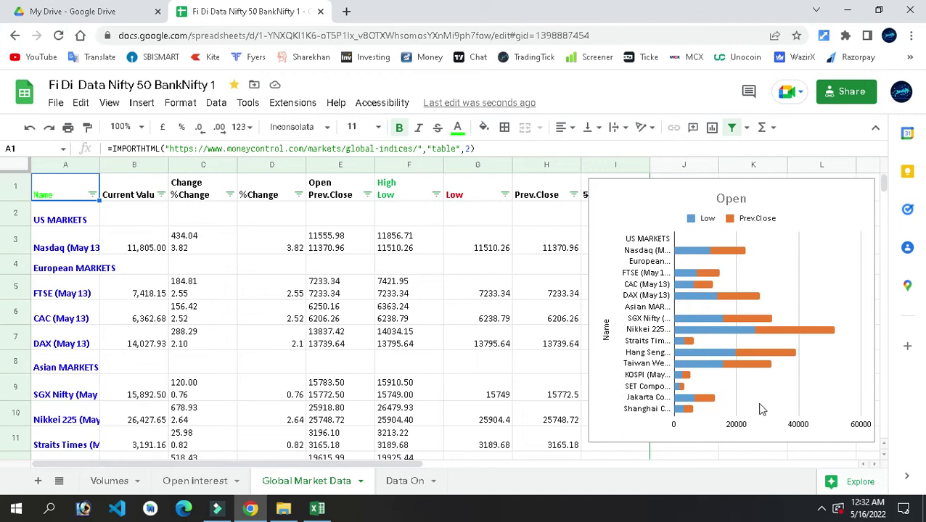
{"action": "left_click", "coordinate": [484, 235]}
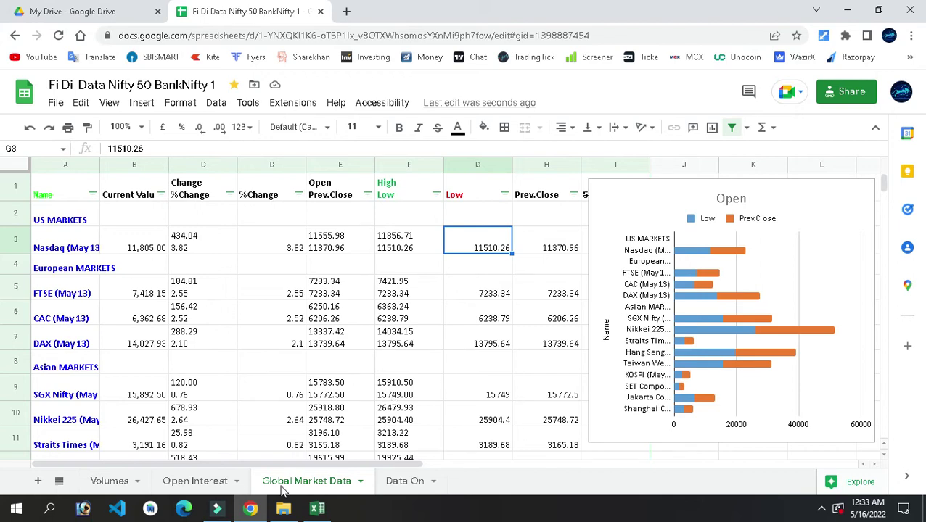
{"action": "left_click", "coordinate": [415, 485]}
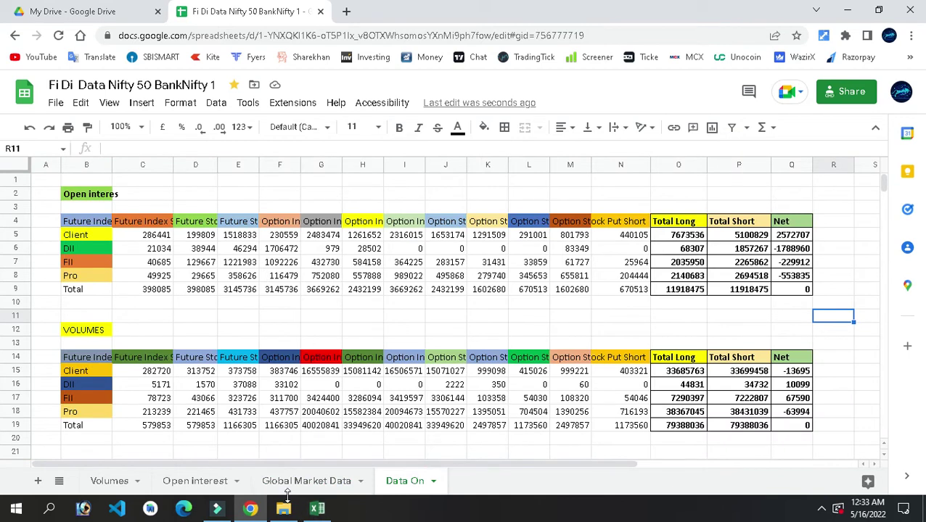
{"action": "left_click", "coordinate": [318, 485]}
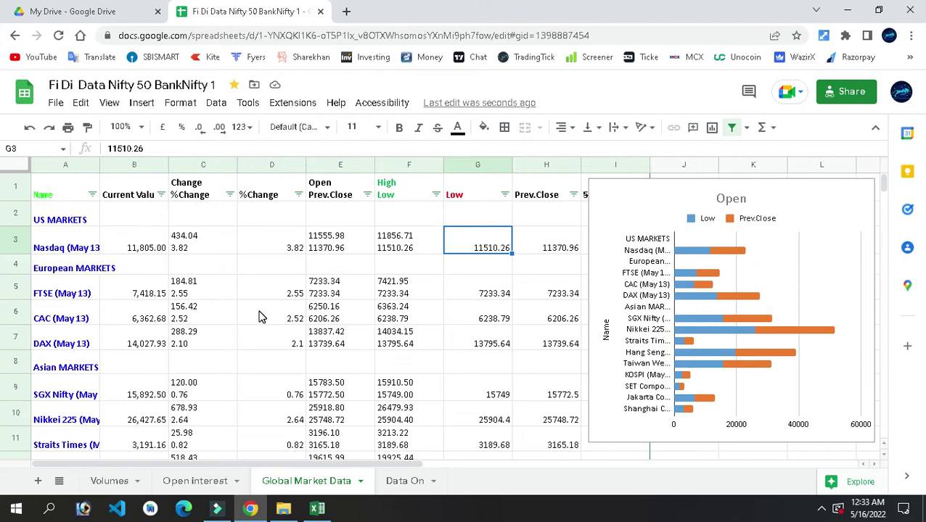
{"action": "left_click", "coordinate": [742, 315]}
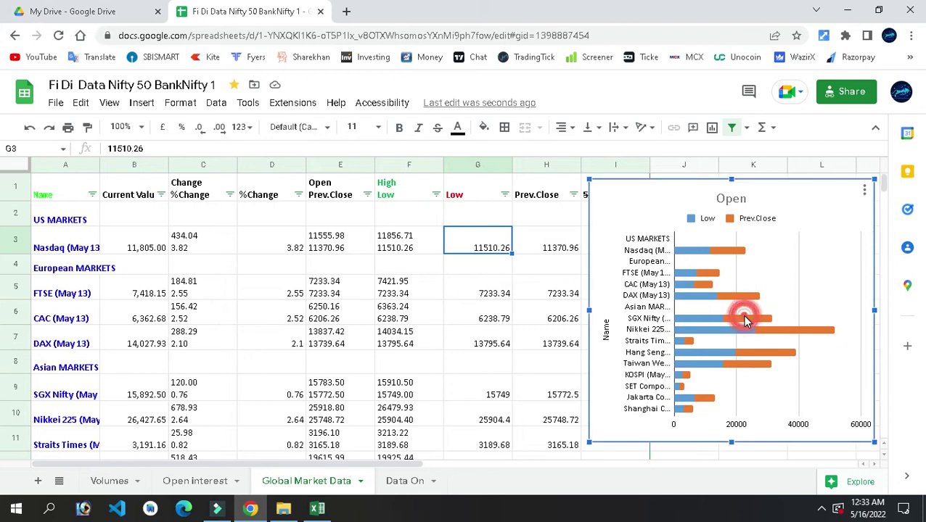
{"action": "mouse_move", "coordinate": [714, 323]}
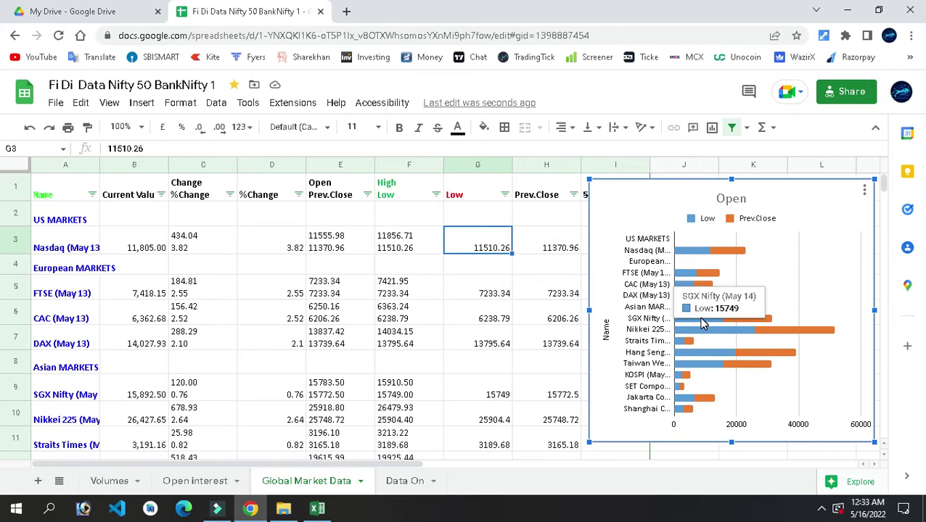
{"action": "mouse_move", "coordinate": [754, 327]}
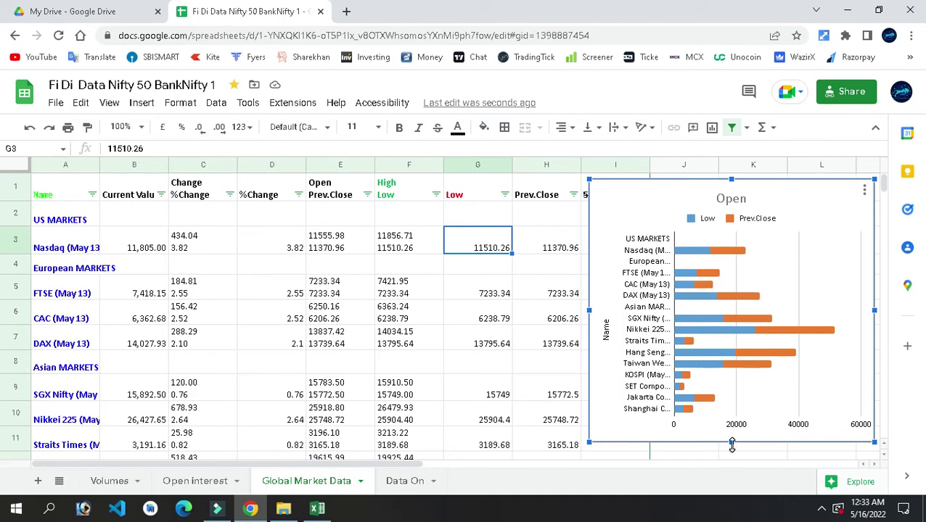
{"action": "left_click", "coordinate": [693, 461]}
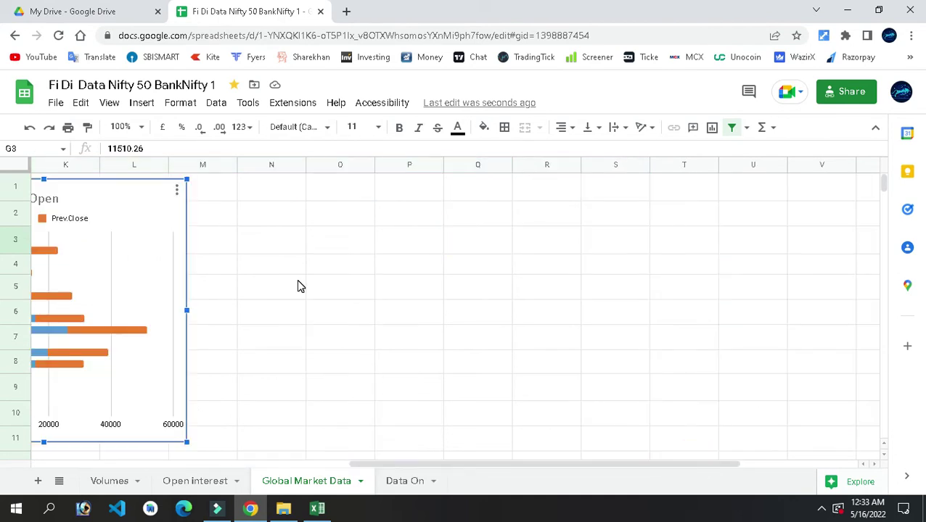
{"action": "left_click_drag", "start_coordinate": [590, 465], "coordinate": [333, 468]}
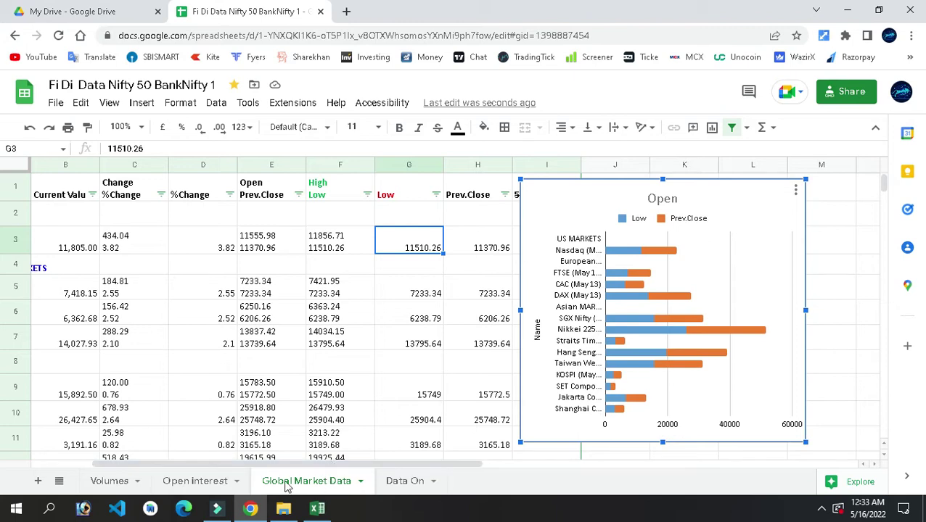
- Review the Open interest sheet's futures and options tables, then return to the Data On sheet
{"action": "left_click", "coordinate": [194, 481]}
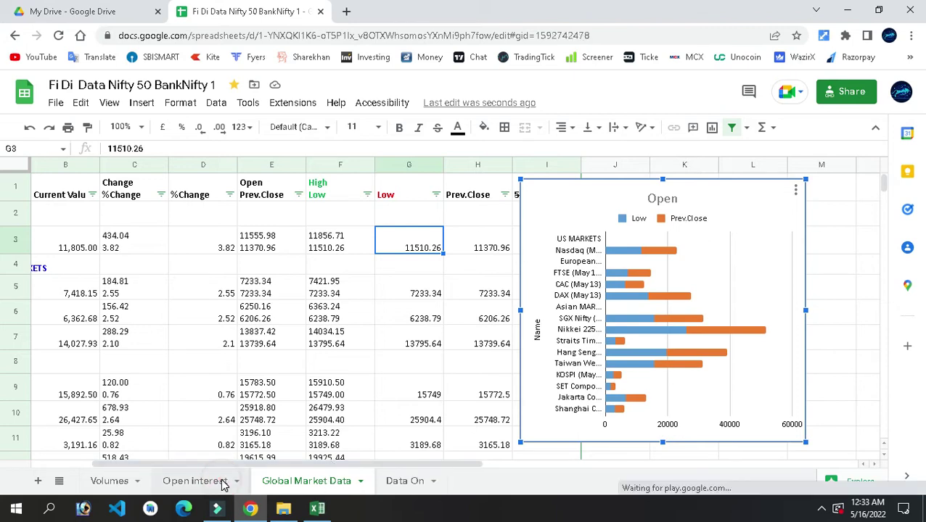
{"action": "left_click", "coordinate": [316, 481]}
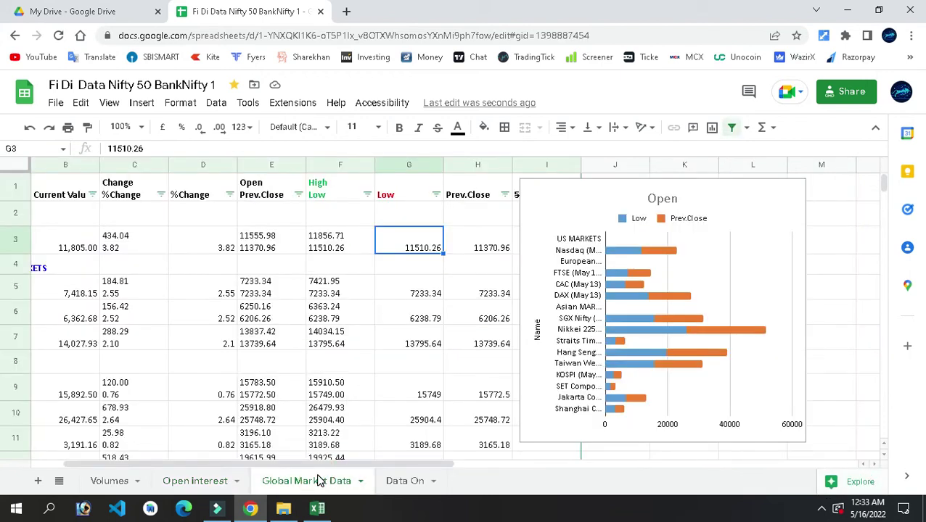
{"action": "left_click", "coordinate": [201, 481]}
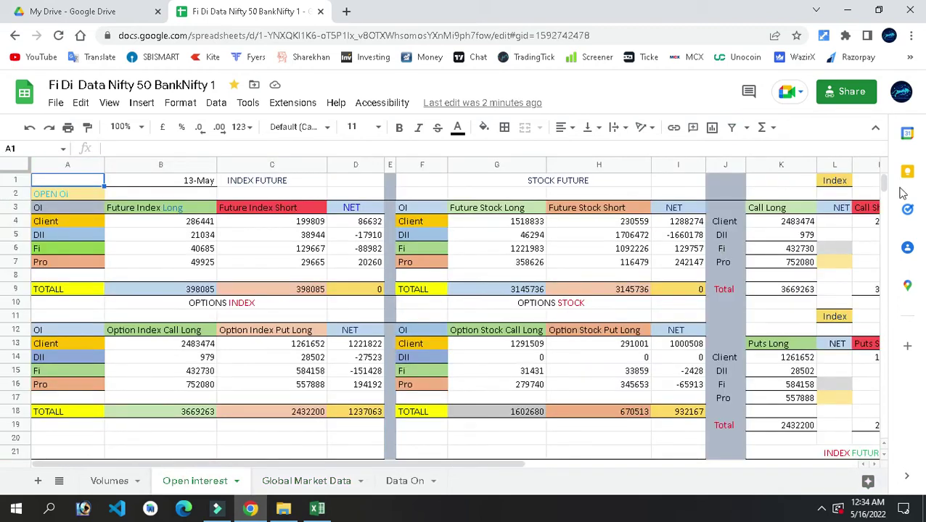
{"action": "left_click", "coordinate": [405, 482]}
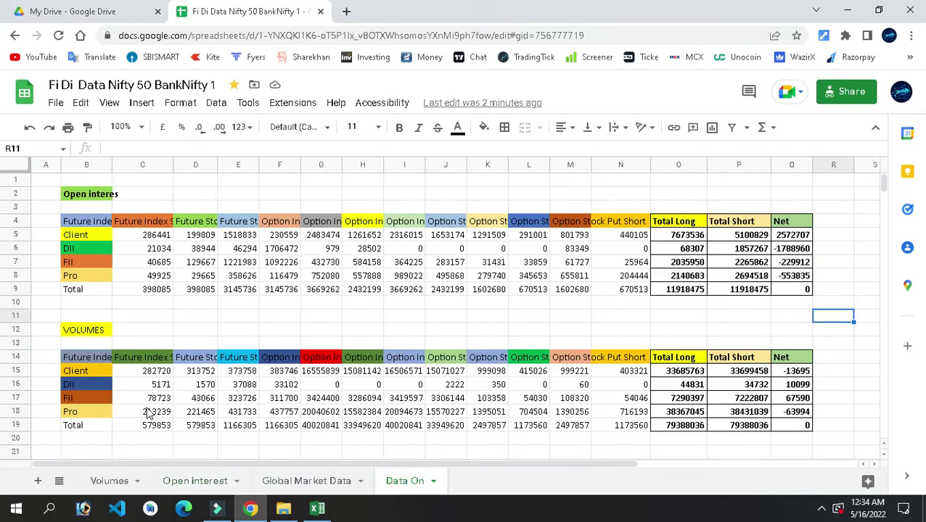
- Review the Open interest sheet's futures and options tables along with the net summaries for Fi, Di, Pro and Client
{"action": "left_click", "coordinate": [285, 486]}
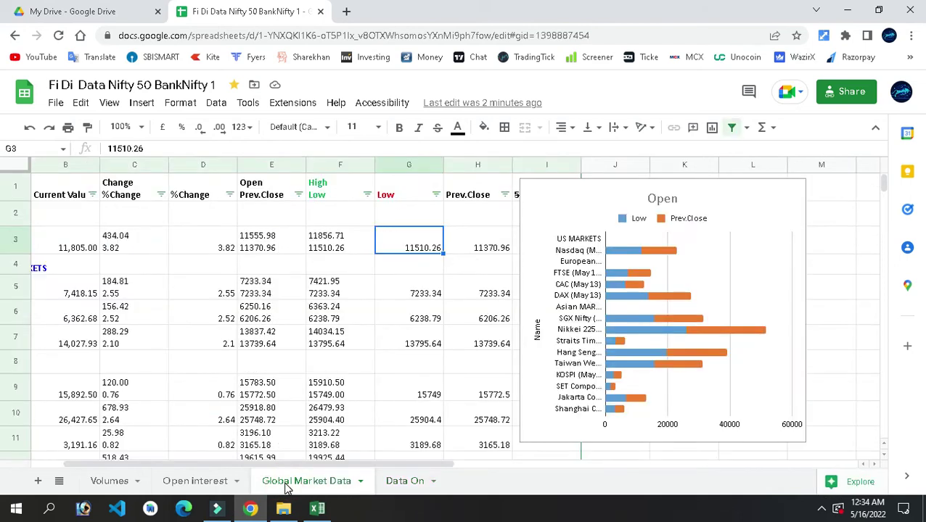
{"action": "left_click", "coordinate": [203, 486]}
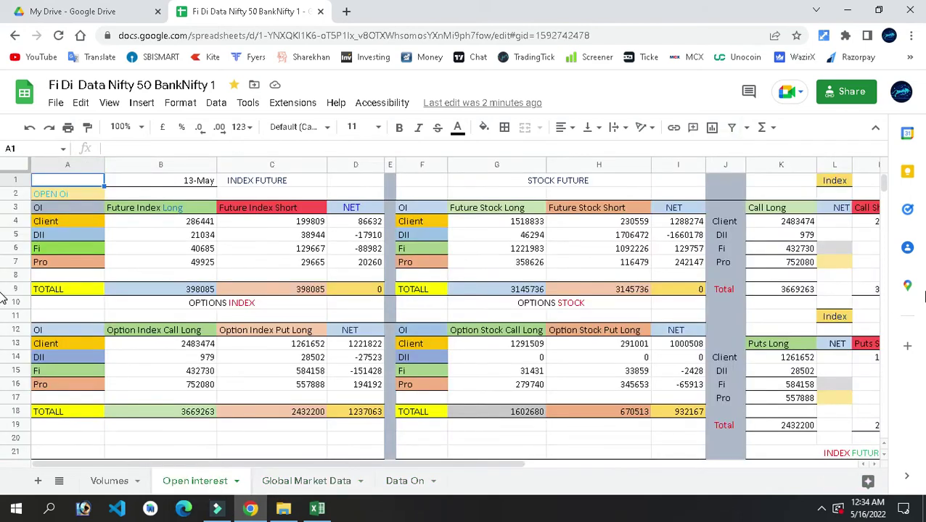
{"action": "left_click", "coordinate": [884, 186]}
{"action": "left_click_drag", "start_coordinate": [884, 186], "coordinate": [887, 197]}
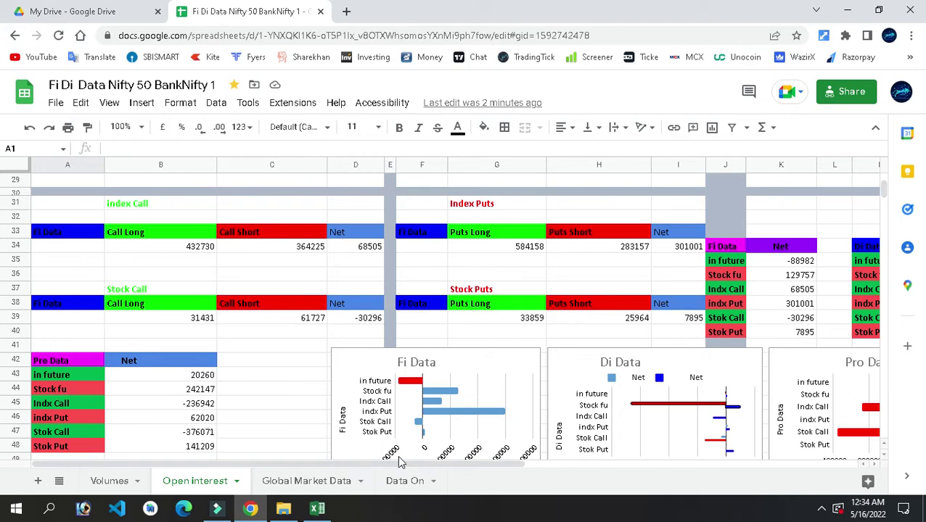
{"action": "left_click_drag", "start_coordinate": [403, 470], "coordinate": [675, 492]}
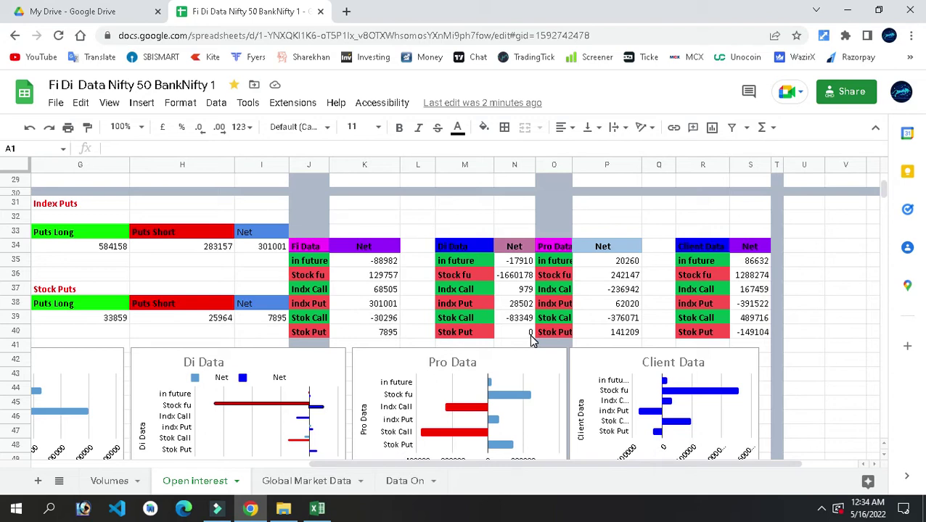
{"action": "left_click_drag", "start_coordinate": [887, 196], "coordinate": [884, 182]}
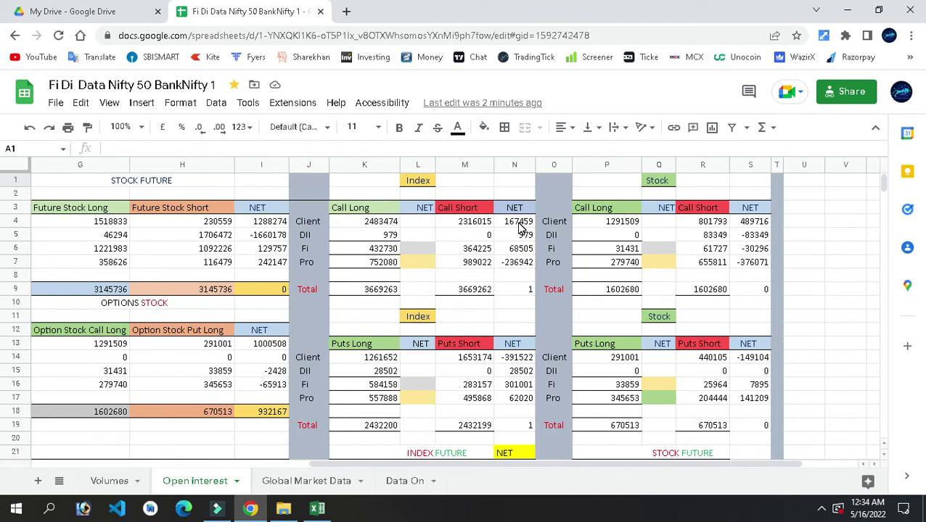
{"action": "left_click_drag", "start_coordinate": [595, 470], "coordinate": [336, 495]}
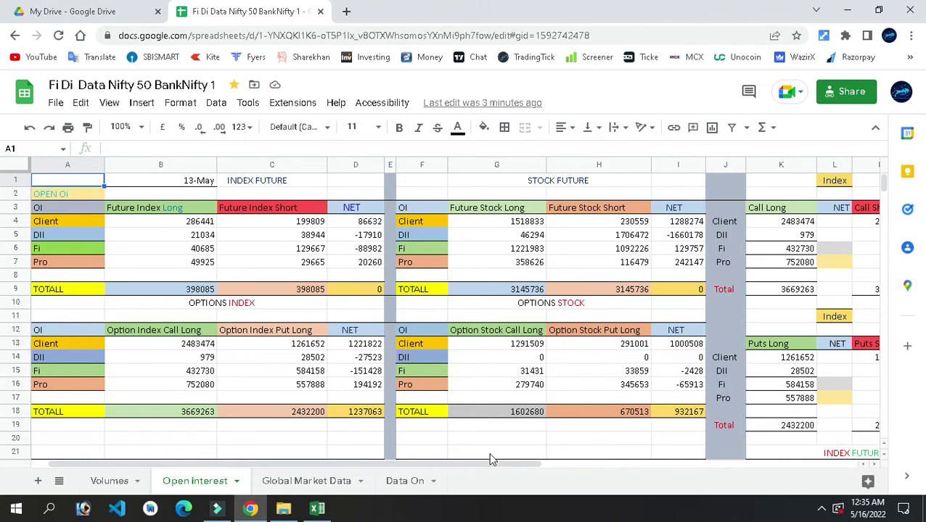
- Examine the Open interest sheet's four participant net charts and the All Data NET chart, including Fi Data's in future bar
{"action": "left_click_drag", "start_coordinate": [494, 464], "coordinate": [674, 477]}
{"action": "left_click_drag", "start_coordinate": [887, 181], "coordinate": [887, 192]}
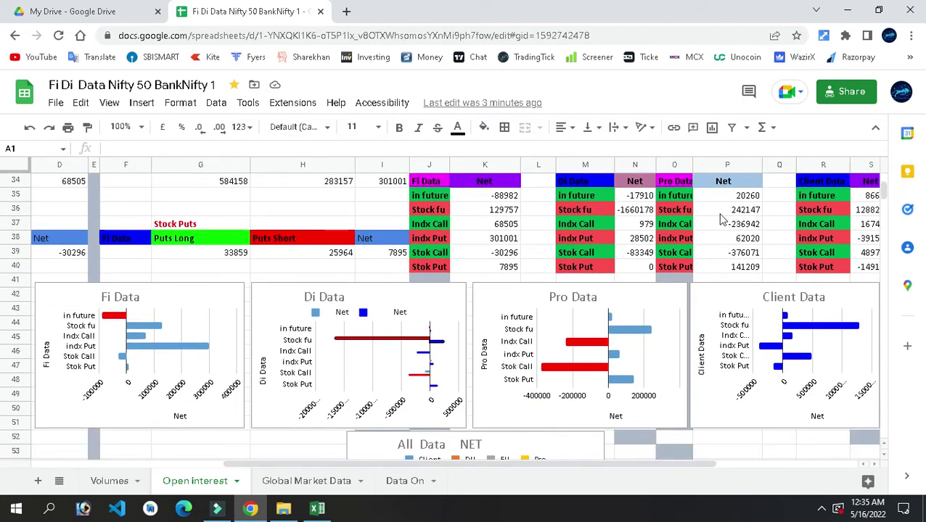
{"action": "mouse_move", "coordinate": [461, 471]}
{"action": "left_mouse_down"}
{"action": "mouse_move", "coordinate": [486, 466]}
{"action": "mouse_move", "coordinate": [472, 474]}
{"action": "left_mouse_up"}
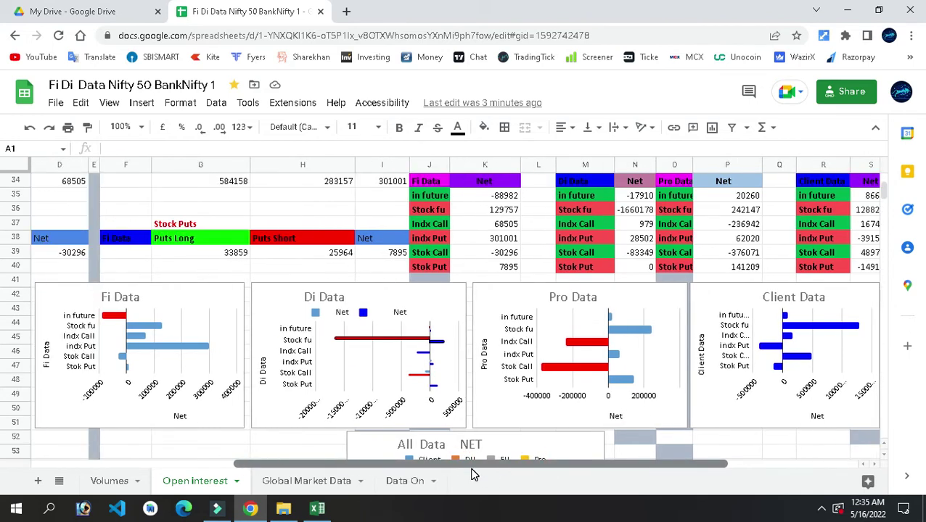
{"action": "left_click", "coordinate": [886, 188]}
{"action": "left_click_drag", "start_coordinate": [886, 188], "coordinate": [887, 195]}
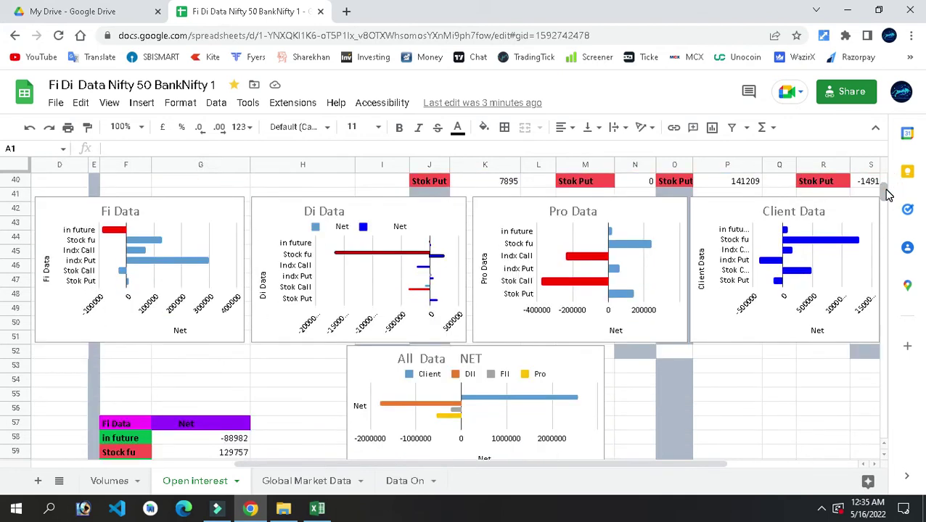
{"action": "left_click_drag", "start_coordinate": [886, 193], "coordinate": [886, 194]}
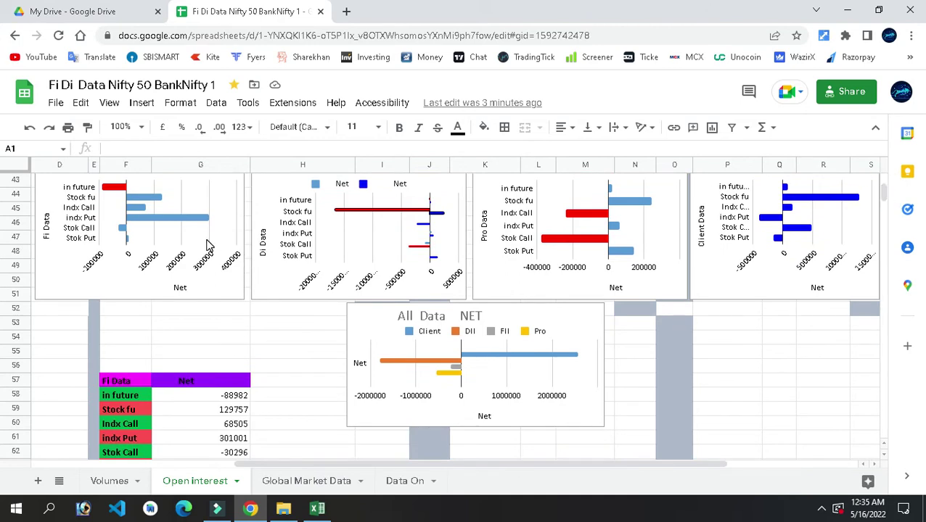
{"action": "left_click", "coordinate": [109, 192]}
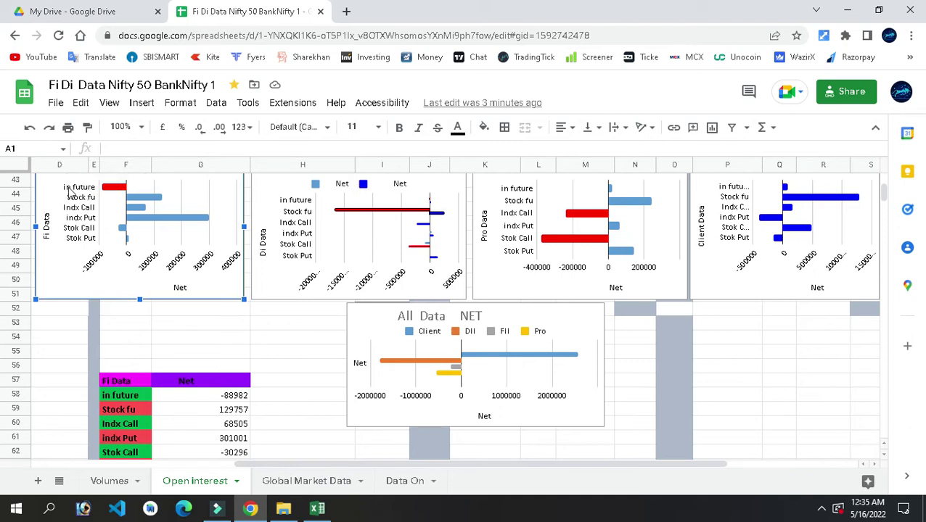
{"action": "mouse_move", "coordinate": [114, 190]}
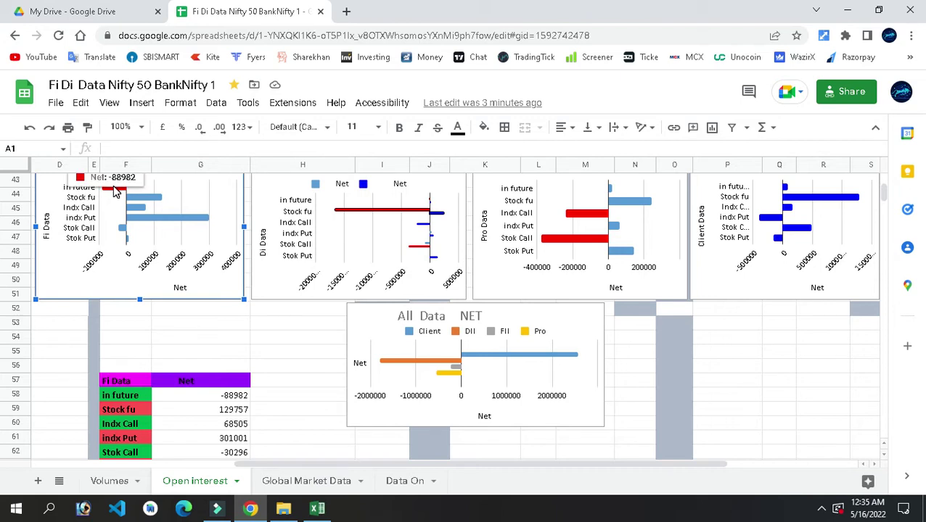
{"action": "left_click", "coordinate": [885, 188]}
{"action": "scroll", "coordinate": [885, 191], "scroll_direction": "down", "scroll_amount": 2}
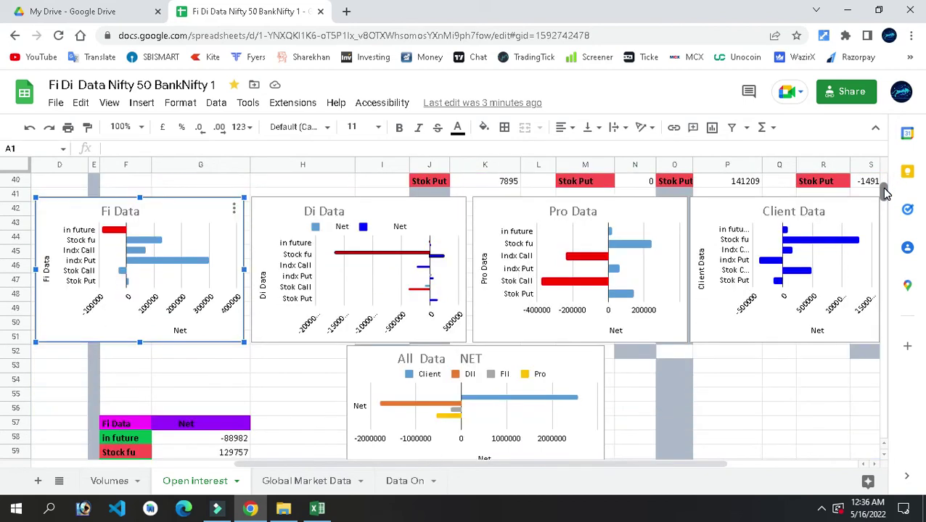
{"action": "scroll", "coordinate": [885, 191], "scroll_direction": "down", "scroll_amount": 1}
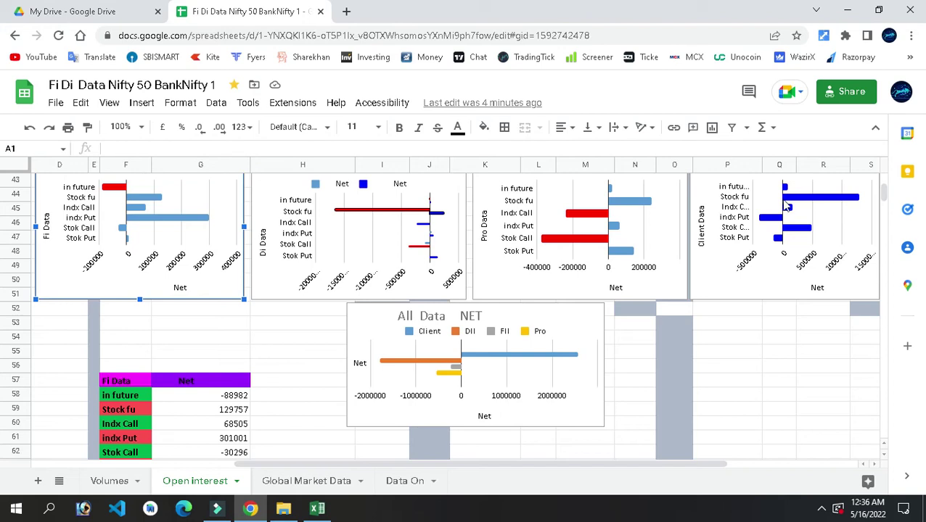
{"action": "scroll", "coordinate": [883, 192], "scroll_direction": "up", "scroll_amount": 2}
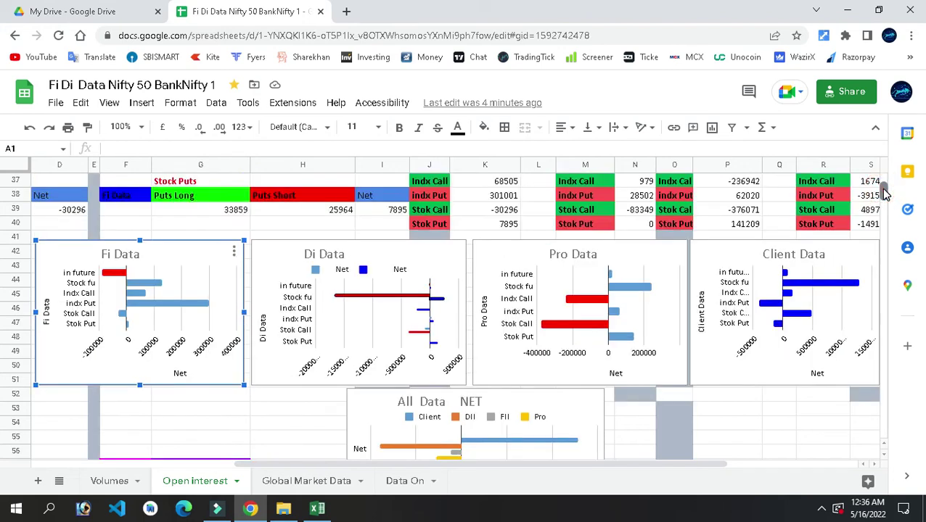
{"action": "scroll", "coordinate": [884, 193], "scroll_direction": "down", "scroll_amount": 1}
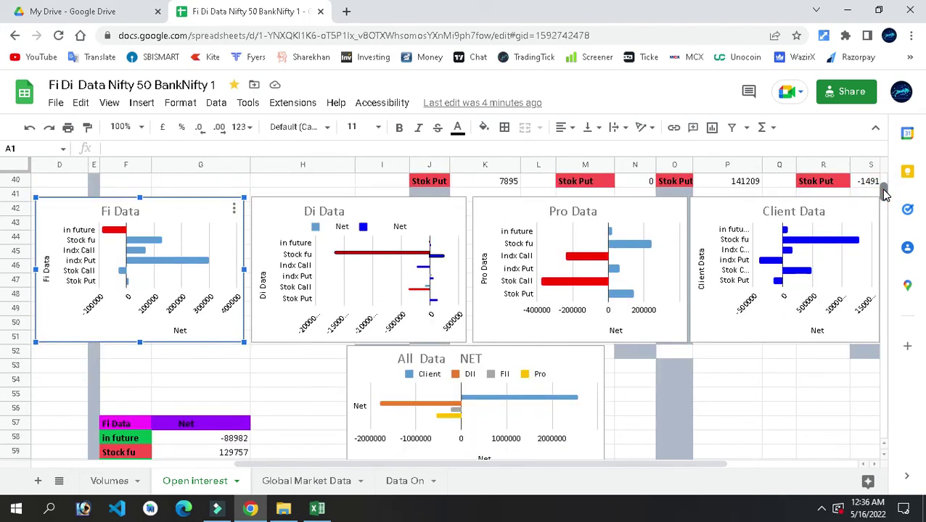
{"action": "scroll", "coordinate": [884, 192], "scroll_direction": "down", "scroll_amount": 2}
{"action": "scroll", "coordinate": [883, 192], "scroll_direction": "up", "scroll_amount": 2}
{"action": "scroll", "coordinate": [884, 192], "scroll_direction": "down", "scroll_amount": 1}
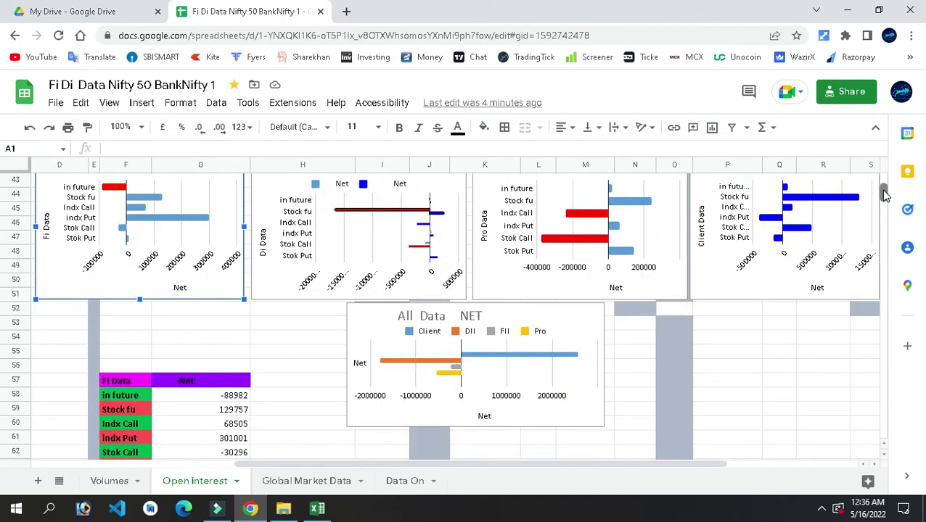
{"action": "scroll", "coordinate": [884, 192], "scroll_direction": "up", "scroll_amount": 2}
{"action": "scroll", "coordinate": [884, 192], "scroll_direction": "down", "scroll_amount": 2}
- Nudge the Fi Data chart slightly upward, and move it back in line with the neighbouring charts
{"action": "key", "text": "Up"}
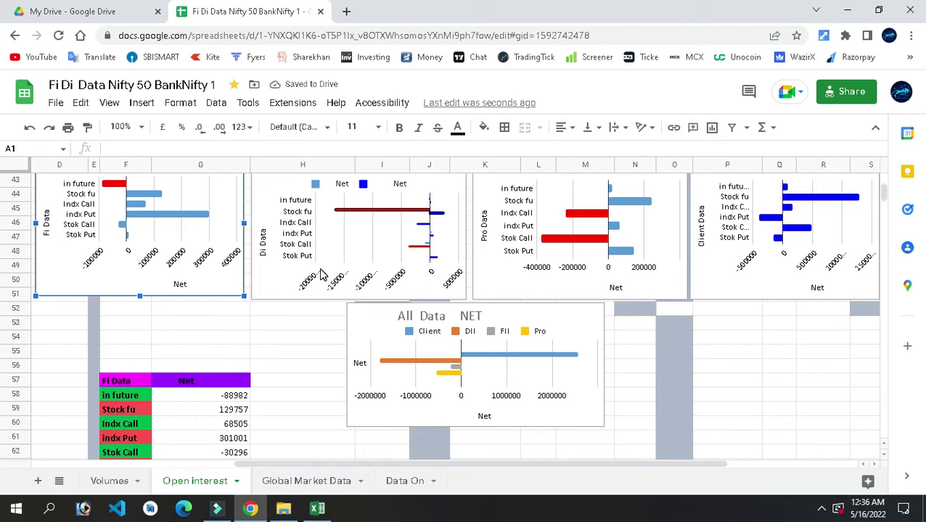
{"action": "left_click", "coordinate": [252, 297]}
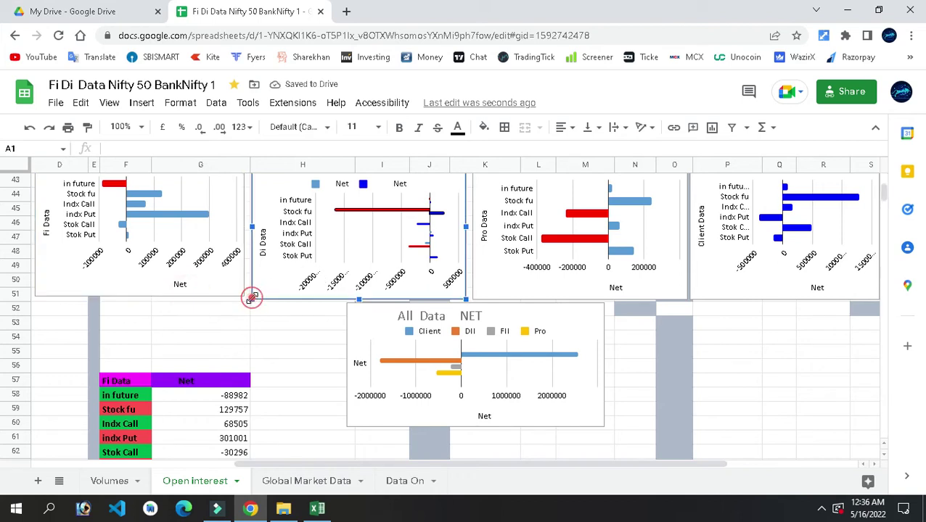
{"action": "left_click", "coordinate": [190, 282]}
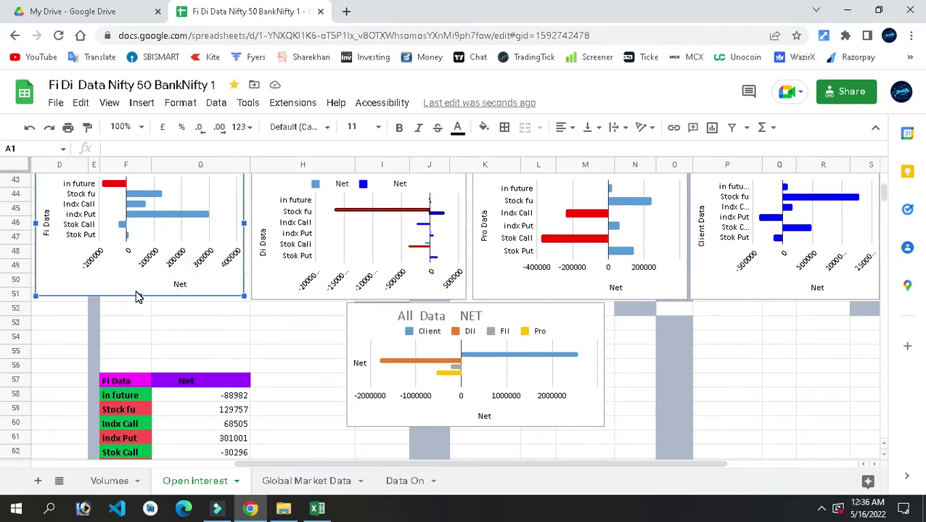
{"action": "left_click_drag", "start_coordinate": [161, 268], "coordinate": [162, 272]}
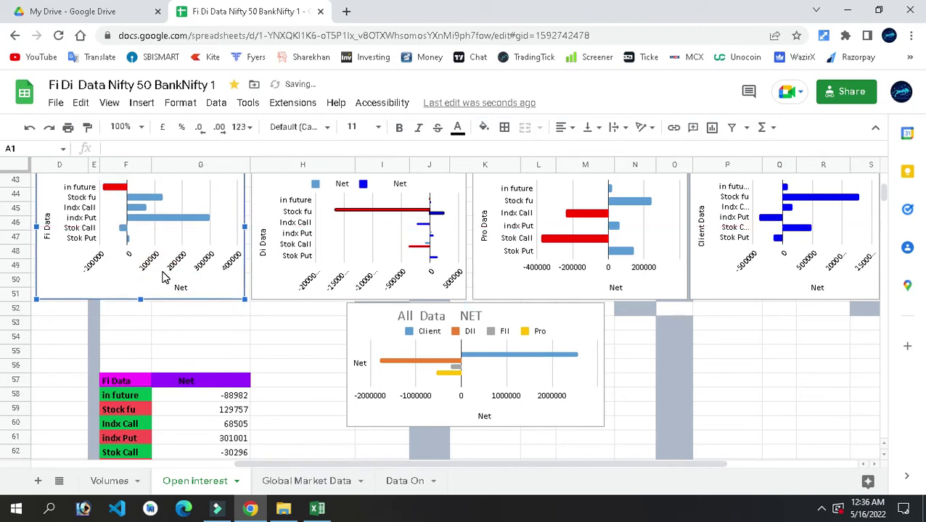
{"action": "left_click", "coordinate": [717, 380]}
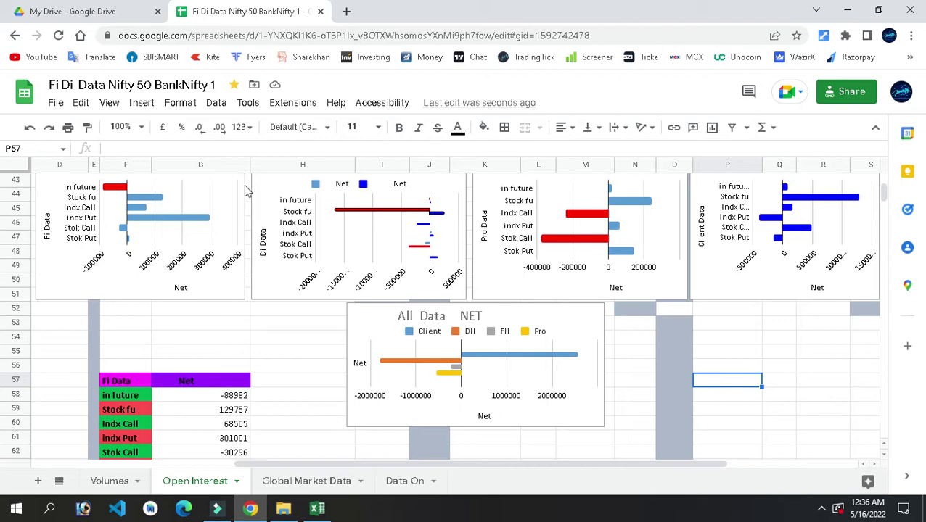
- Examine the Fi, Di, Pro and Client net charts in turn, reading the in future and indx Put bars of Fi Data
{"action": "left_click", "coordinate": [172, 222]}
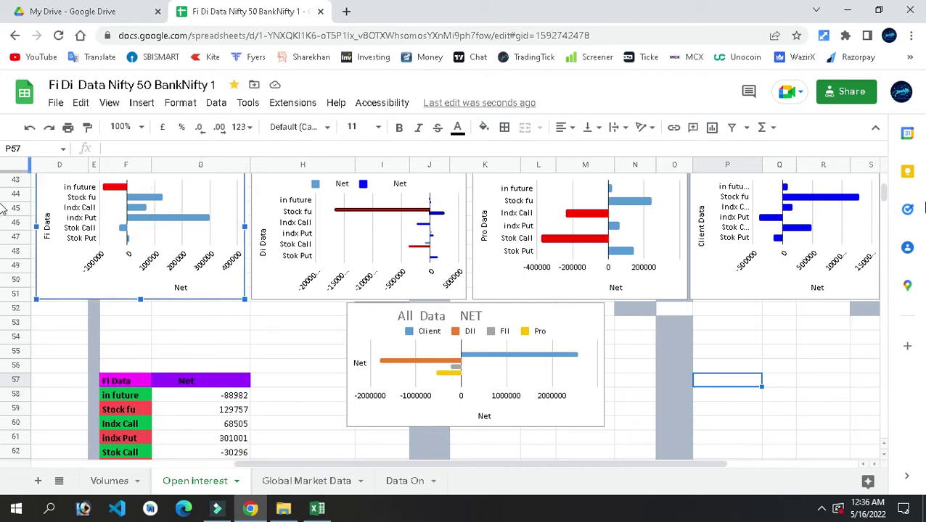
{"action": "scroll", "coordinate": [884, 196], "scroll_direction": "up", "scroll_amount": 2}
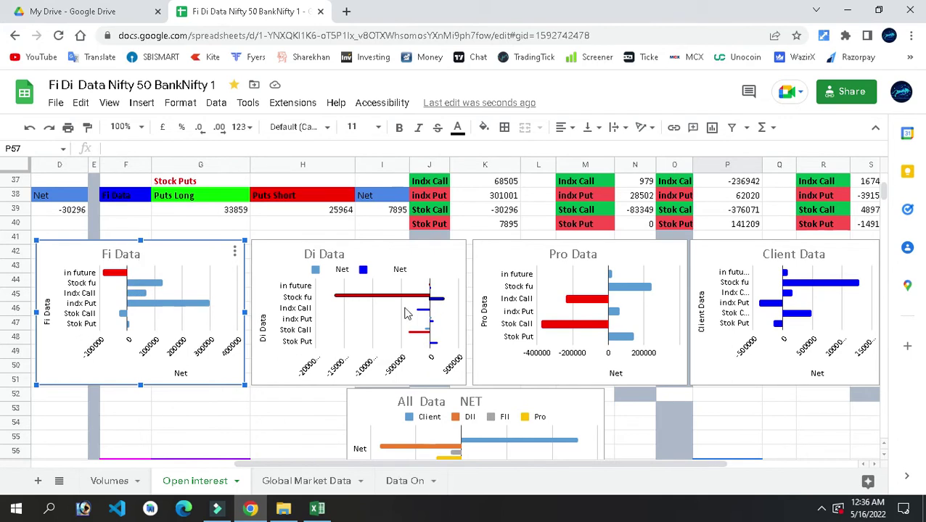
{"action": "left_click", "coordinate": [364, 303]}
{"action": "left_click", "coordinate": [549, 293]}
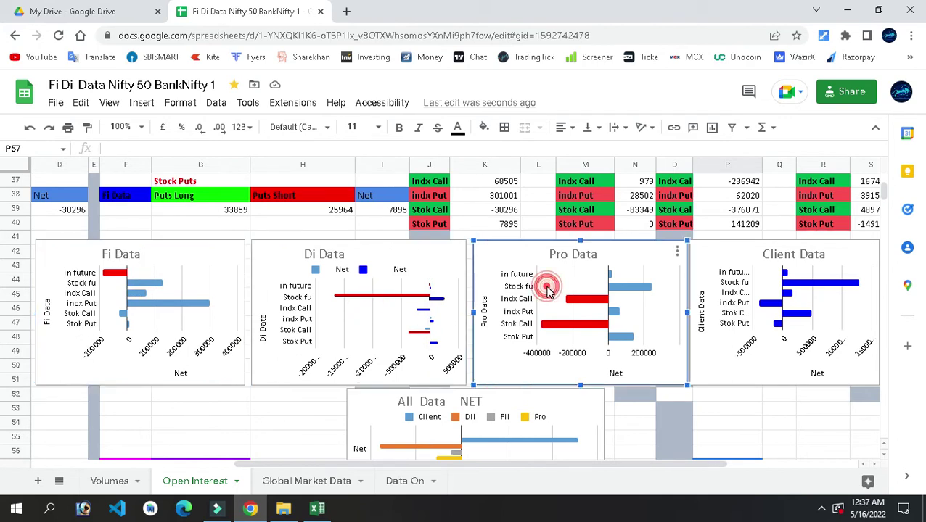
{"action": "left_click", "coordinate": [739, 283]}
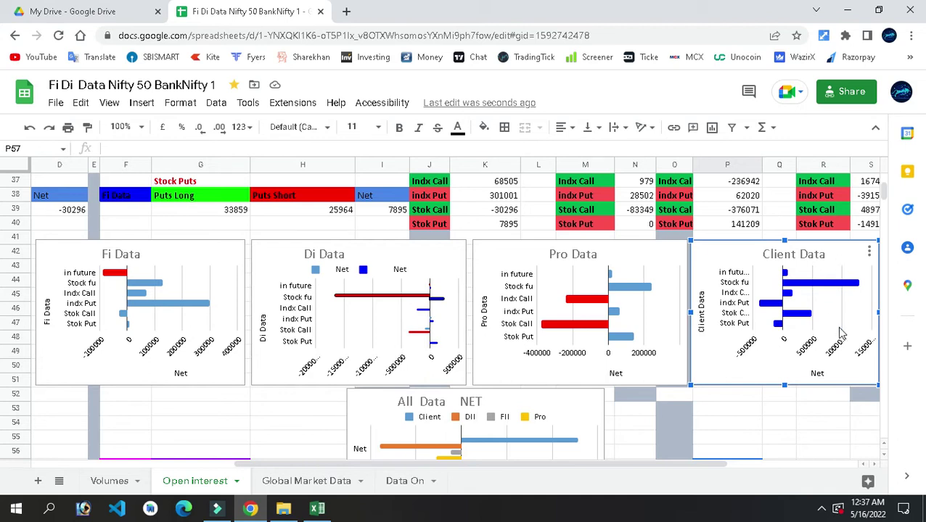
{"action": "left_click", "coordinate": [153, 286]}
{"action": "mouse_move", "coordinate": [159, 287]}
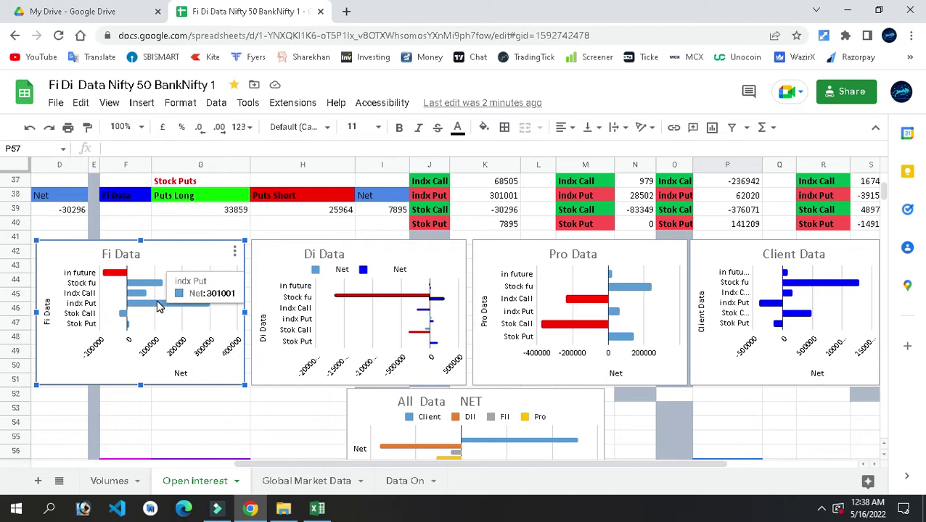
{"action": "mouse_move", "coordinate": [122, 276]}
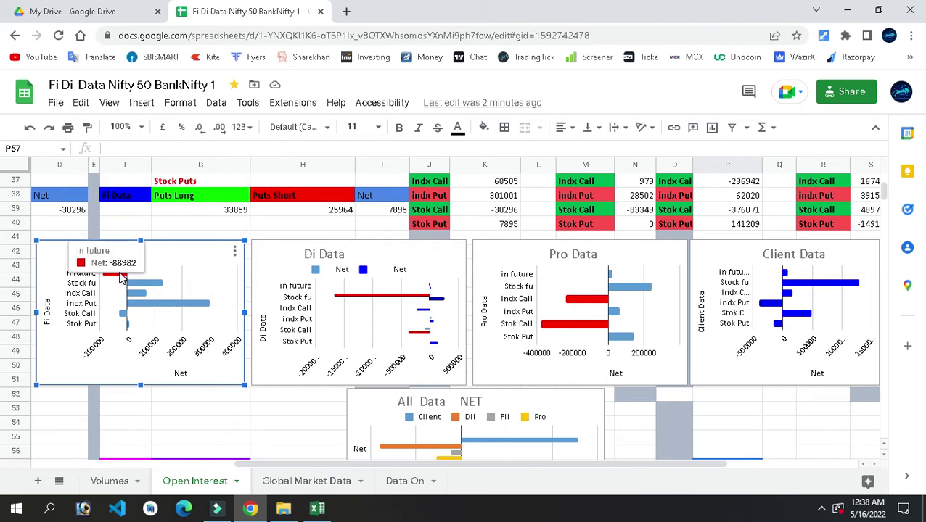
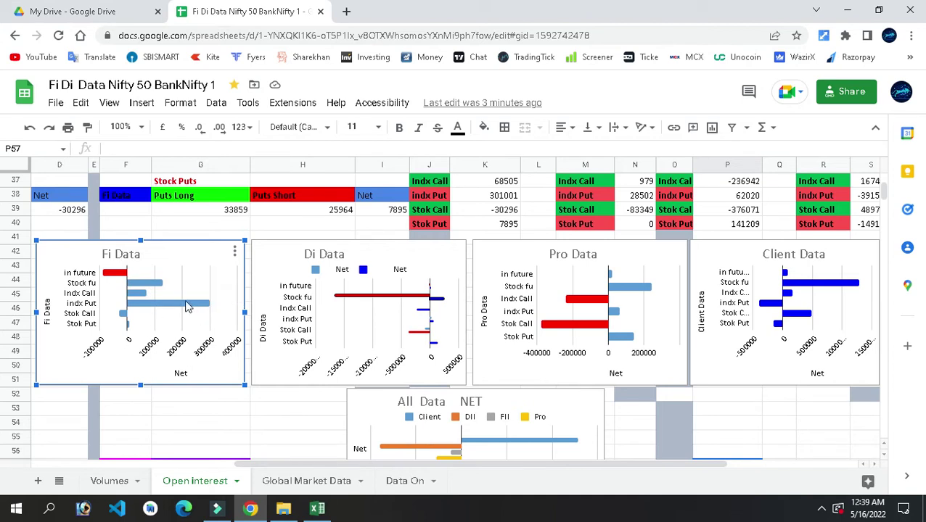
{"action": "mouse_move", "coordinate": [120, 320]}
- Compare the individual bars of the Pro Data, Di Data and Client Data charts, and view the All Data NET chart below
{"action": "left_click", "coordinate": [639, 288]}
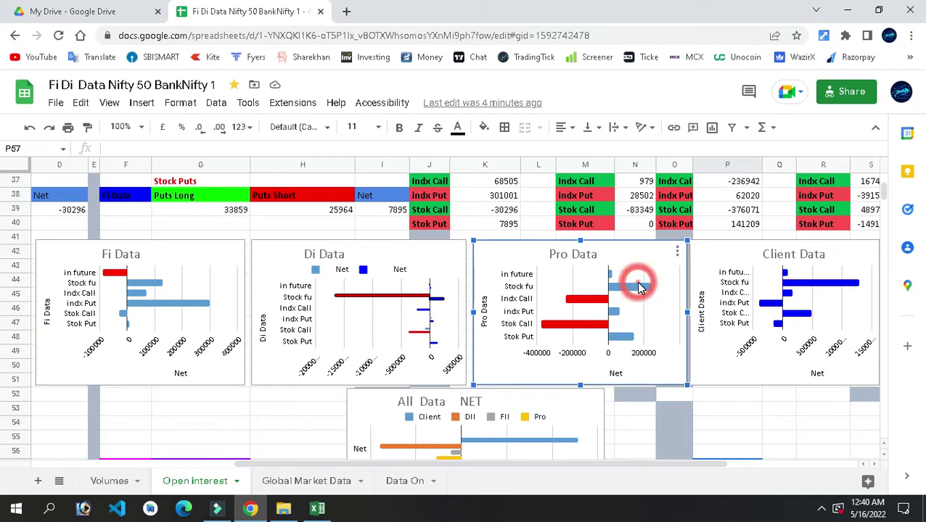
{"action": "left_click", "coordinate": [401, 301]}
{"action": "mouse_move", "coordinate": [388, 302]}
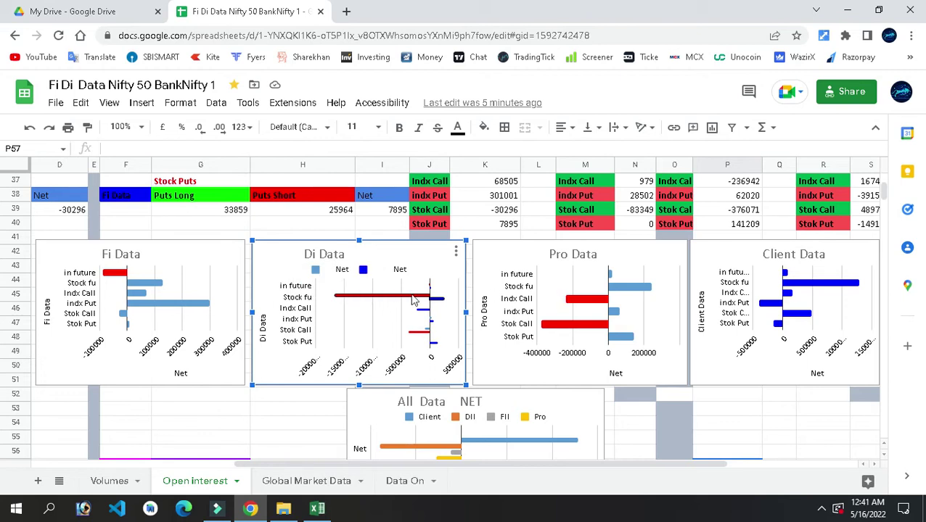
{"action": "left_click", "coordinate": [590, 304]}
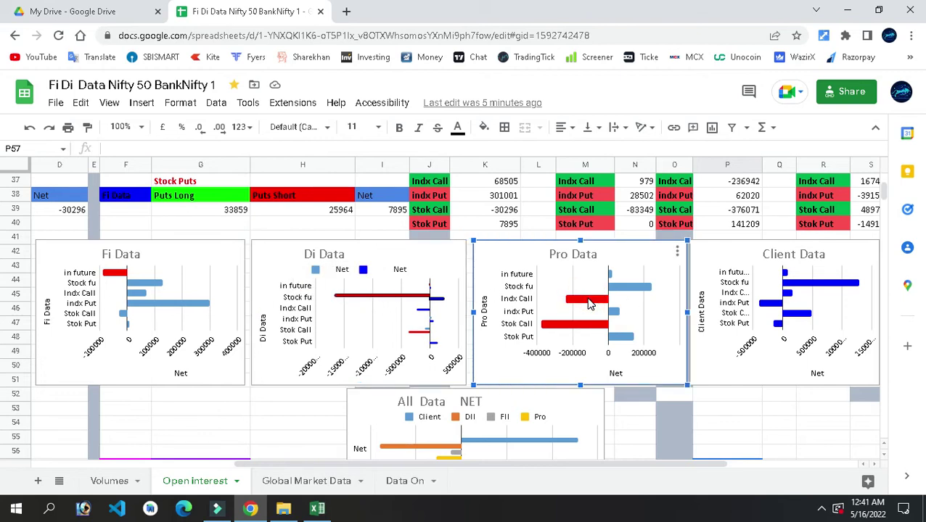
{"action": "mouse_move", "coordinate": [575, 304]}
{"action": "left_click", "coordinate": [820, 287]}
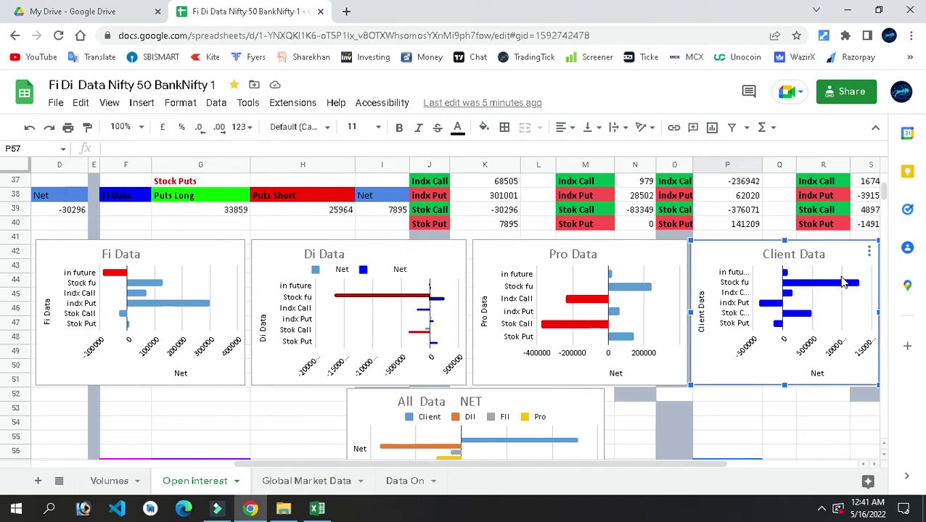
{"action": "mouse_move", "coordinate": [826, 289]}
{"action": "mouse_move", "coordinate": [790, 288]}
{"action": "mouse_move", "coordinate": [798, 317]}
{"action": "mouse_move", "coordinate": [774, 304]}
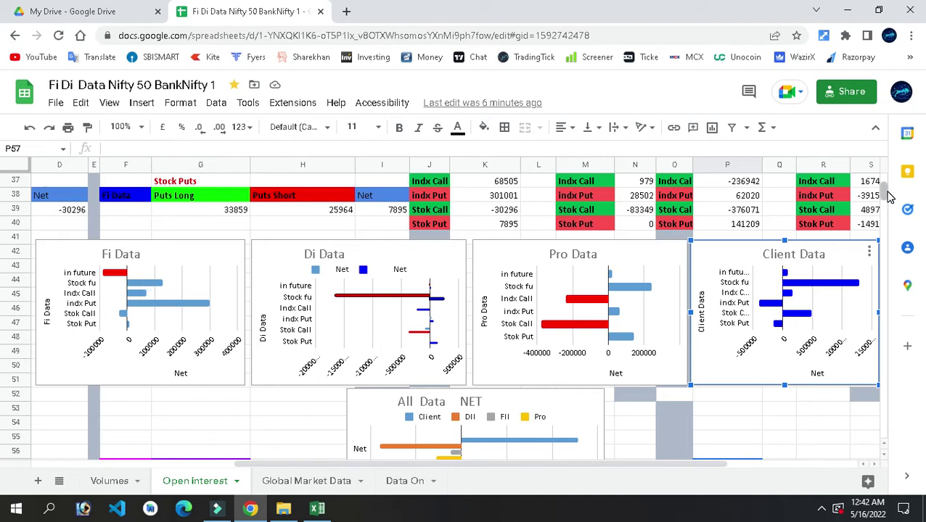
{"action": "scroll", "coordinate": [889, 197], "scroll_direction": "down", "scroll_amount": 3}
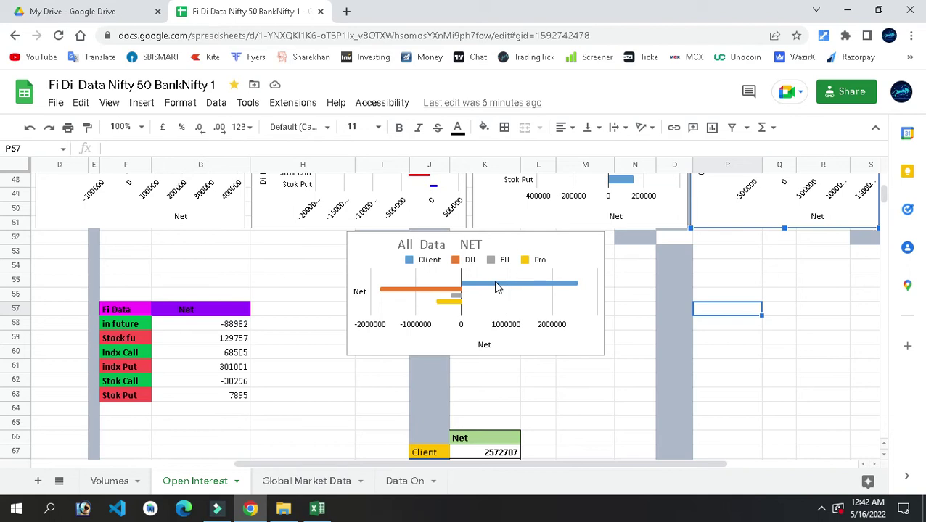
- Read the DII and Client bars of the All Data NET chart, and return to the four participant net charts
{"action": "left_click", "coordinate": [399, 293]}
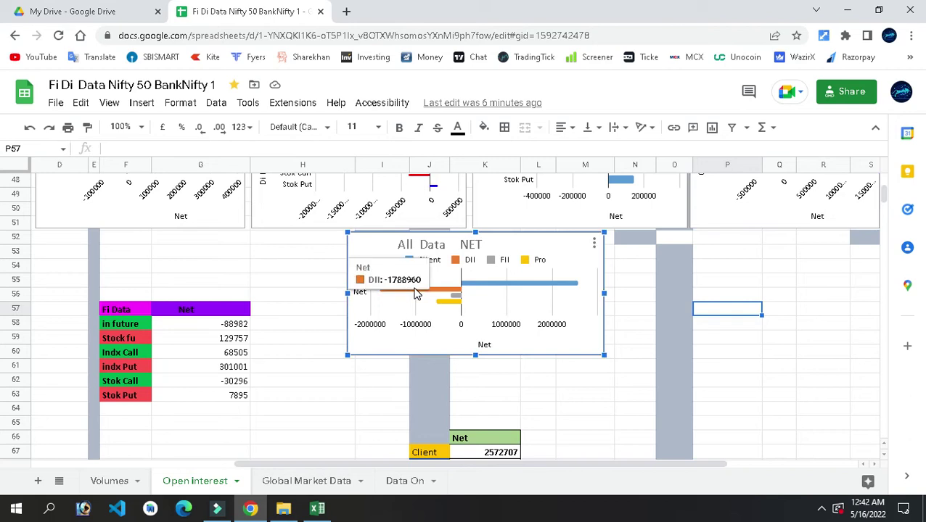
{"action": "mouse_move", "coordinate": [387, 294]}
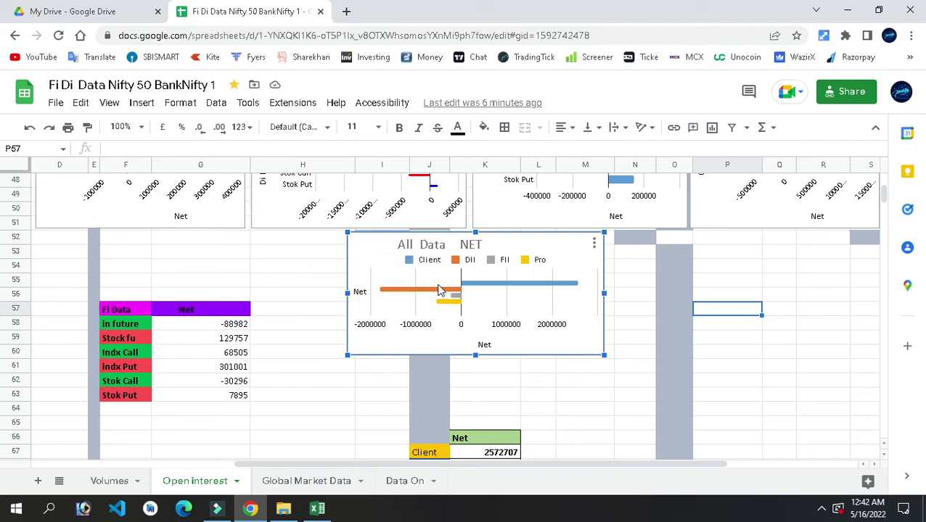
{"action": "mouse_move", "coordinate": [509, 285]}
{"action": "mouse_move", "coordinate": [447, 292]}
{"action": "scroll", "coordinate": [884, 197], "scroll_direction": "up", "scroll_amount": 5}
{"action": "scroll", "coordinate": [884, 197], "scroll_direction": "down", "scroll_amount": 3}
{"action": "scroll", "coordinate": [883, 197], "scroll_direction": "down", "scroll_amount": 1}
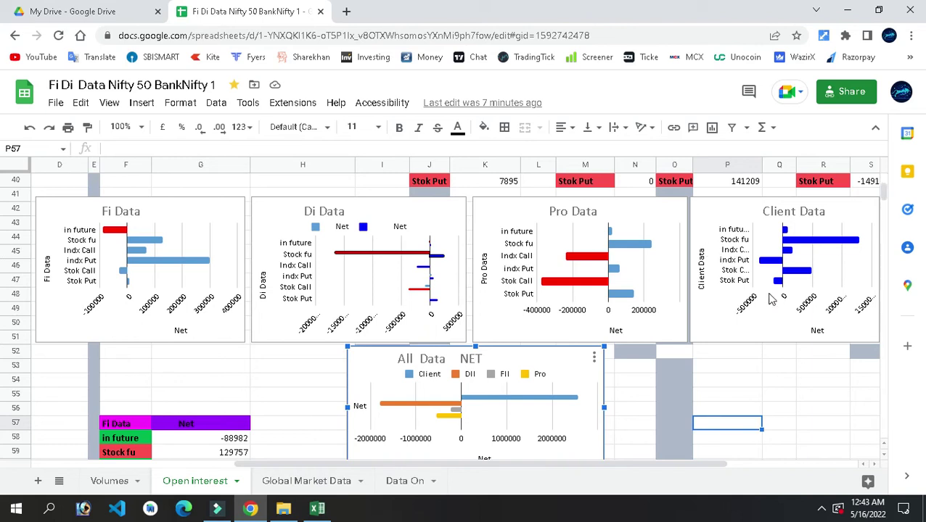
- Capture the Client Data chart area, mark the Stock fu bar and indx Put label in red freehand, and discard the capture
{"action": "key", "text": "super+shift+s"}
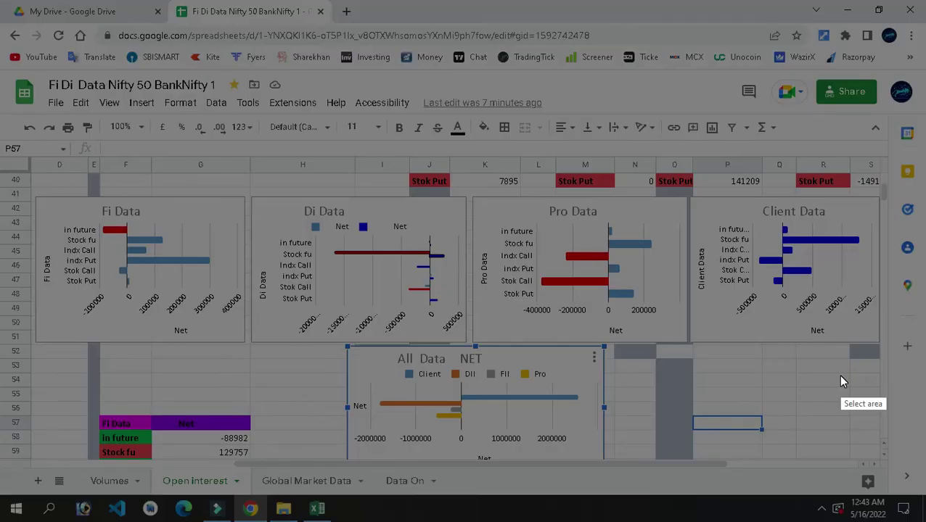
{"action": "mouse_move", "coordinate": [653, 217]}
{"action": "left_mouse_down"}
{"action": "mouse_move", "coordinate": [861, 415]}
{"action": "mouse_move", "coordinate": [894, 396]}
{"action": "mouse_move", "coordinate": [920, 331]}
{"action": "left_mouse_up"}
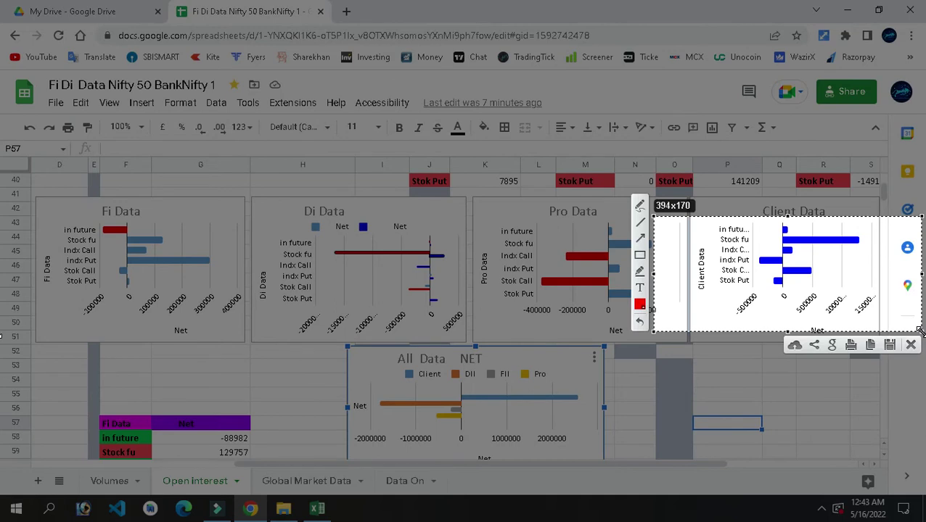
{"action": "left_click", "coordinate": [639, 207]}
{"action": "mouse_move", "coordinate": [802, 248]}
{"action": "left_mouse_down"}
{"action": "mouse_move", "coordinate": [882, 239]}
{"action": "mouse_move", "coordinate": [787, 232]}
{"action": "left_mouse_up"}
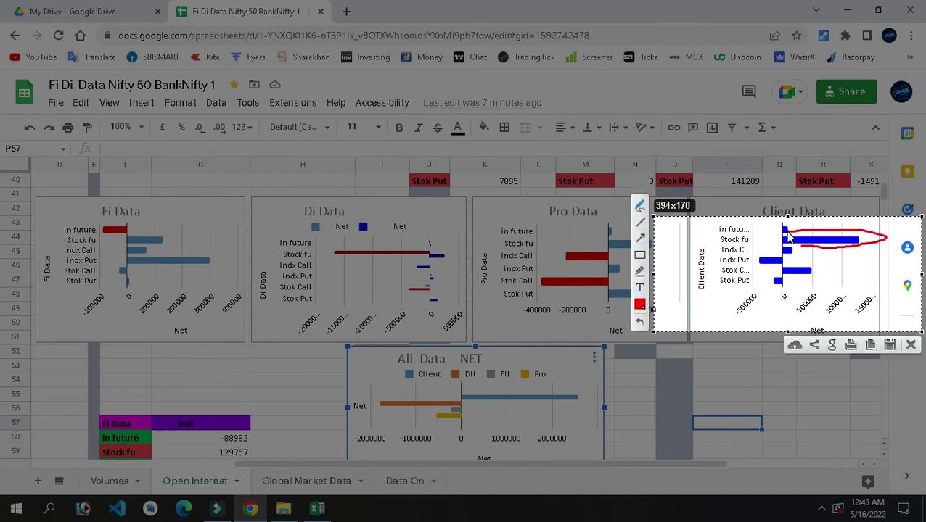
{"action": "mouse_move", "coordinate": [705, 261]}
{"action": "left_mouse_down"}
{"action": "mouse_move", "coordinate": [754, 259]}
{"action": "mouse_move", "coordinate": [747, 271]}
{"action": "mouse_move", "coordinate": [722, 262]}
{"action": "left_mouse_up"}
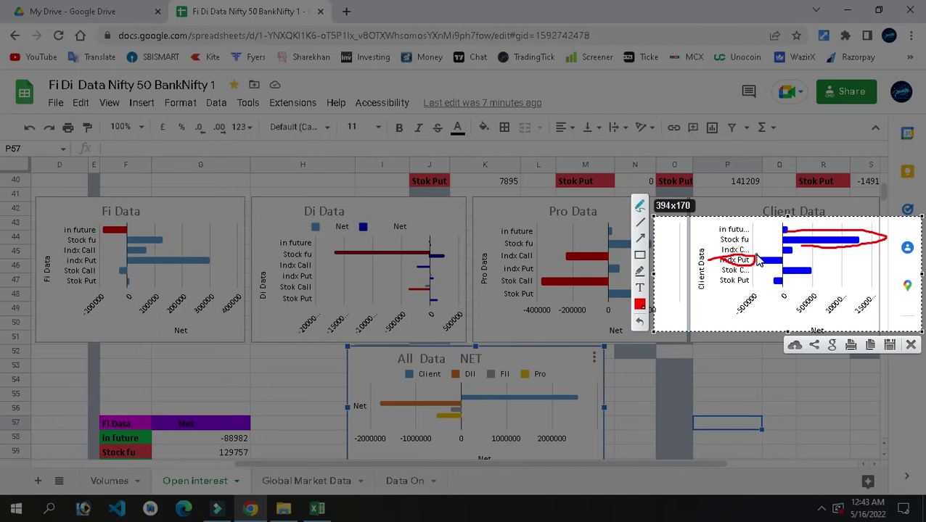
{"action": "mouse_move", "coordinate": [729, 259]}
{"action": "left_mouse_down"}
{"action": "mouse_move", "coordinate": [762, 268]}
{"action": "mouse_move", "coordinate": [790, 211]}
{"action": "left_mouse_up"}
{"action": "left_click", "coordinate": [911, 346]}
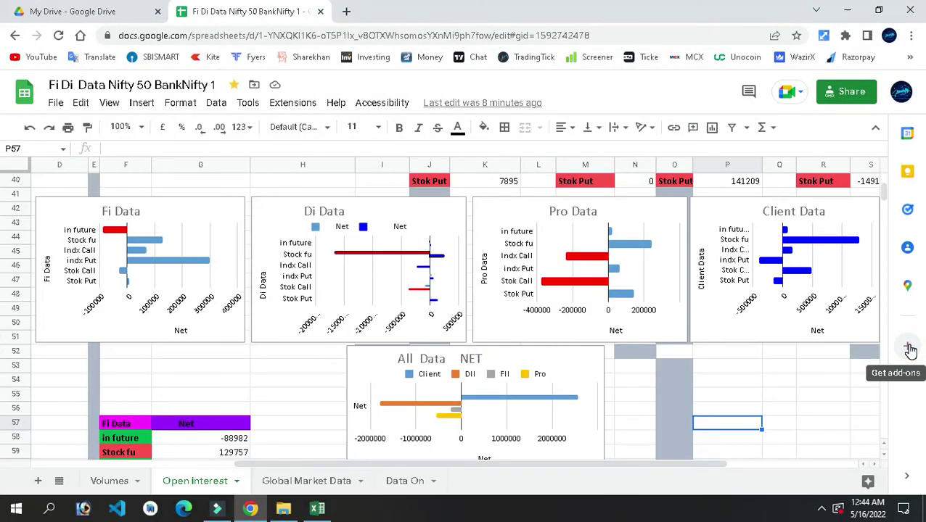
- Review the Data On tables and the Global Market Data chart, and return to the Data On sheet
{"action": "left_click", "coordinate": [412, 486]}
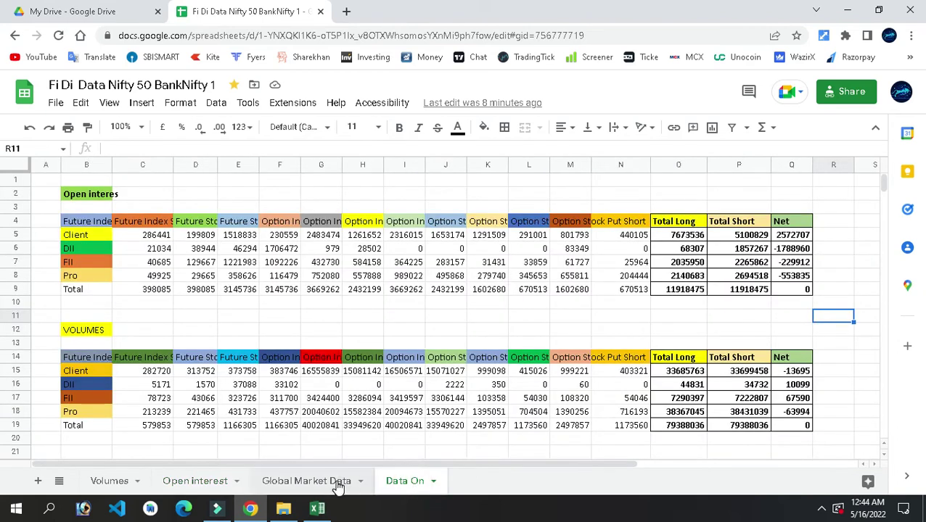
{"action": "left_click", "coordinate": [338, 487]}
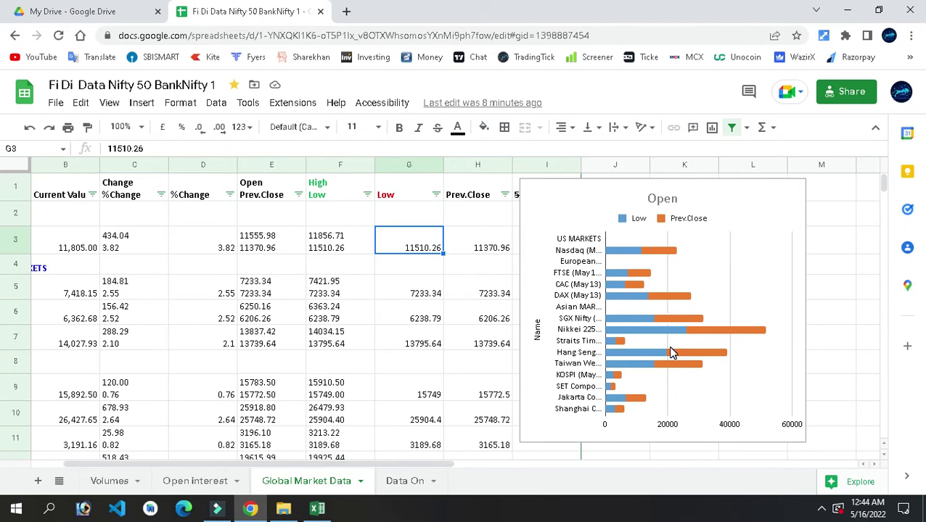
{"action": "left_click", "coordinate": [418, 482]}
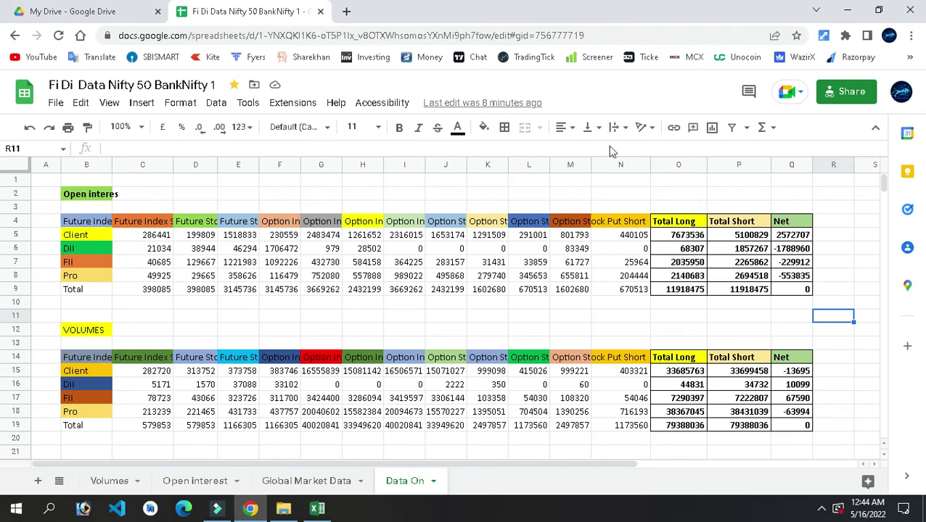
- Close fao_participant_oi_13052022 in Excel without saving, close the Downloads folder, and return to the Data On sheet in Chrome
{"action": "left_click", "coordinate": [850, 14]}
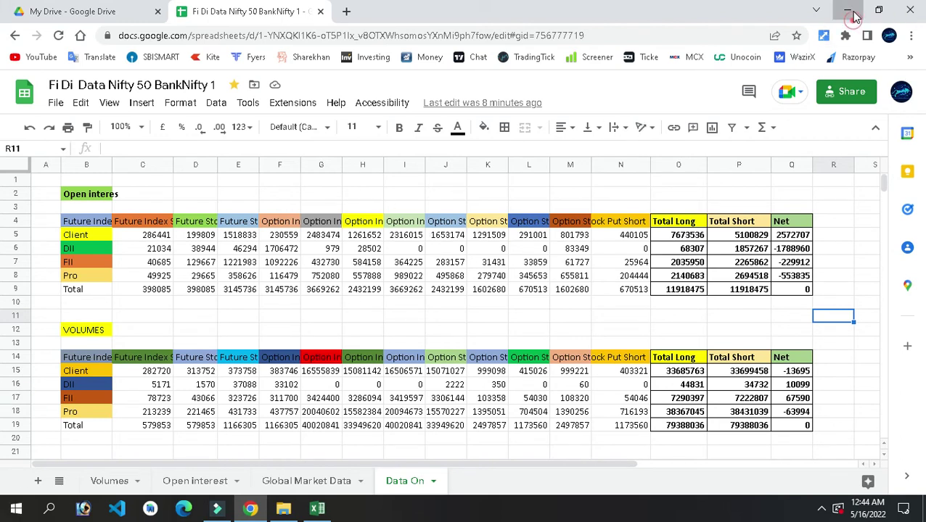
{"action": "left_click", "coordinate": [911, 8]}
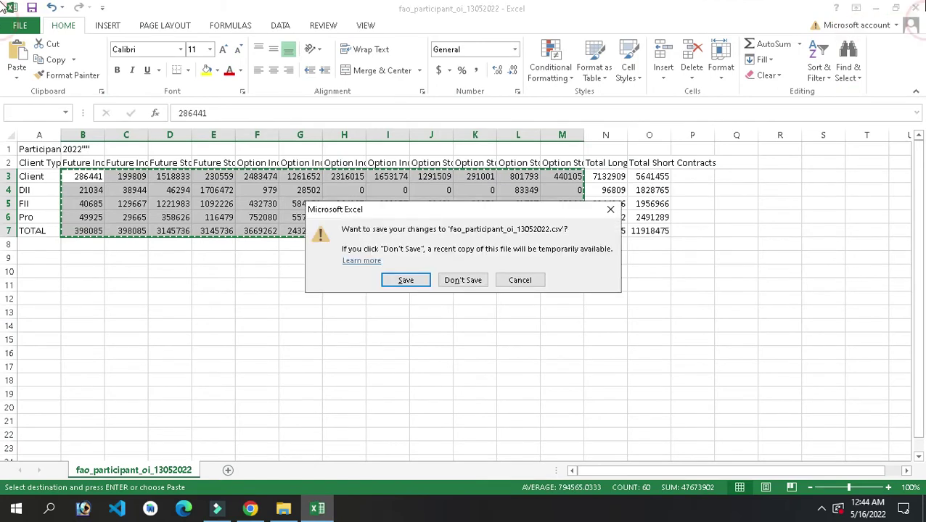
{"action": "left_click", "coordinate": [473, 284]}
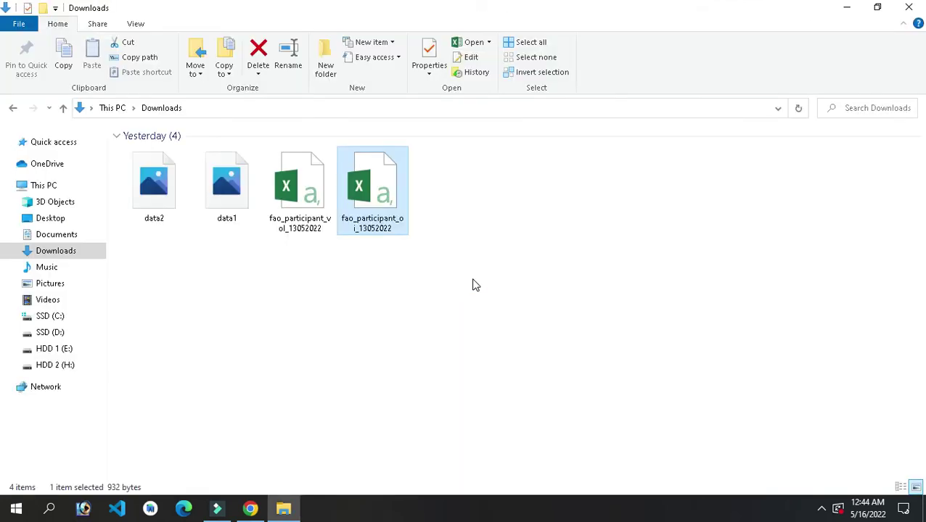
{"action": "left_click", "coordinate": [908, 7]}
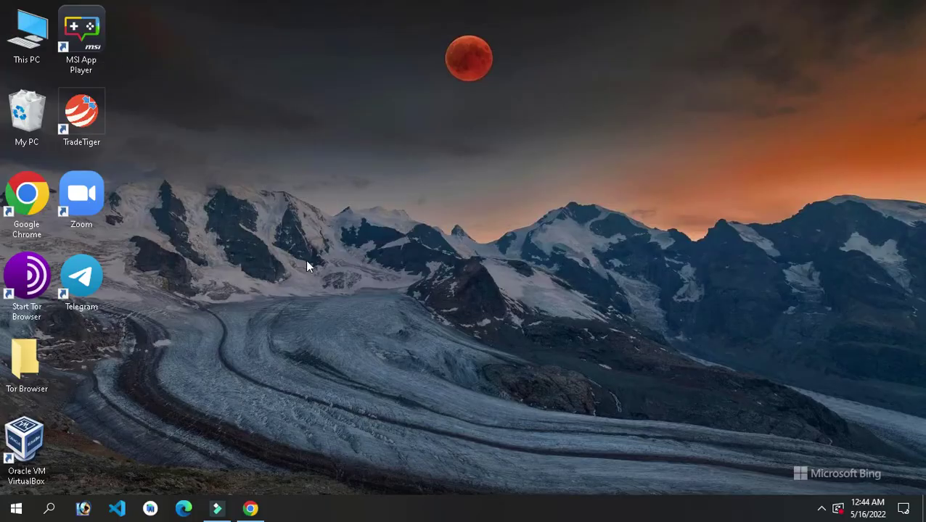
{"action": "left_click", "coordinate": [249, 508]}
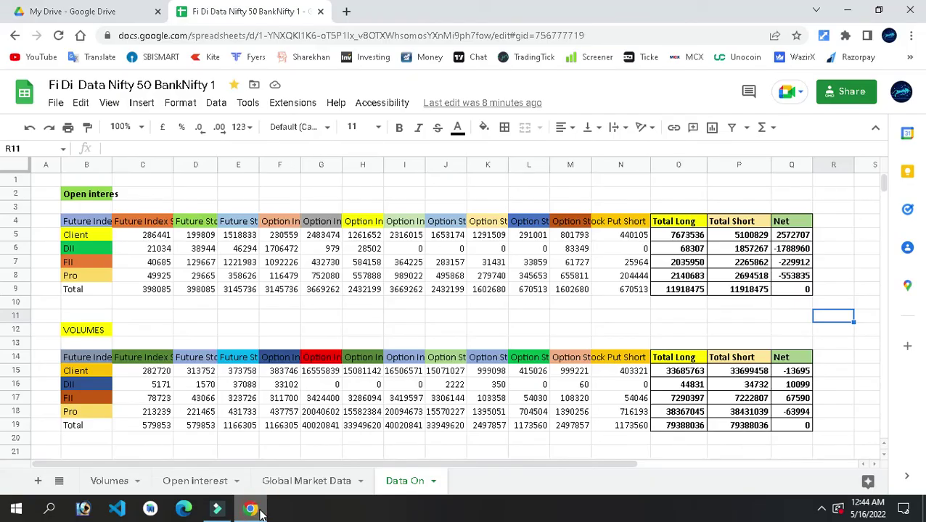
- Open the Option Seller site in a new browser tab and look through its APK Download links
{"action": "left_click", "coordinate": [348, 11]}
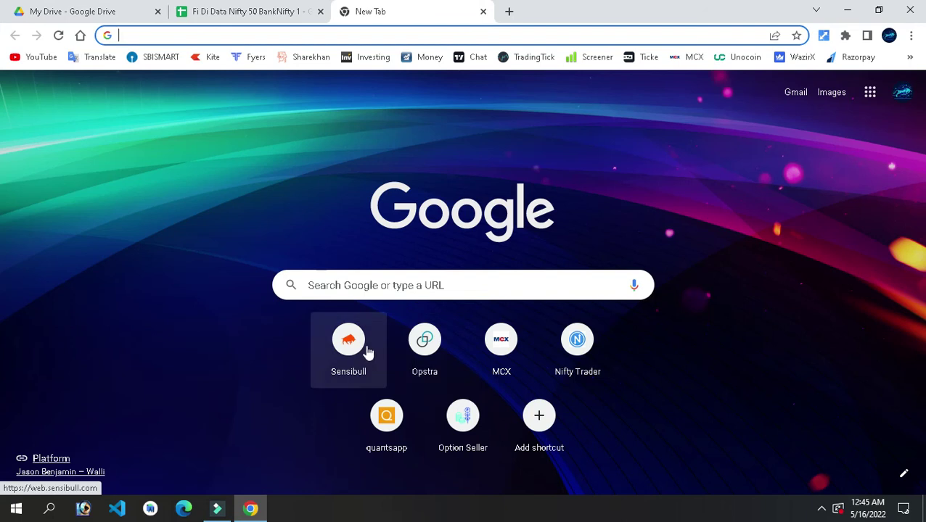
{"action": "left_click", "coordinate": [460, 400]}
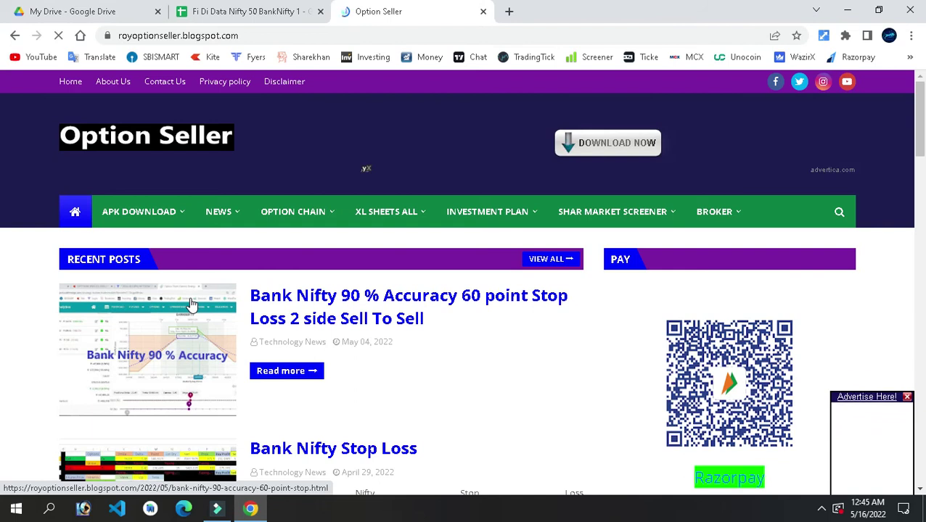
{"action": "mouse_move", "coordinate": [161, 225]}
{"action": "mouse_move", "coordinate": [182, 248]}
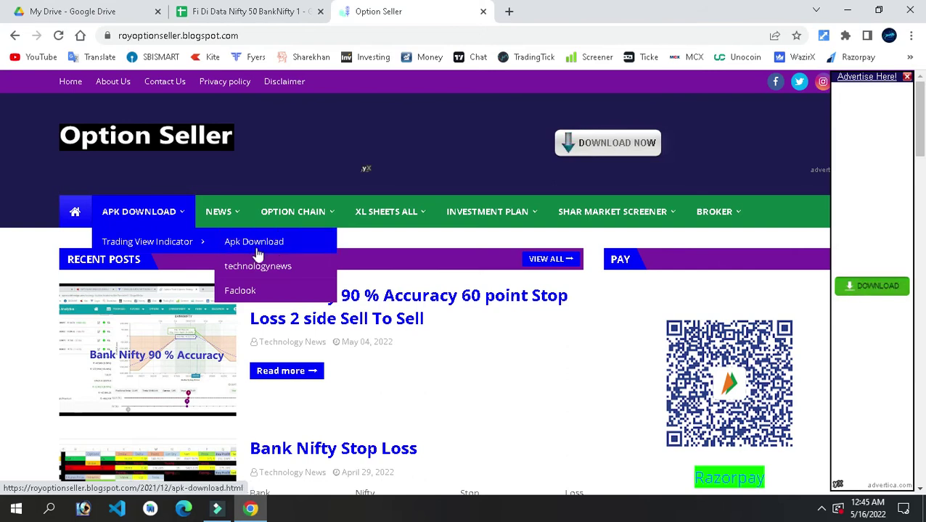
{"action": "right_click", "coordinate": [253, 272]}
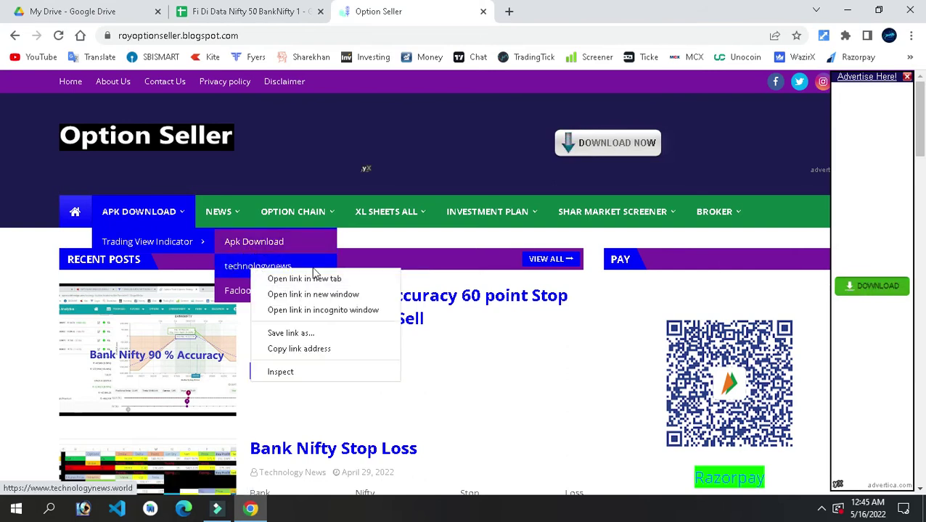
{"action": "left_click", "coordinate": [468, 367]}
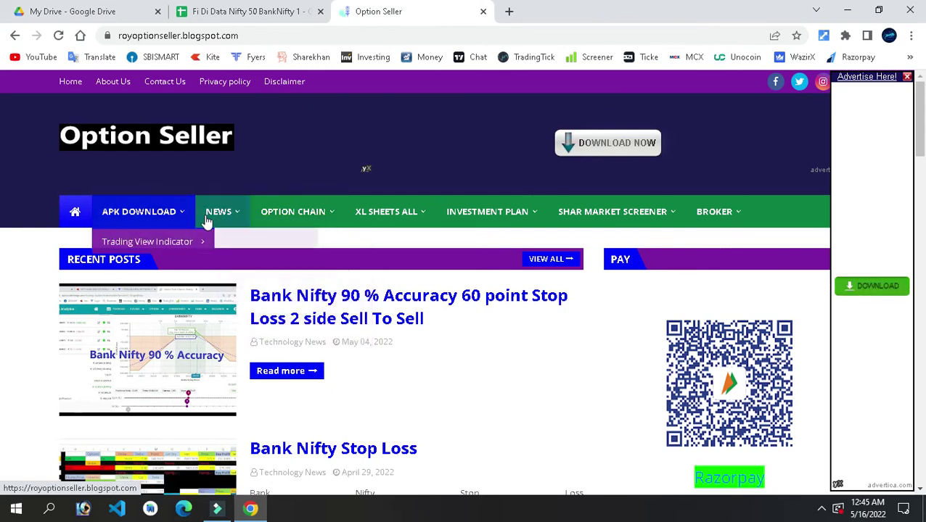
- Look over the Option Chain and XL Sheets All links, and open Investment Plan's Option chat page in a new browser tab
{"action": "mouse_move", "coordinate": [320, 227]}
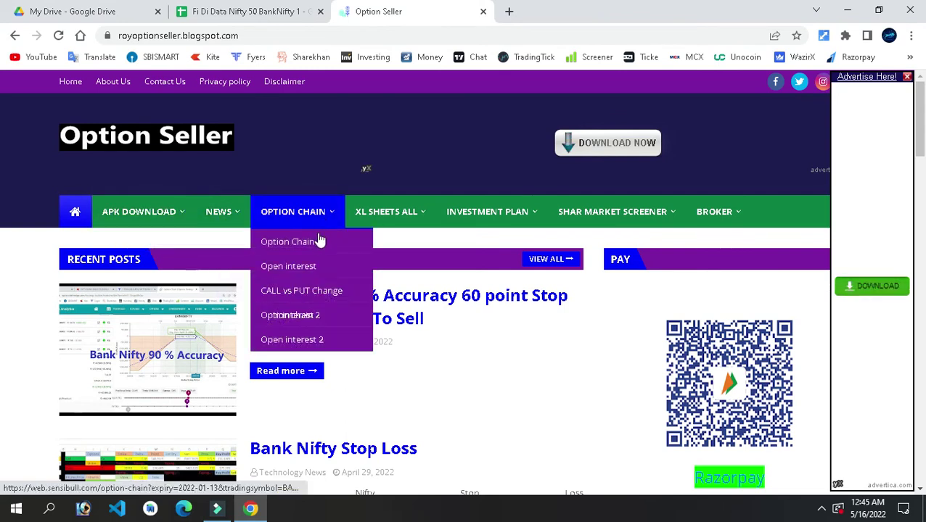
{"action": "mouse_move", "coordinate": [428, 215]}
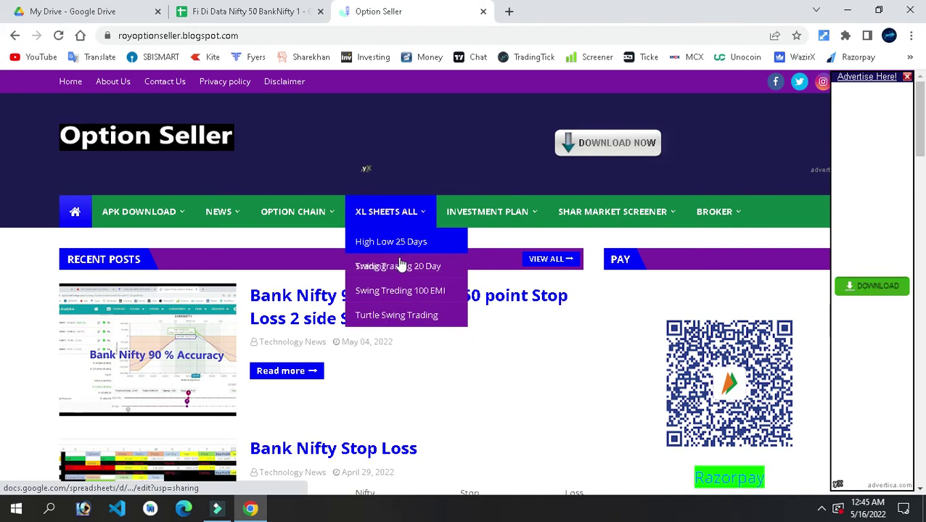
{"action": "mouse_move", "coordinate": [496, 218]}
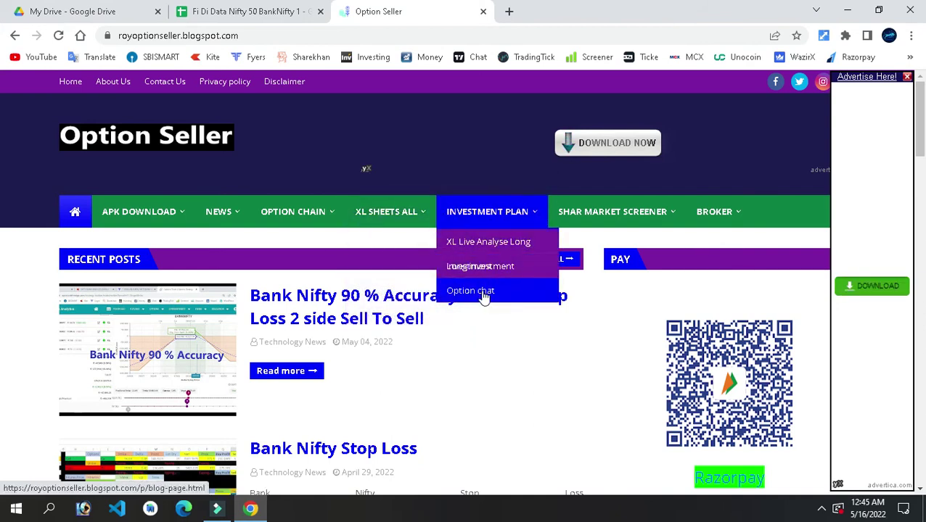
{"action": "right_click", "coordinate": [482, 292]}
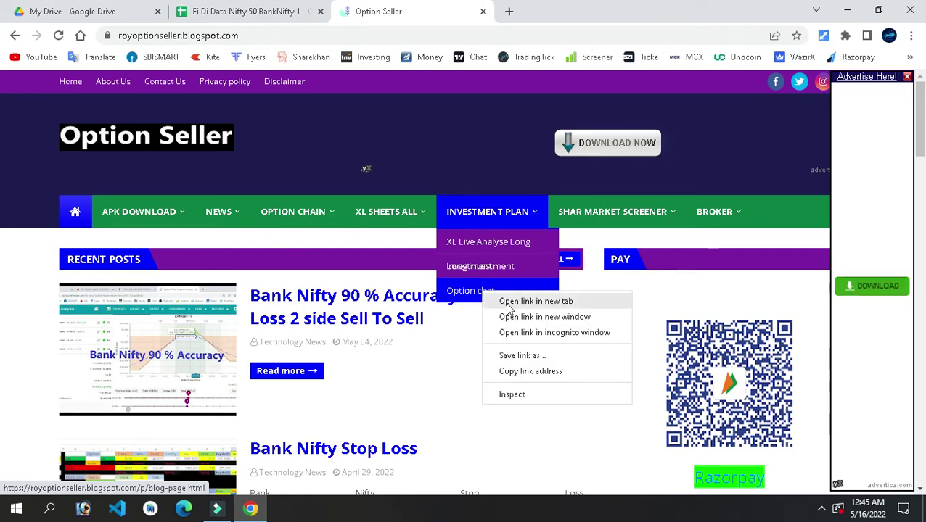
{"action": "left_click", "coordinate": [507, 309]}
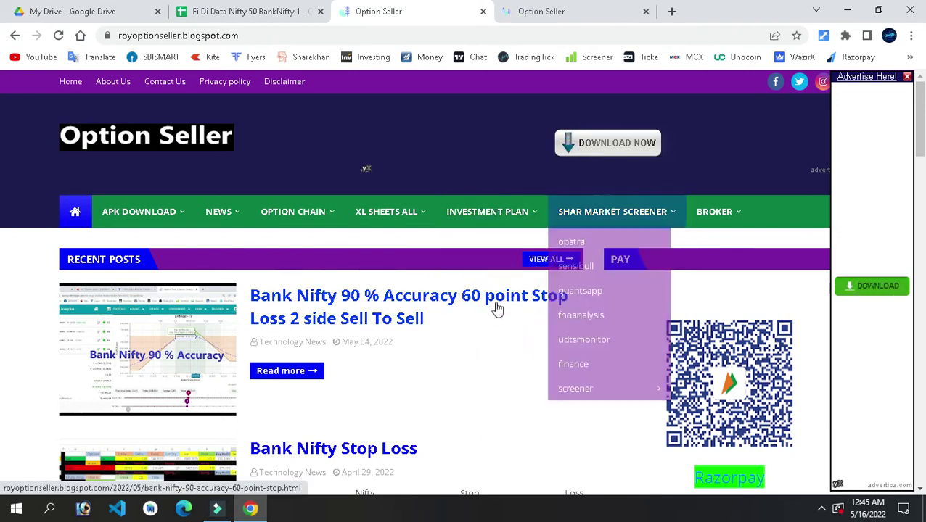
- View the Shar Market Screener and Broker links, and open the Bank Nifty Stop Loss spreadsheet from the Option chat page
{"action": "mouse_move", "coordinate": [601, 222]}
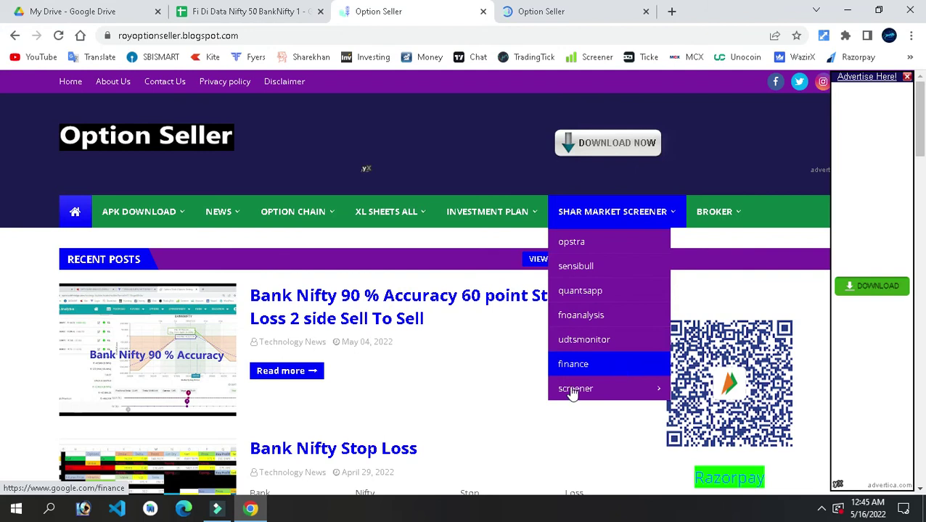
{"action": "mouse_move", "coordinate": [722, 221]}
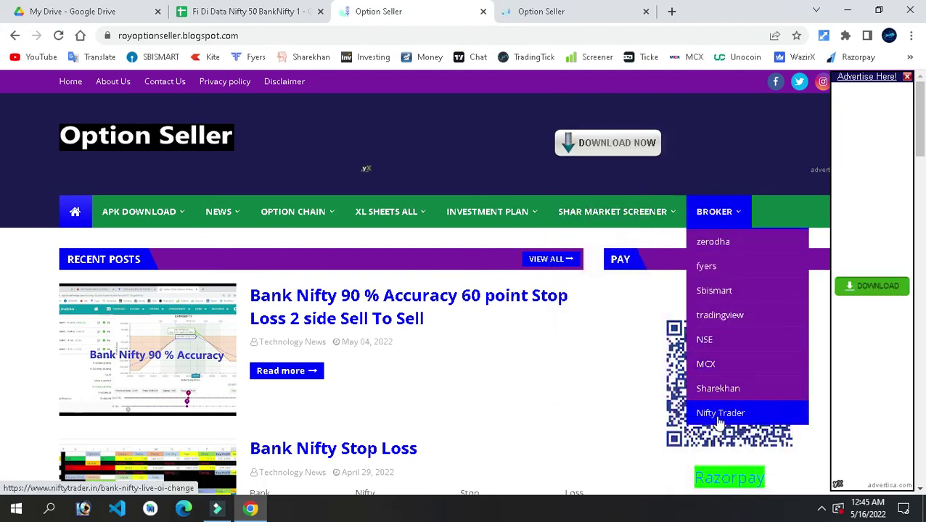
{"action": "left_click", "coordinate": [529, 9]}
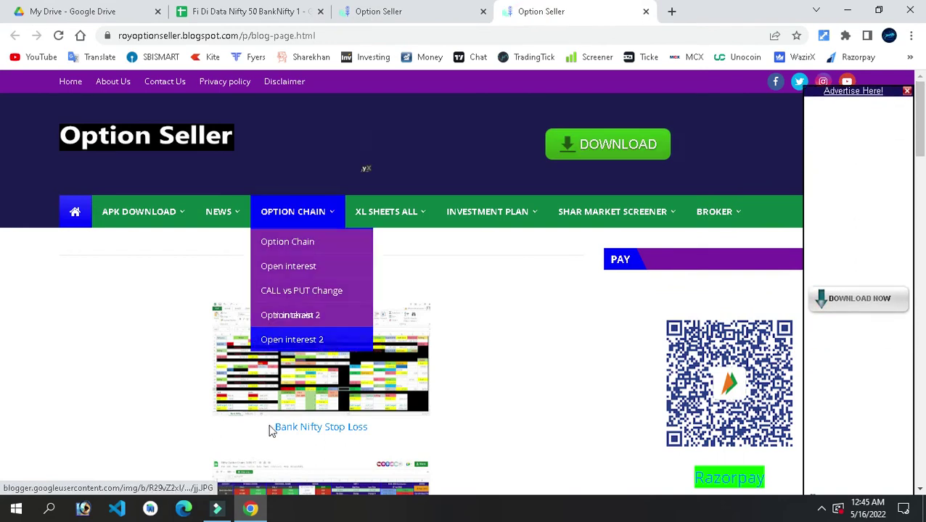
{"action": "left_click", "coordinate": [316, 432]}
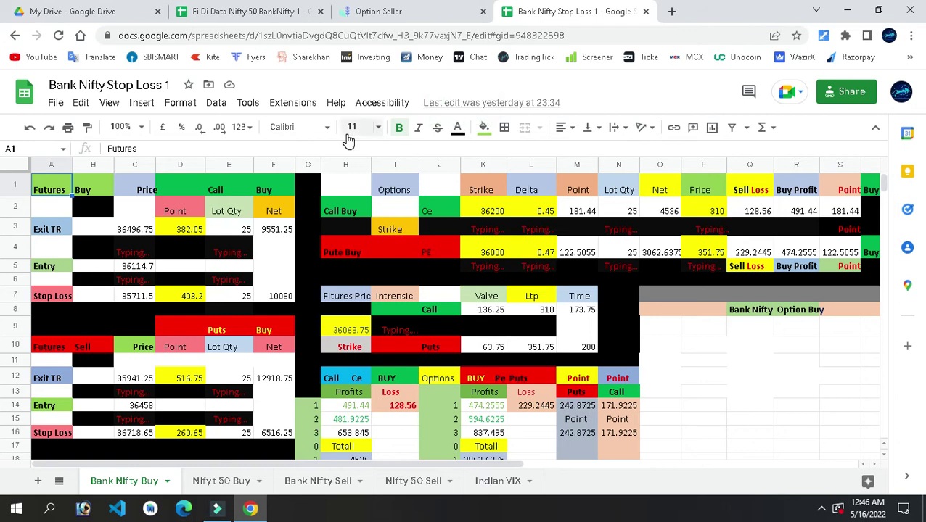
- Revisit the Bank Nifty Stop Loss 1 sheet and the Option Seller site, and show the recent files in Google Drive
{"action": "left_click", "coordinate": [204, 9]}
{"action": "left_click", "coordinate": [90, 7]}
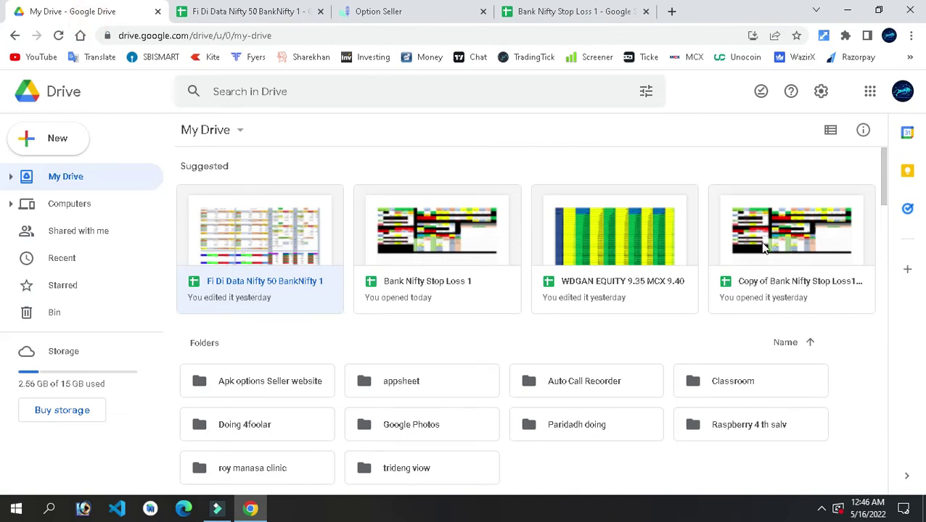
{"action": "left_click", "coordinate": [569, 7]}
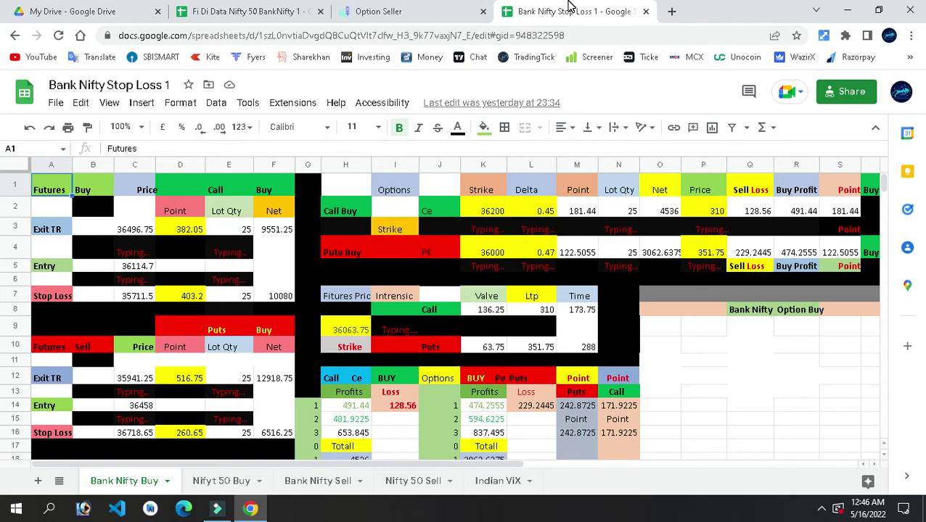
{"action": "left_click", "coordinate": [386, 9]}
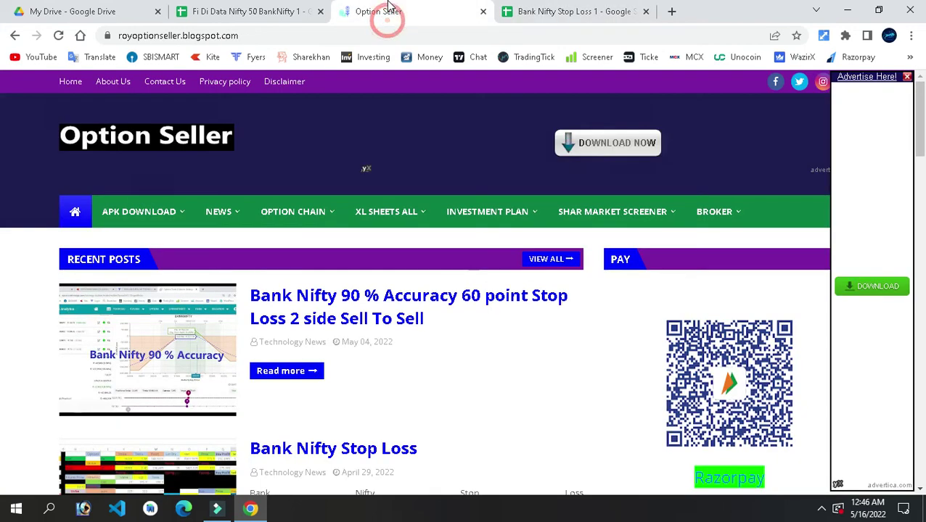
{"action": "left_click", "coordinate": [280, 9]}
{"action": "left_click", "coordinate": [135, 9]}
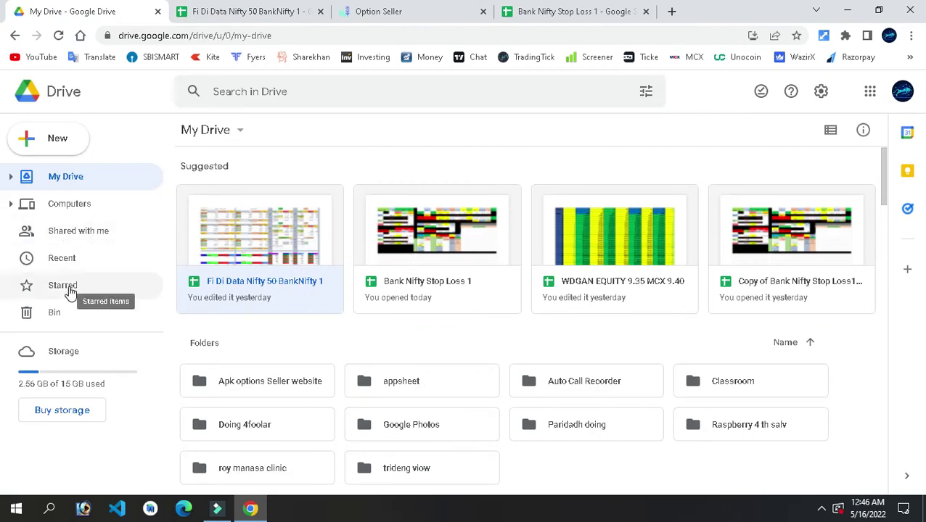
{"action": "left_click", "coordinate": [85, 258]}
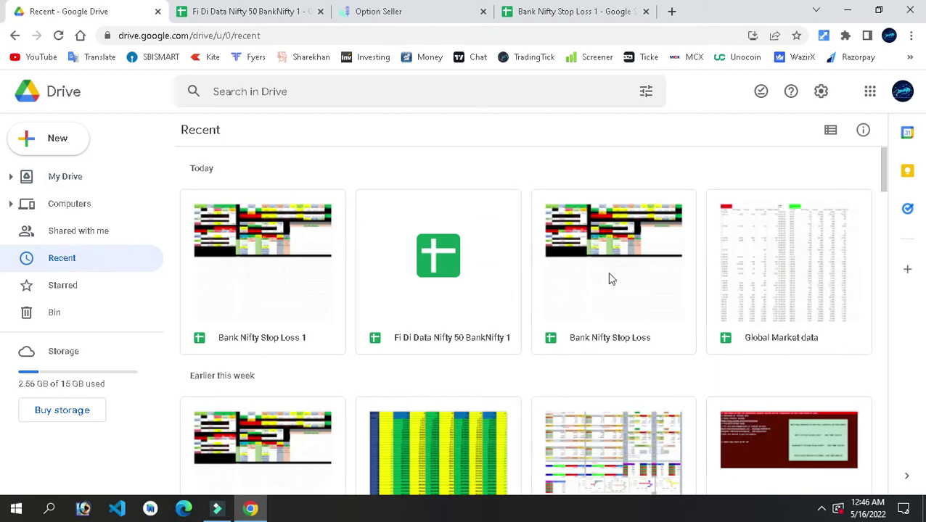
- Open the Global Market data spreadsheet from the recent Drive files and look over its Bank Nifty sheet
{"action": "left_click", "coordinate": [824, 261]}
{"action": "double_click", "coordinate": [824, 261]}
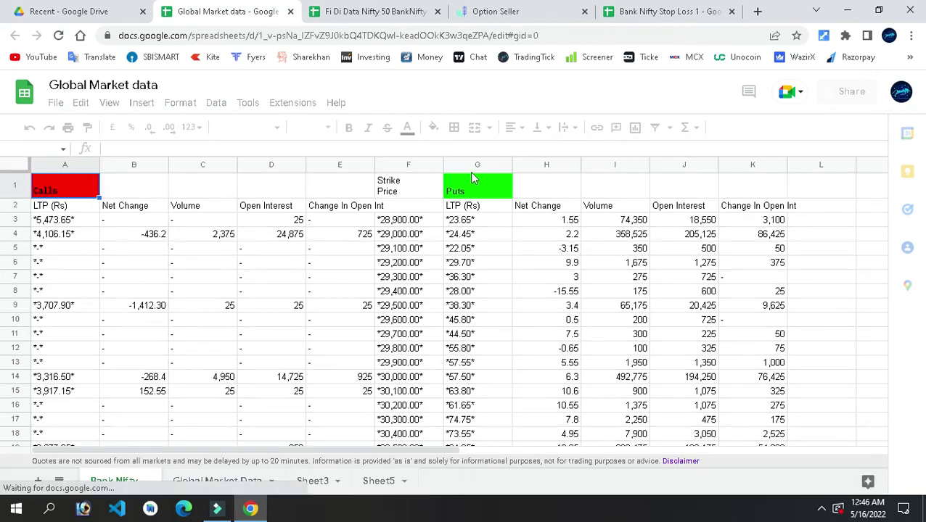
{"action": "left_click", "coordinate": [811, 192]}
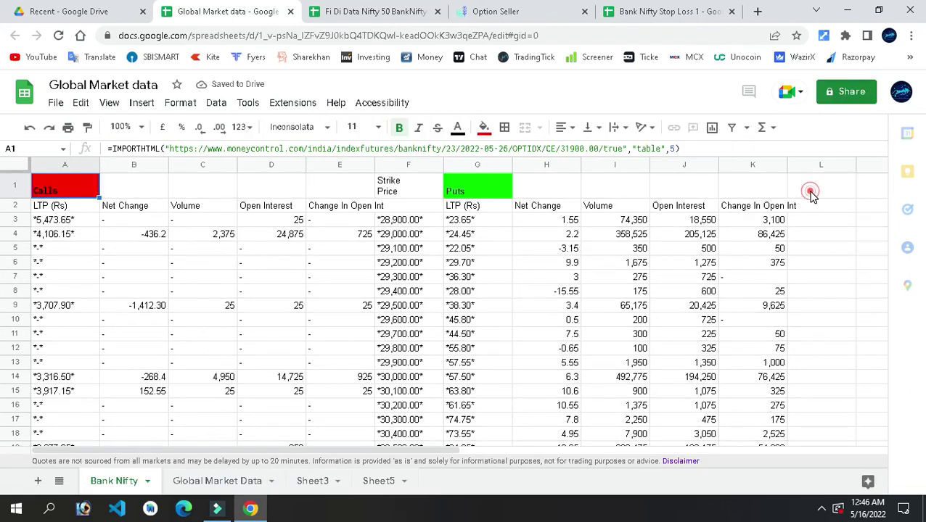
{"action": "left_click", "coordinate": [844, 276]}
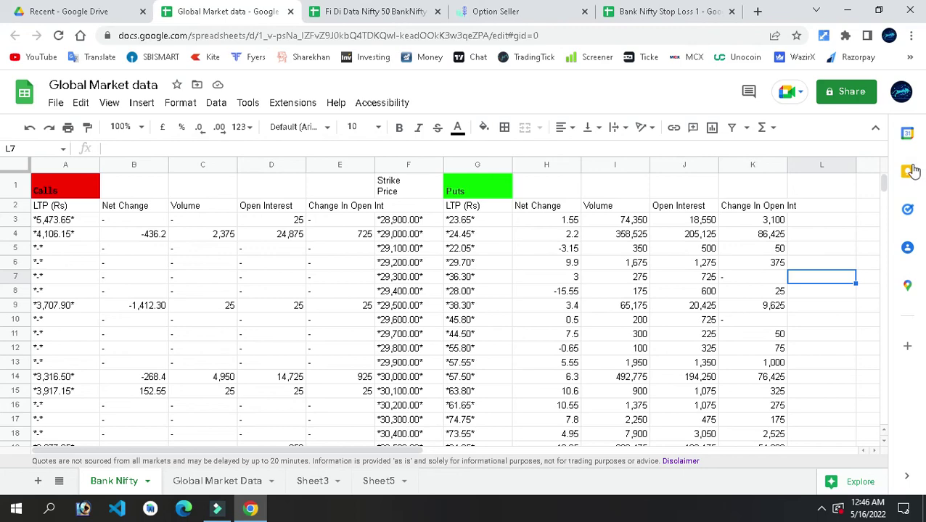
{"action": "mouse_move", "coordinate": [880, 181]}
{"action": "left_mouse_down"}
{"action": "mouse_move", "coordinate": [889, 230]}
{"action": "mouse_move", "coordinate": [885, 174]}
{"action": "left_mouse_up"}
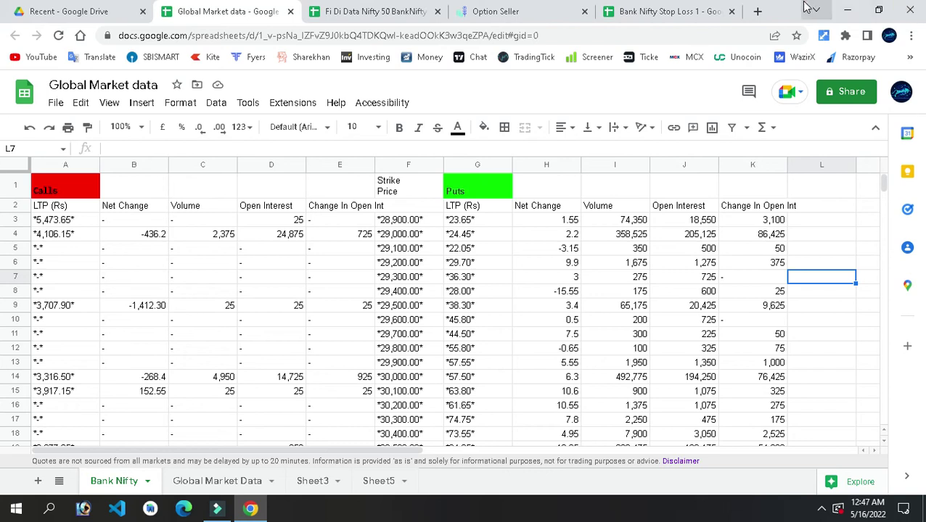
- Close the Option Seller, Fi Di Data Nifty 50 BankNifty 1 and Bank Nifty Stop Loss 1 tabs, and open a new browser tab
{"action": "left_click", "coordinate": [511, 13]}
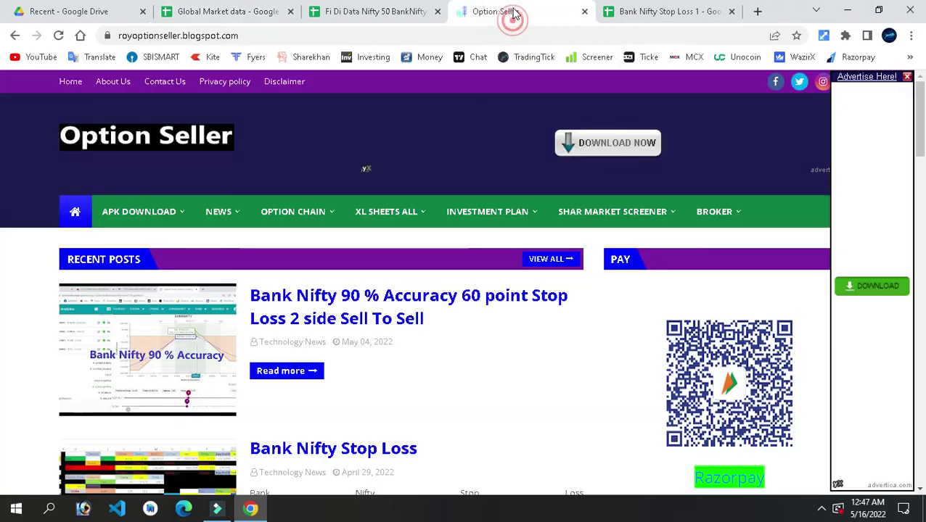
{"action": "left_click", "coordinate": [583, 13]}
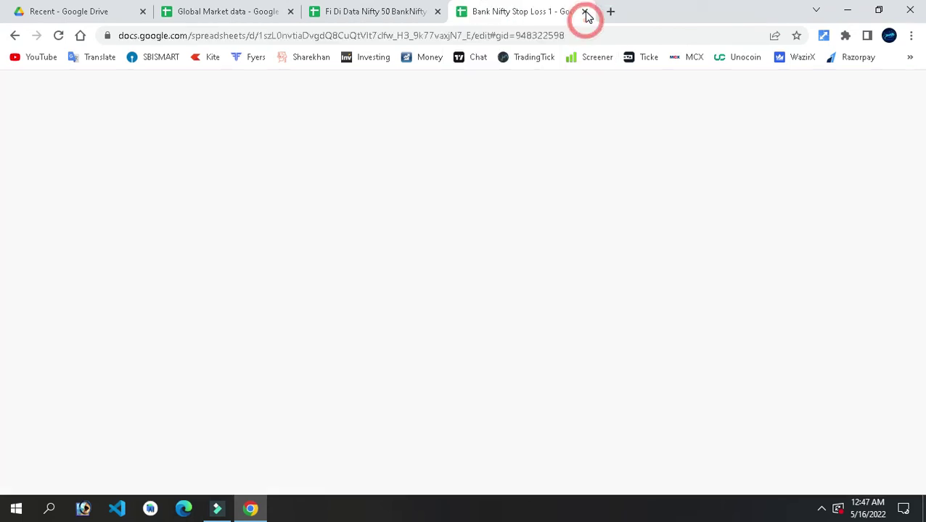
{"action": "left_click", "coordinate": [426, 12]}
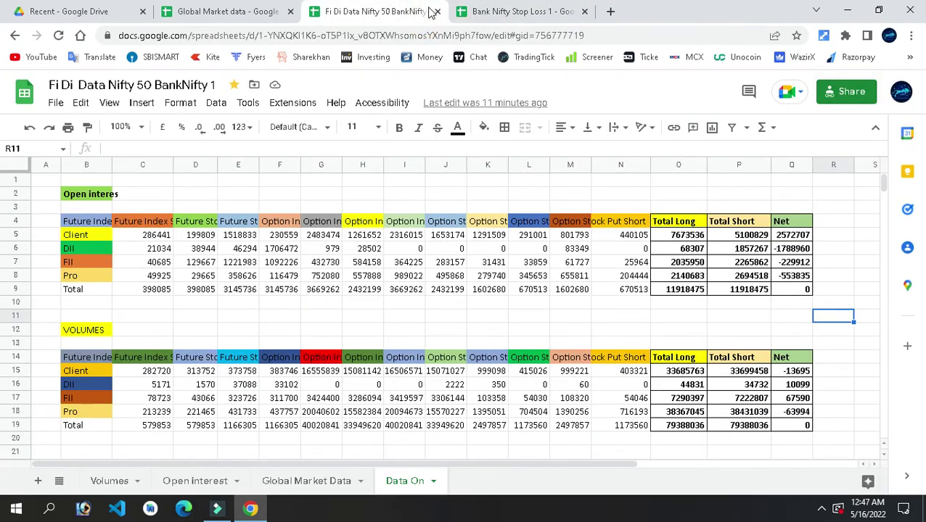
{"action": "left_click", "coordinate": [483, 12]}
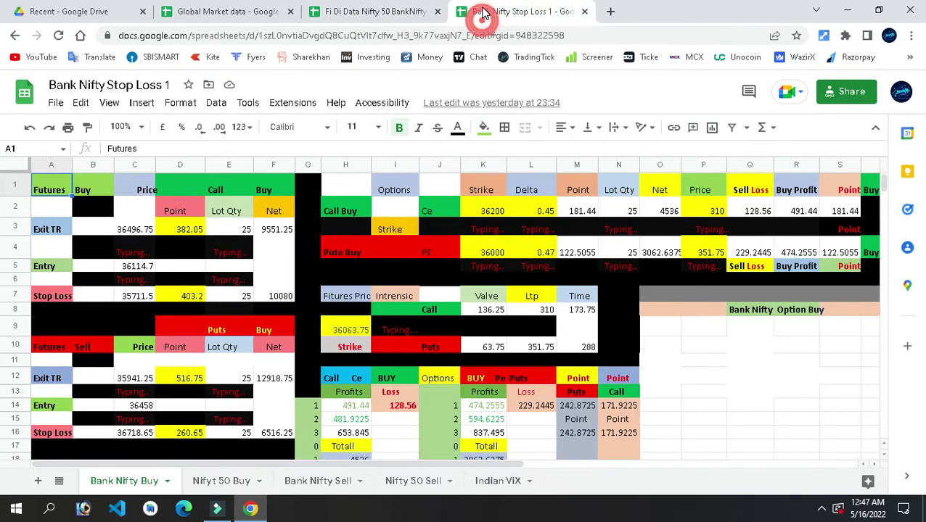
{"action": "left_click", "coordinate": [610, 11]}
{"action": "left_click", "coordinate": [573, 12]}
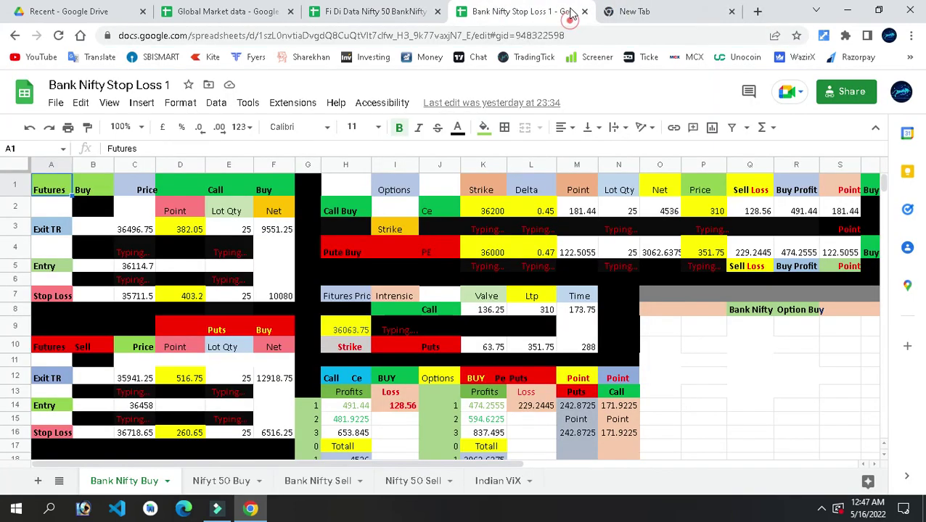
{"action": "left_click", "coordinate": [354, 11]}
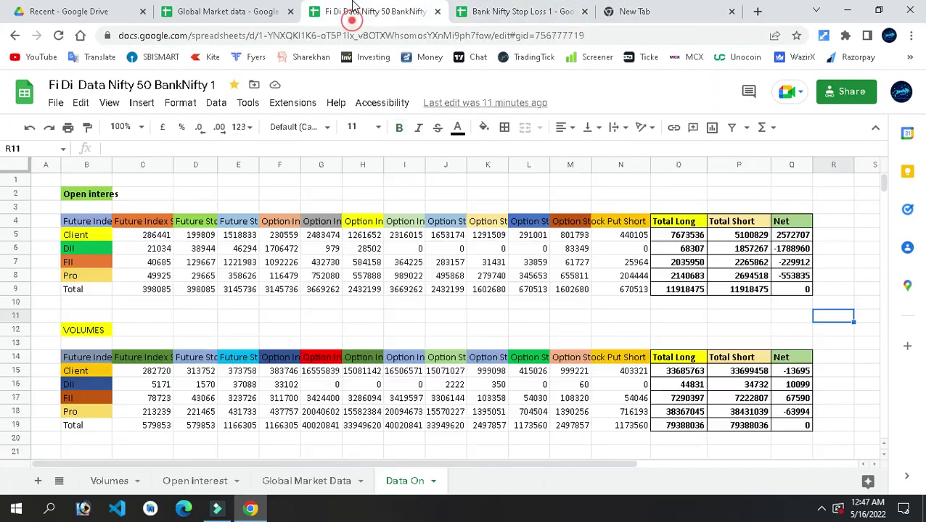
{"action": "left_click", "coordinate": [438, 11]}
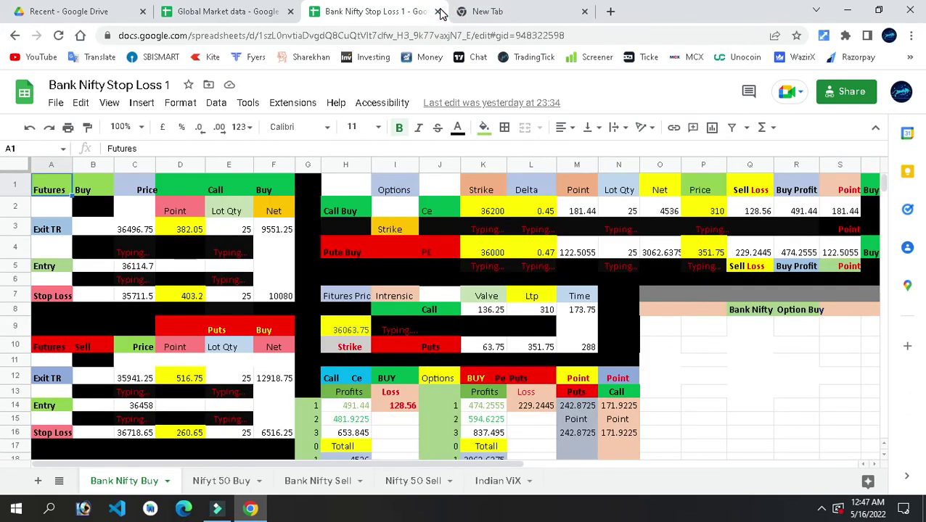
{"action": "left_click", "coordinate": [438, 11]}
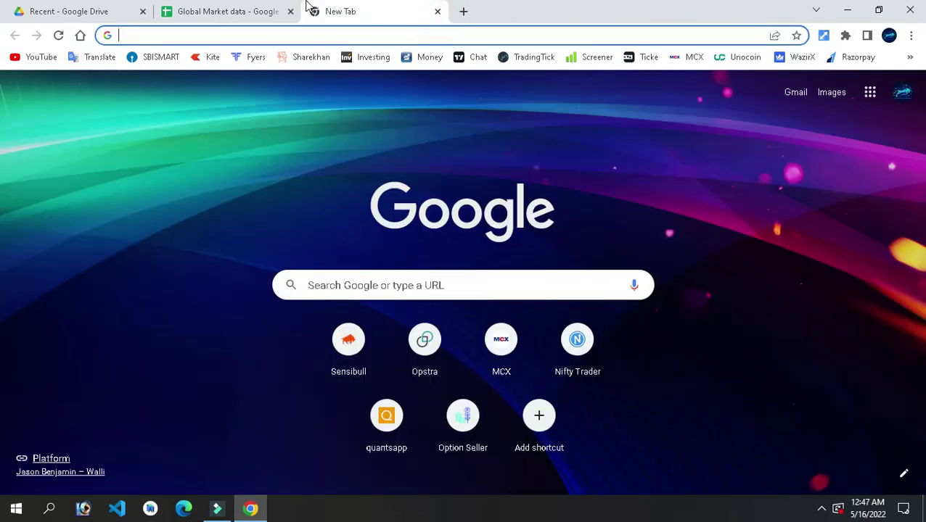
- Load the Option Seller site in the new browser tab and close the Global Market data and Google Drive tabs
{"action": "left_click", "coordinate": [222, 10]}
{"action": "left_click", "coordinate": [358, 7]}
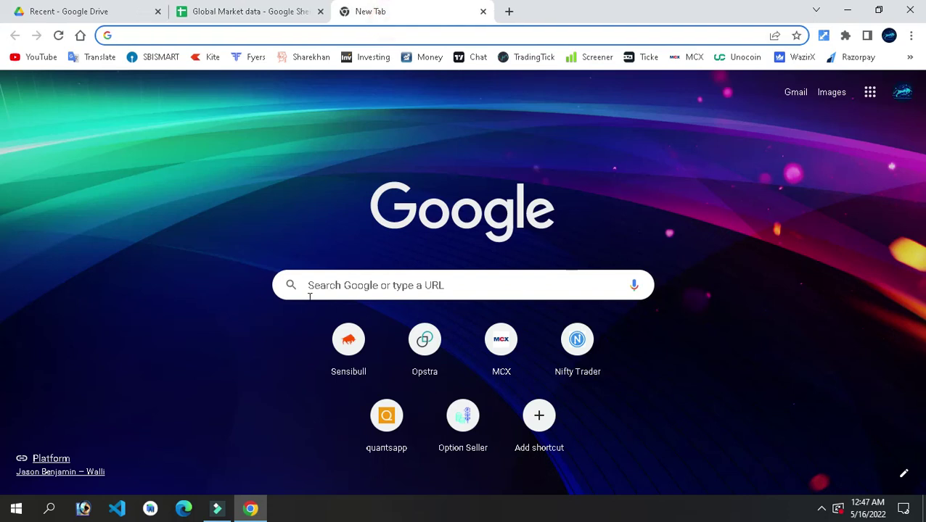
{"action": "left_click", "coordinate": [478, 399]}
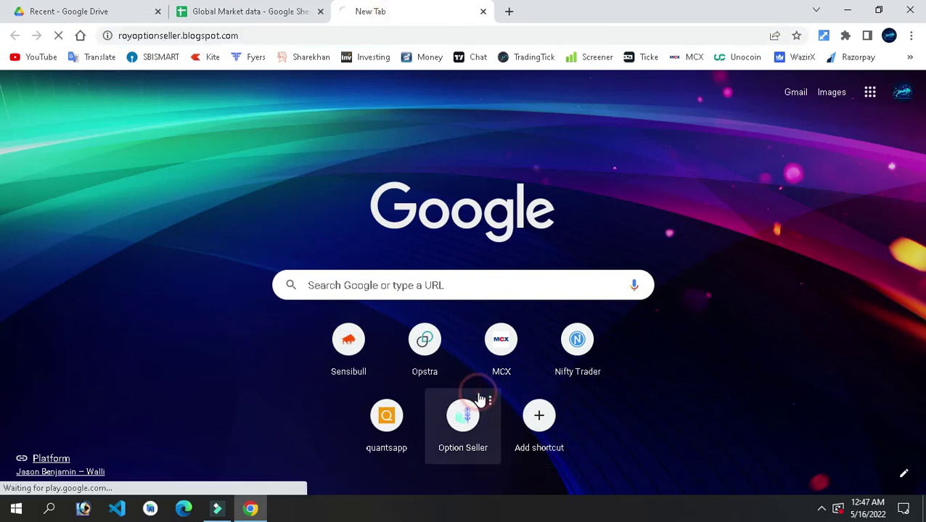
{"action": "left_click", "coordinate": [320, 12]}
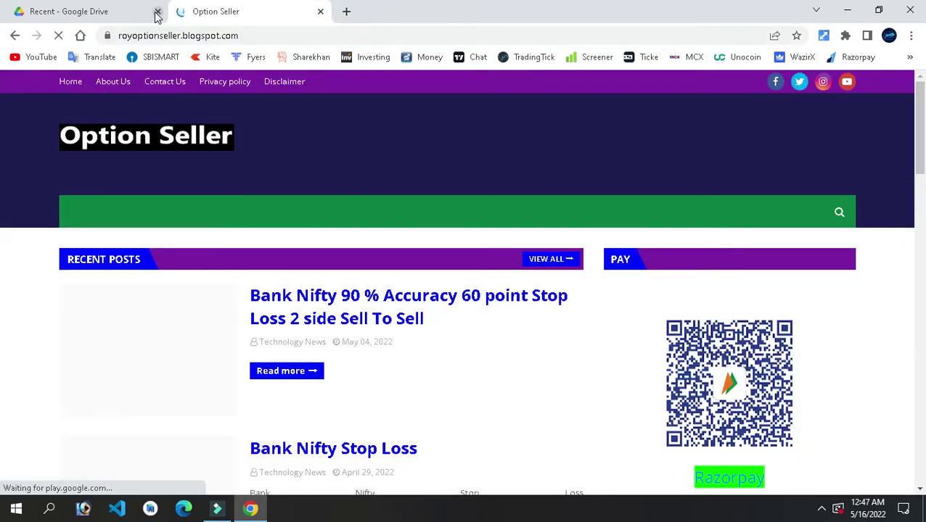
{"action": "left_click", "coordinate": [157, 11]}
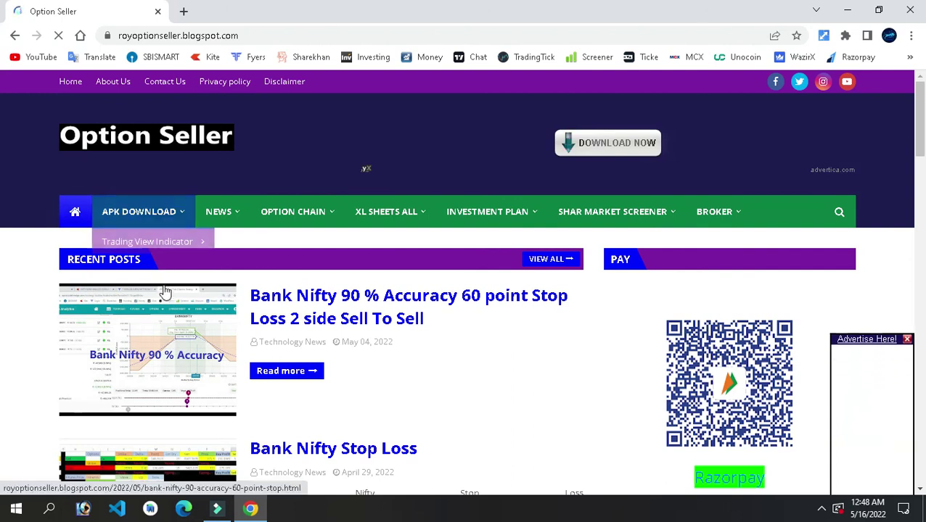
- Look through the posts on the Option Seller home page and on the second page of older posts
{"action": "scroll", "coordinate": [2, 159], "scroll_direction": "down", "scroll_amount": 1}
{"action": "scroll", "coordinate": [2, 217], "scroll_direction": "down", "scroll_amount": 13}
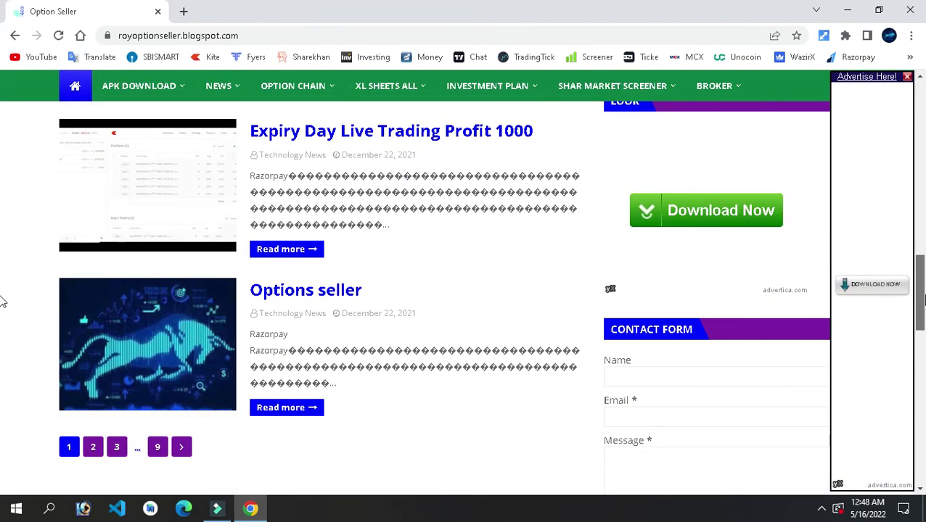
{"action": "left_click", "coordinate": [182, 450]}
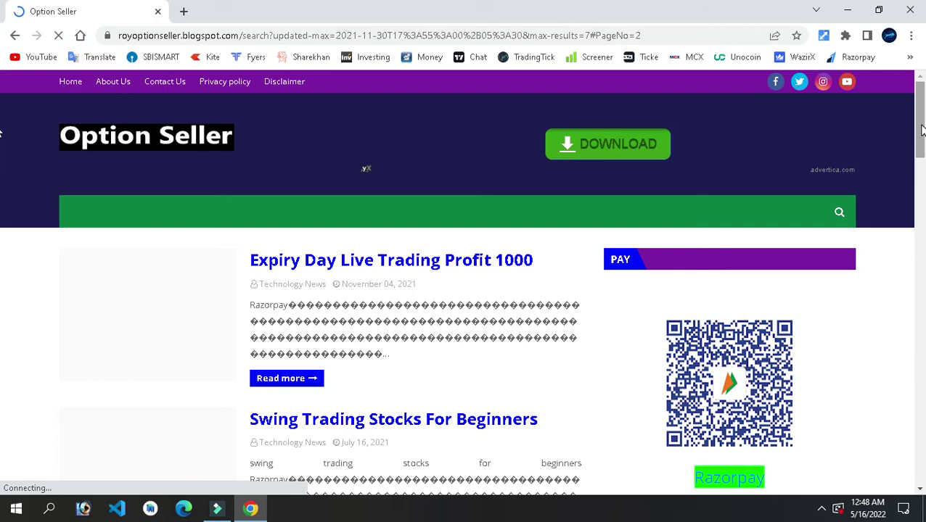
{"action": "left_click_drag", "start_coordinate": [921, 129], "coordinate": [922, 255]}
{"action": "left_click_drag", "start_coordinate": [2, 255], "coordinate": [2, 109]}
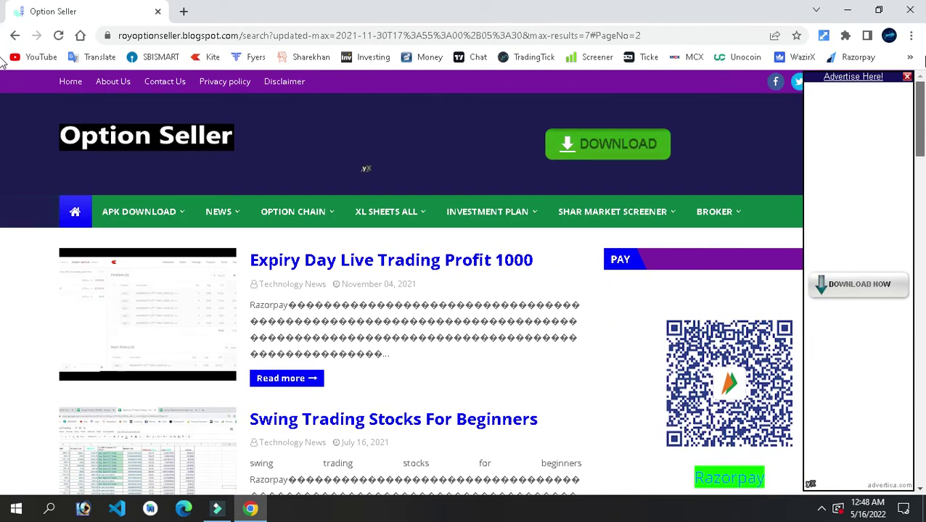
- Look over the APK Download links on the Option Seller site and open the Apk Download page
{"action": "mouse_move", "coordinate": [116, 217]}
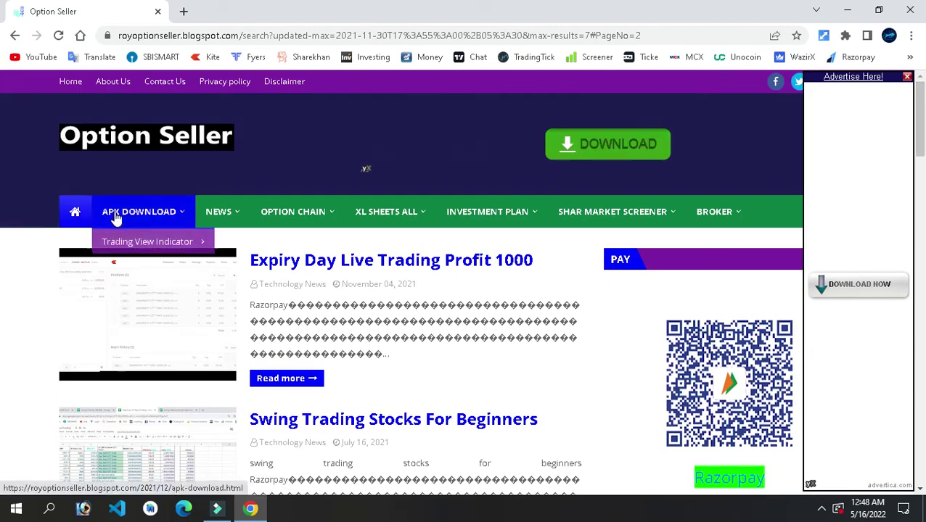
{"action": "mouse_move", "coordinate": [190, 238]}
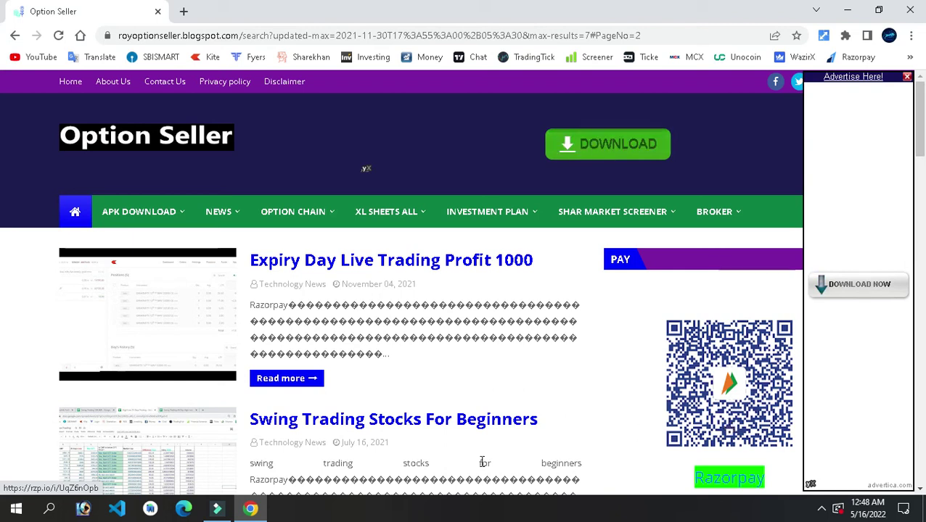
{"action": "mouse_move", "coordinate": [165, 223]}
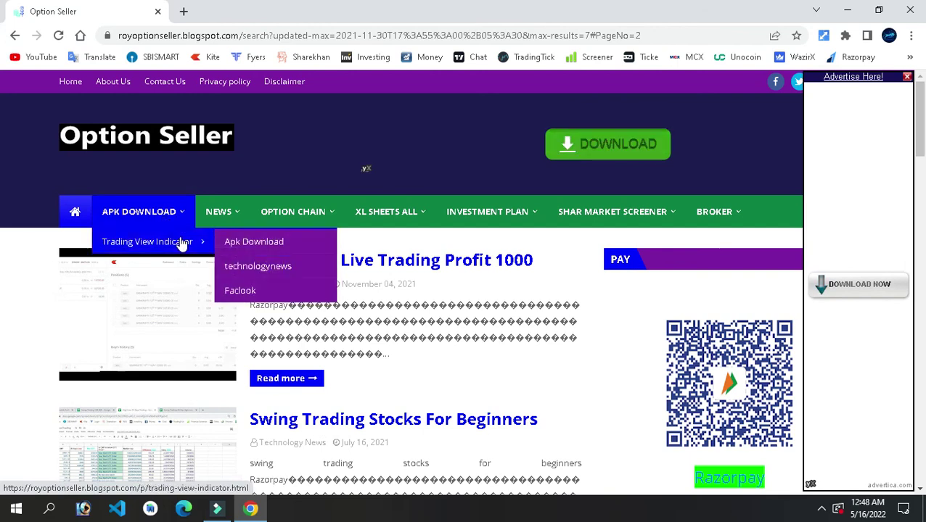
{"action": "mouse_move", "coordinate": [291, 221]}
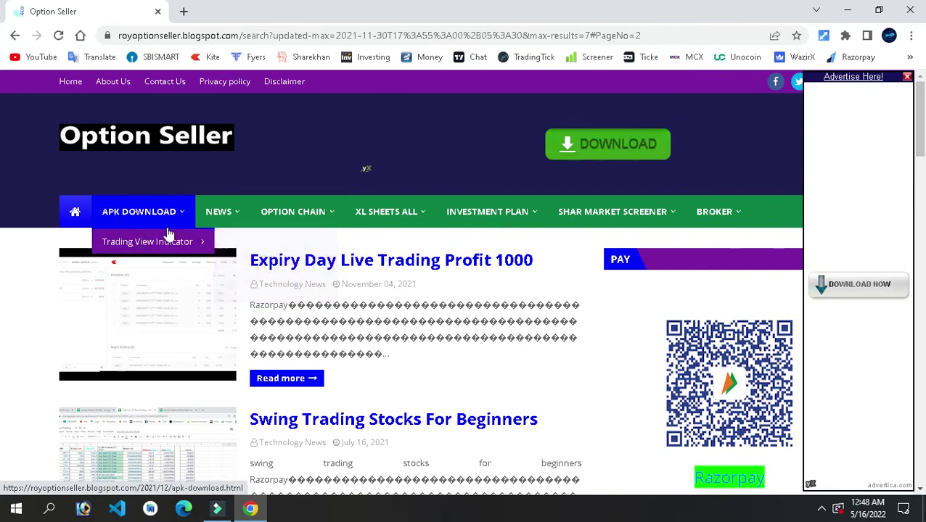
{"action": "left_click", "coordinate": [238, 243]}
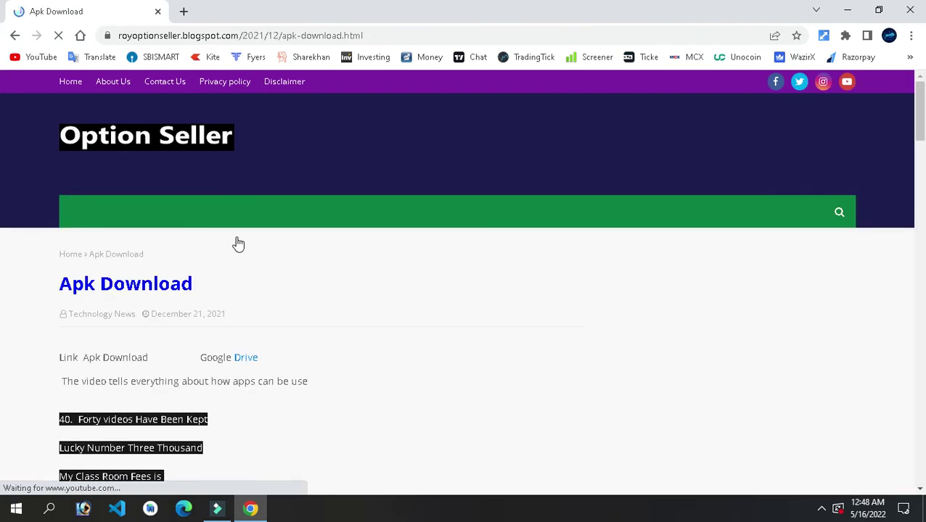
- Close the side advertisement on the Apk Download page and select the impactguru.com donation link text
{"action": "left_click_drag", "start_coordinate": [920, 99], "coordinate": [920, 118]}
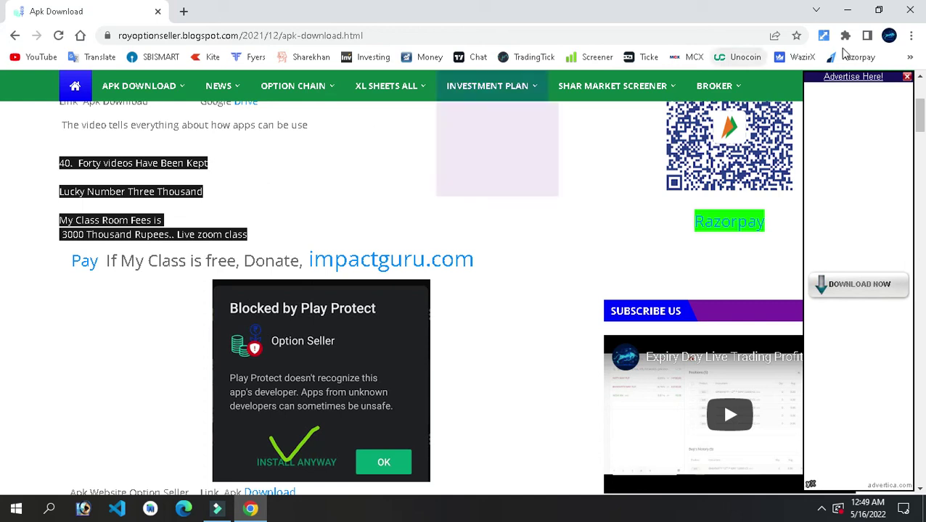
{"action": "left_click", "coordinate": [907, 76]}
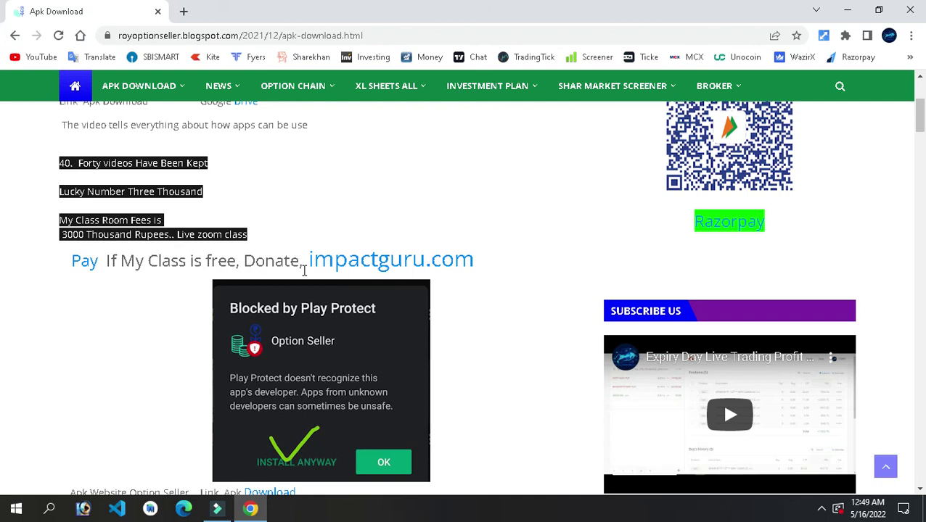
{"action": "left_click_drag", "start_coordinate": [305, 249], "coordinate": [491, 267]}
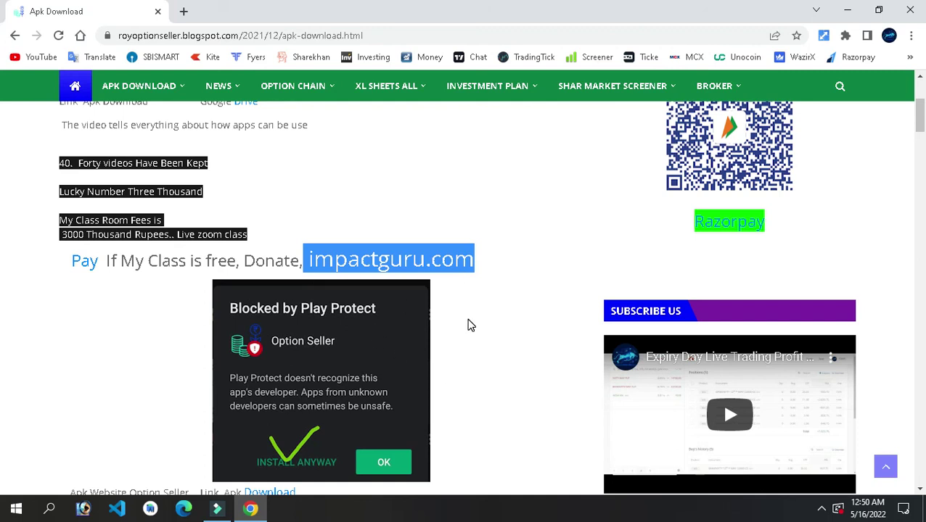
- Capture a page area of about 1329 × 598 pixels and draw two red freehand check marks over the impactguru.com link
{"action": "key", "text": "Print"}
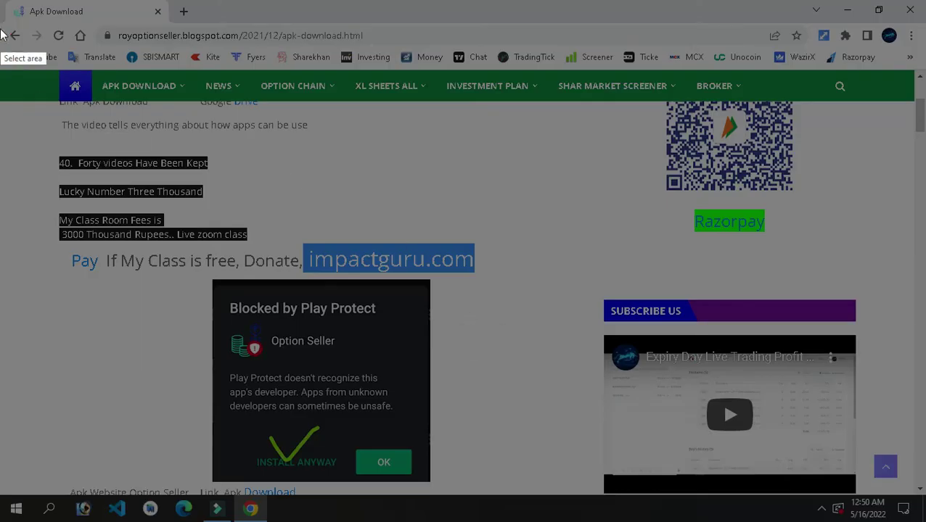
{"action": "left_click_drag", "start_coordinate": [19, 114], "coordinate": [923, 521]}
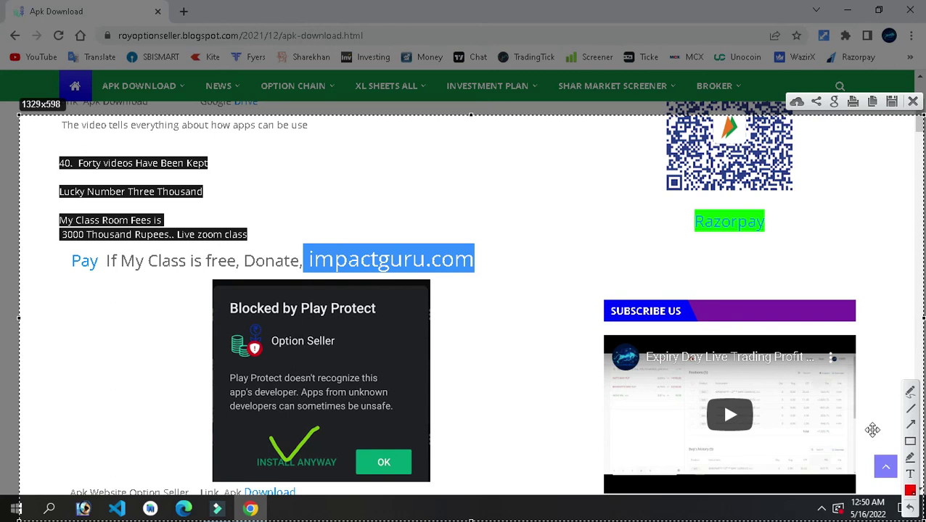
{"action": "left_click", "coordinate": [909, 396]}
{"action": "left_click_drag", "start_coordinate": [305, 238], "coordinate": [476, 182]}
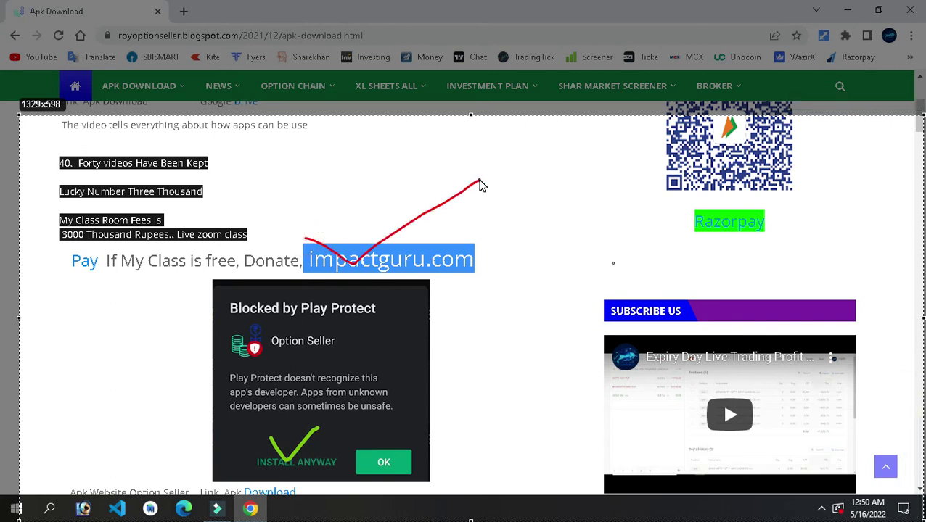
{"action": "mouse_move", "coordinate": [394, 179]}
{"action": "left_mouse_down"}
{"action": "mouse_move", "coordinate": [430, 229]}
{"action": "mouse_move", "coordinate": [541, 178]}
{"action": "left_mouse_up"}
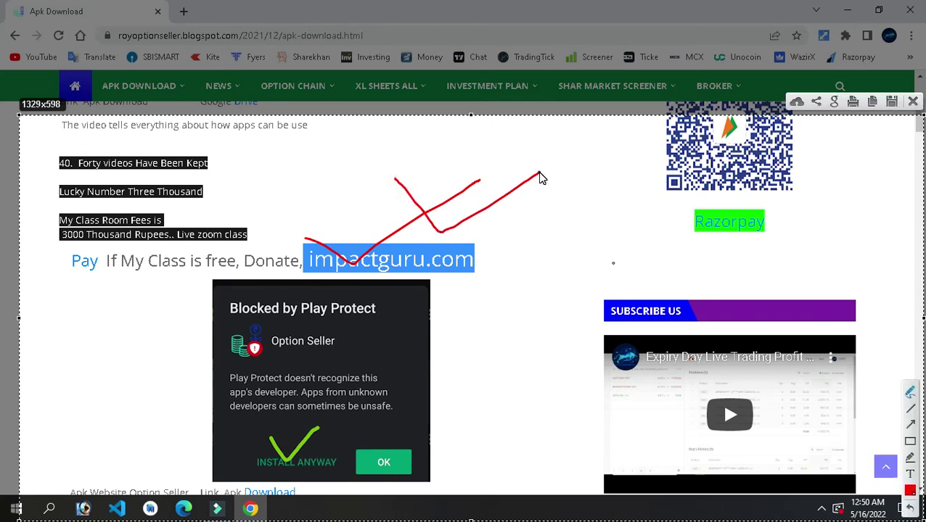
- Circle the impactguru.com link and the class room fees text in red, and add two more check marks around the link
{"action": "mouse_move", "coordinate": [350, 201]}
{"action": "left_mouse_down"}
{"action": "mouse_move", "coordinate": [442, 166]}
{"action": "mouse_move", "coordinate": [262, 318]}
{"action": "mouse_move", "coordinate": [455, 174]}
{"action": "mouse_move", "coordinate": [454, 238]}
{"action": "mouse_move", "coordinate": [479, 220]}
{"action": "left_mouse_up"}
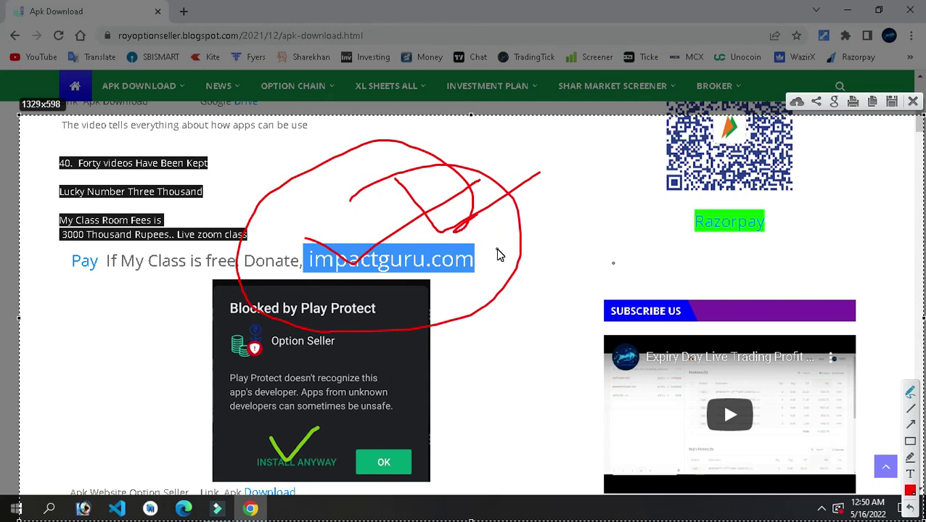
{"action": "mouse_move", "coordinate": [281, 214]}
{"action": "left_mouse_down"}
{"action": "mouse_move", "coordinate": [394, 229]}
{"action": "mouse_move", "coordinate": [403, 221]}
{"action": "left_mouse_up"}
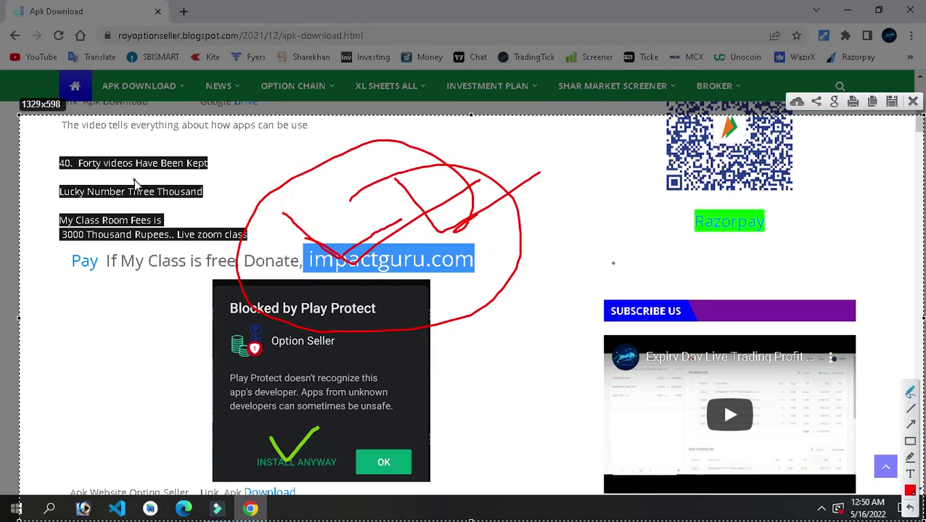
{"action": "left_click_drag", "start_coordinate": [32, 239], "coordinate": [76, 245]}
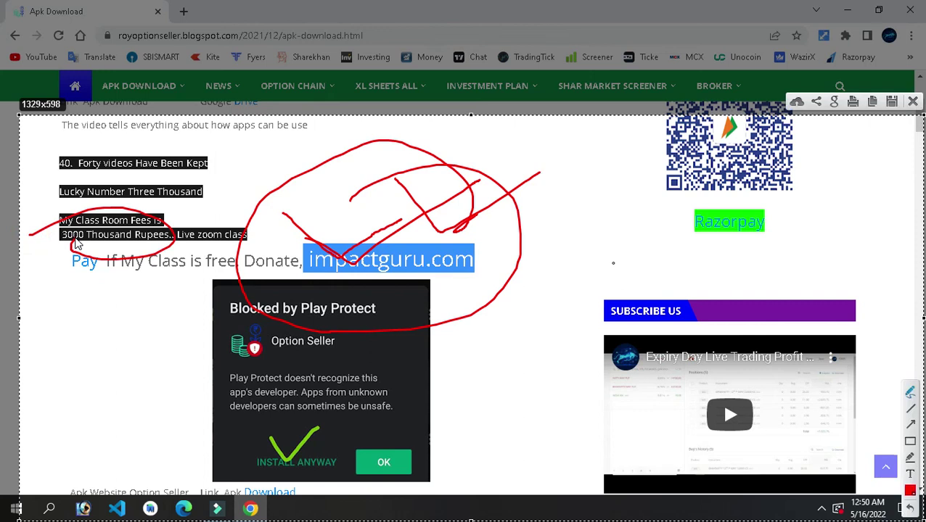
{"action": "mouse_move", "coordinate": [429, 231]}
{"action": "left_mouse_down"}
{"action": "mouse_move", "coordinate": [430, 224]}
{"action": "mouse_move", "coordinate": [551, 212]}
{"action": "left_mouse_up"}
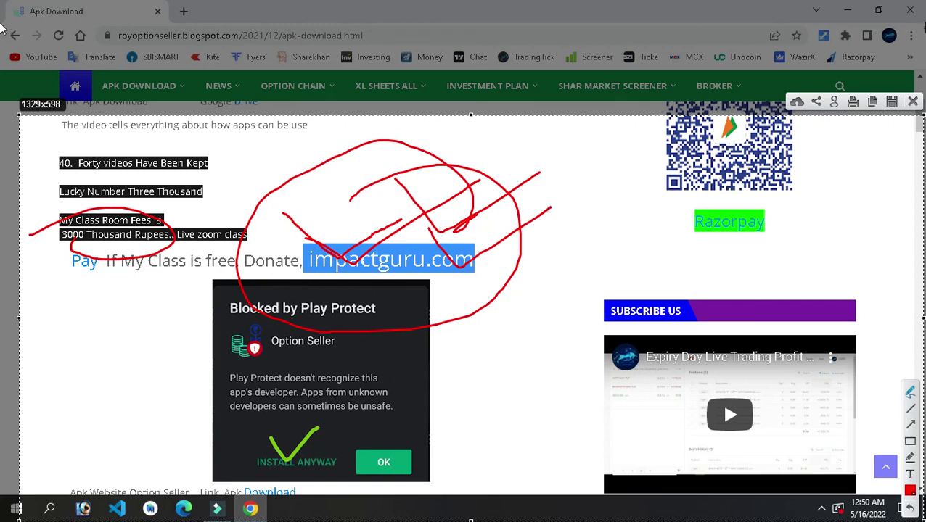
- Discard the annotated page capture and return to the Option Seller home page
{"action": "left_click", "coordinate": [914, 102]}
{"action": "mouse_move", "coordinate": [121, 88]}
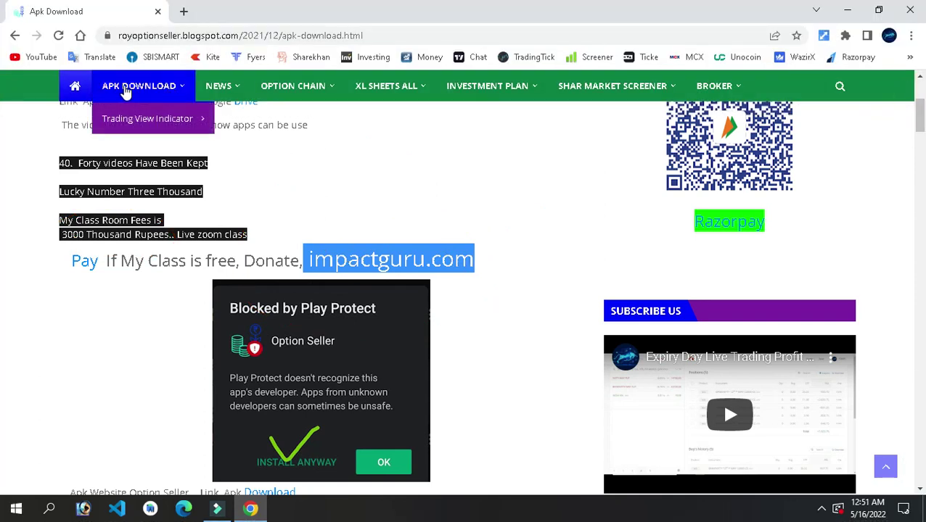
{"action": "left_click", "coordinate": [75, 86]}
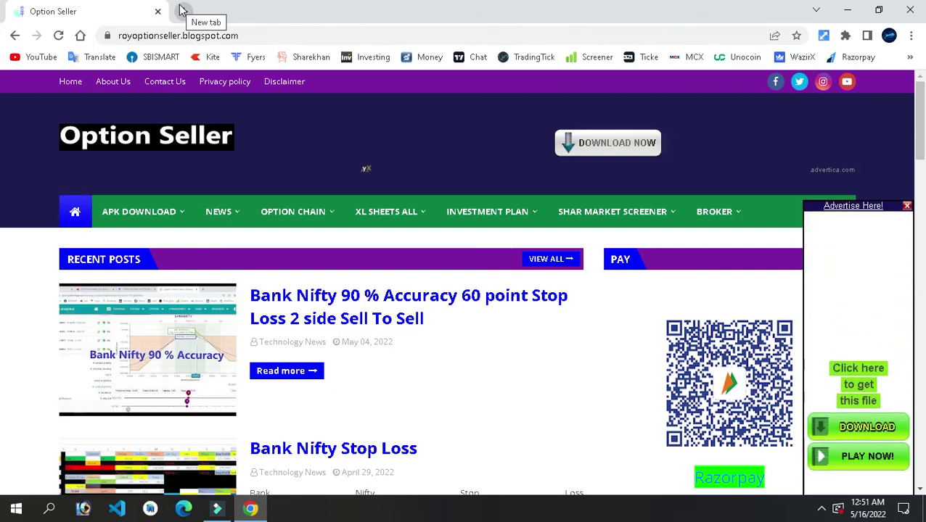
{"action": "mouse_move", "coordinate": [421, 212]}
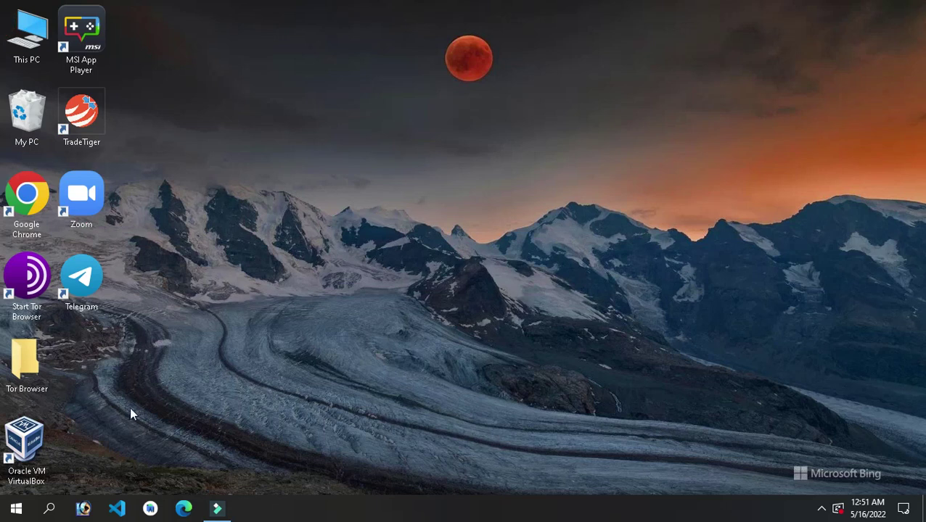
- Launch Telegram, dismiss its notification pop-up, and open the Student Class channel at the April 30 Bank Nifty Stop Loss posts
{"action": "double_click", "coordinate": [83, 288]}
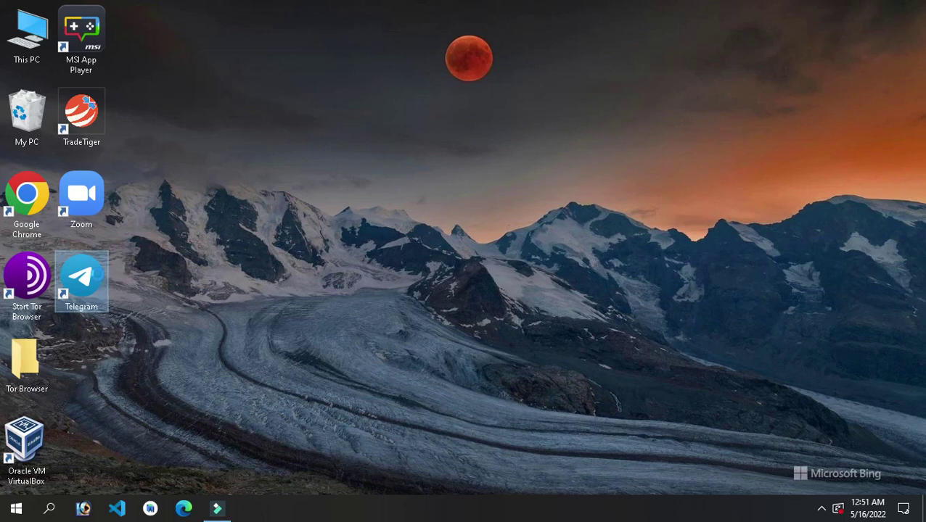
{"action": "right_click", "coordinate": [96, 274]}
{"action": "left_click", "coordinate": [156, 221]}
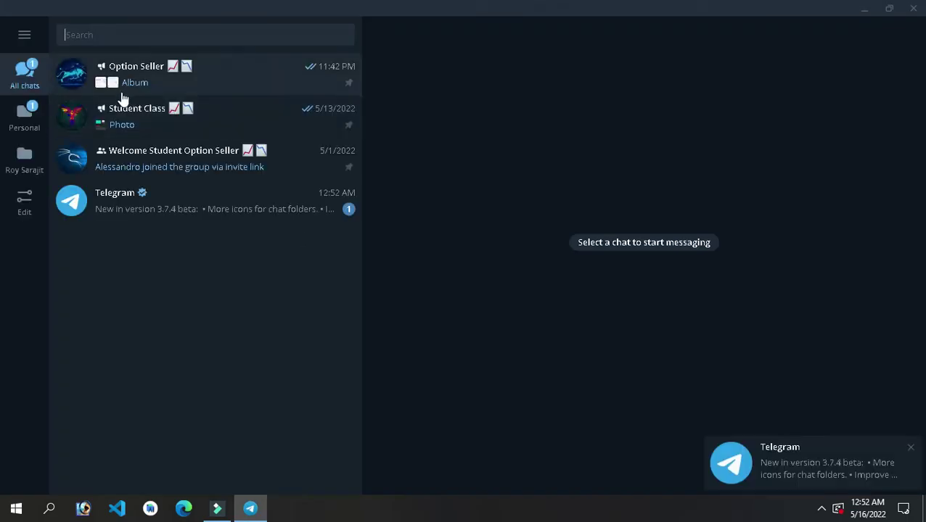
{"action": "left_click", "coordinate": [151, 122]}
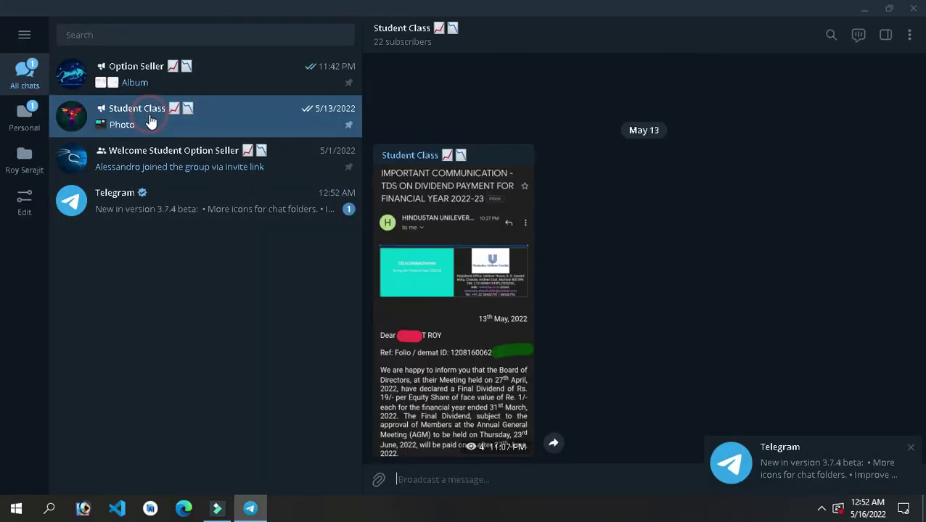
{"action": "left_click", "coordinate": [910, 449]}
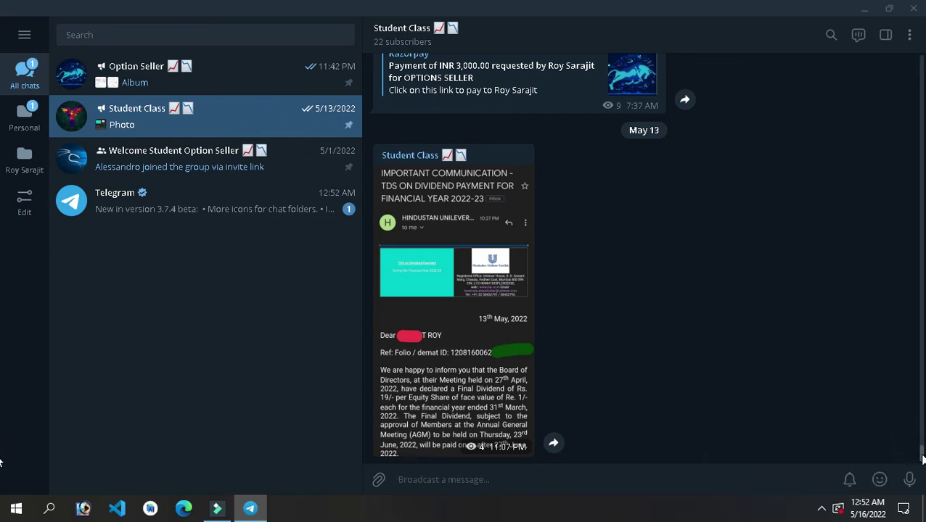
{"action": "scroll", "coordinate": [923, 457], "scroll_direction": "up", "scroll_amount": 2}
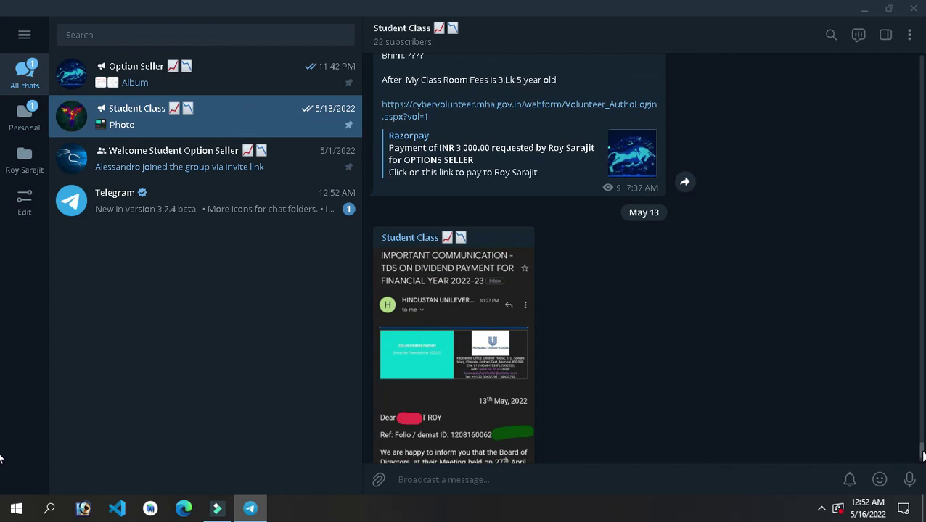
{"action": "scroll", "coordinate": [923, 455], "scroll_direction": "up", "scroll_amount": 1}
{"action": "left_click_drag", "start_coordinate": [923, 455], "coordinate": [3, 387]}
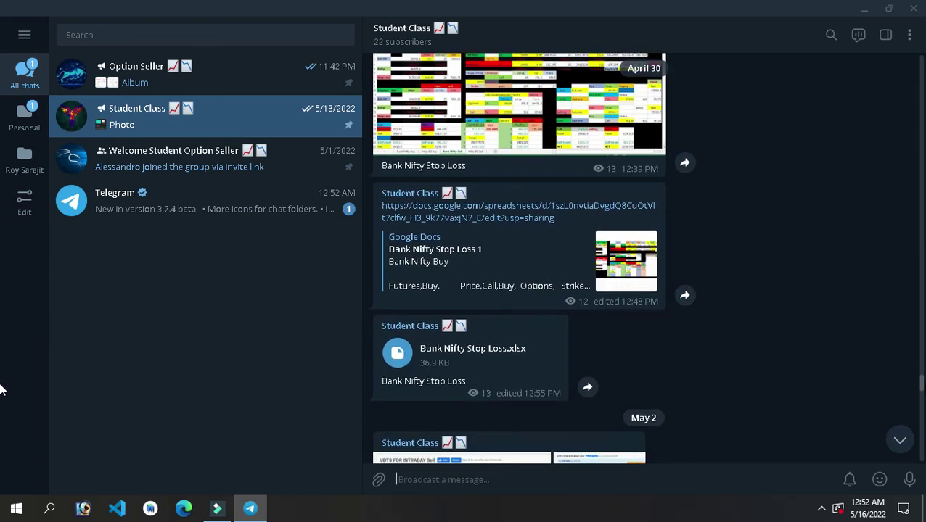
- Capture a 534 × 422 area over the Bank Nifty Stop Loss posts, outline the Google Docs link preview with a red rectangle, and discard the capture
{"action": "key", "text": "super+shift+s"}
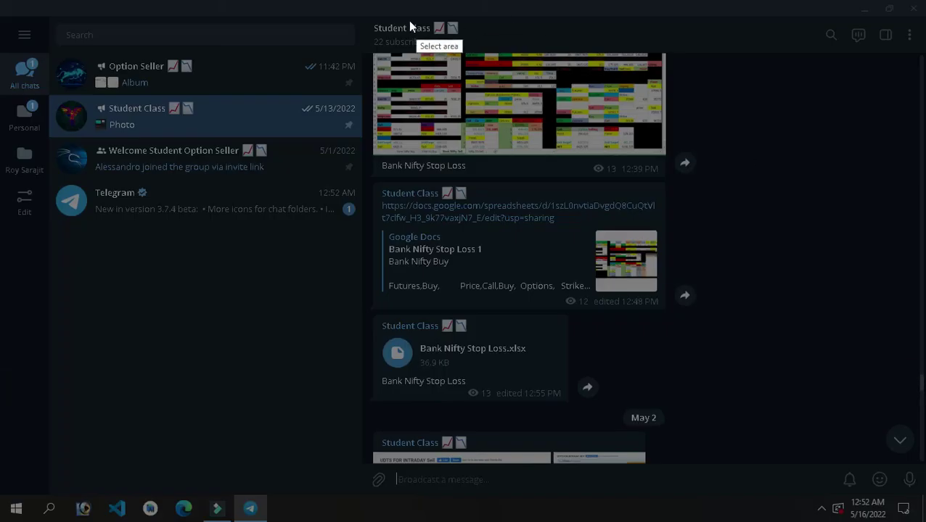
{"action": "left_click_drag", "start_coordinate": [373, 135], "coordinate": [738, 422]}
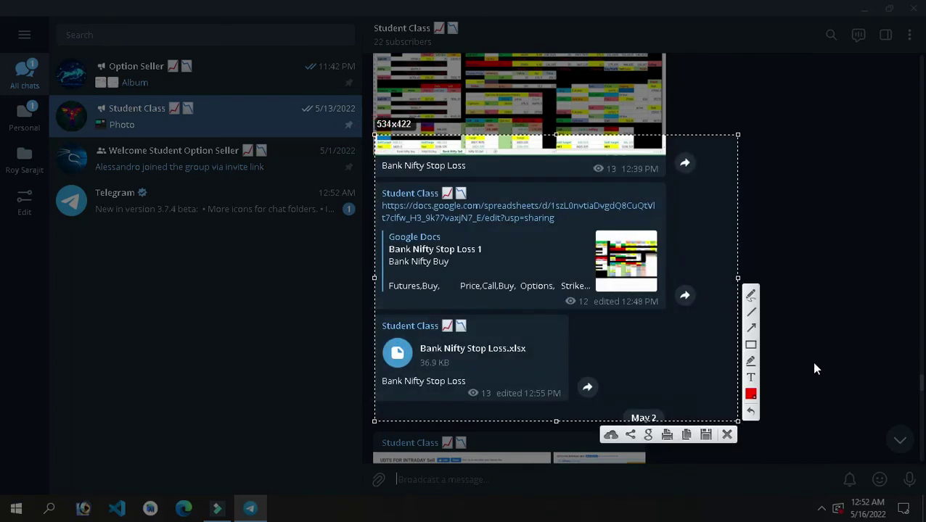
{"action": "left_click", "coordinate": [750, 348]}
{"action": "mouse_move", "coordinate": [480, 205]}
{"action": "left_mouse_down"}
{"action": "mouse_move", "coordinate": [679, 344]}
{"action": "mouse_move", "coordinate": [482, 297]}
{"action": "mouse_move", "coordinate": [399, 258]}
{"action": "mouse_move", "coordinate": [374, 303]}
{"action": "left_mouse_up"}
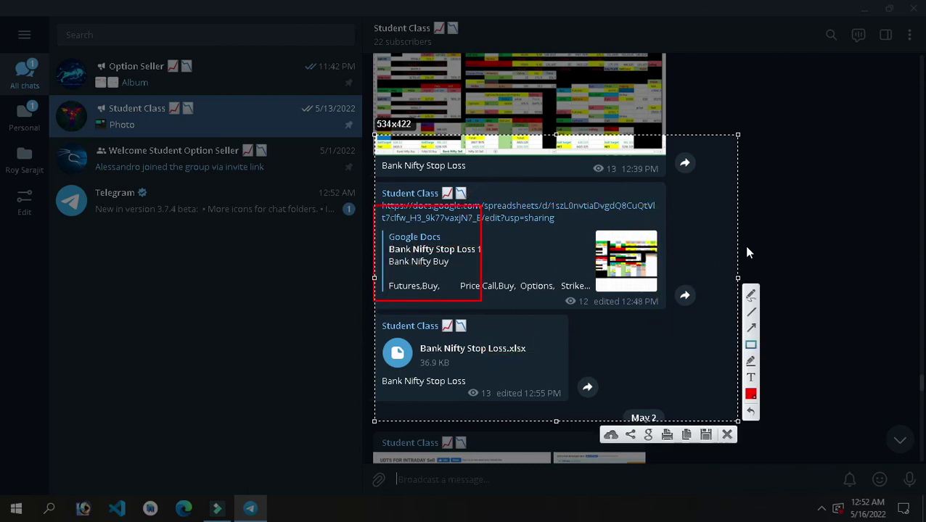
{"action": "left_click", "coordinate": [731, 435]}
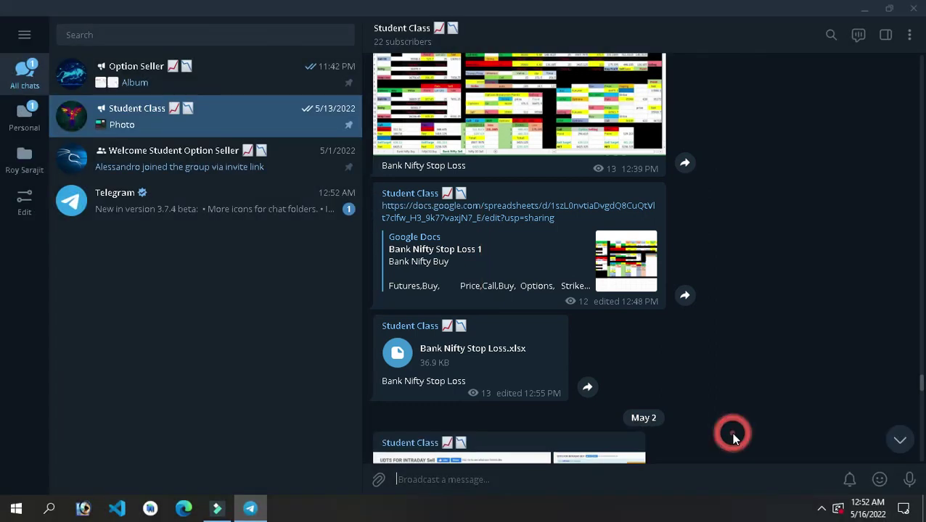
- Close the Telegram window and quit Telegram completely so it stops running in the background
{"action": "left_click", "coordinate": [912, 8]}
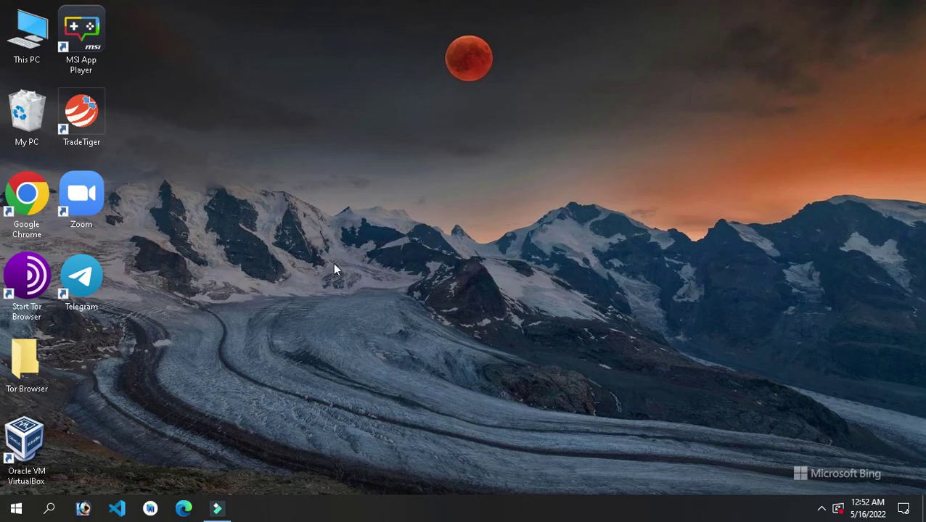
{"action": "left_click", "coordinate": [821, 509]}
{"action": "right_click", "coordinate": [835, 454]}
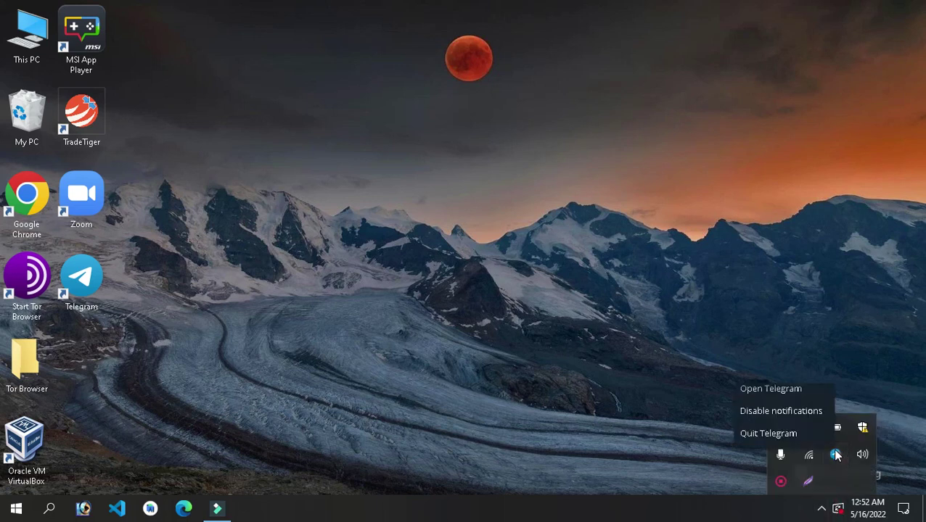
{"action": "left_click", "coordinate": [774, 433]}
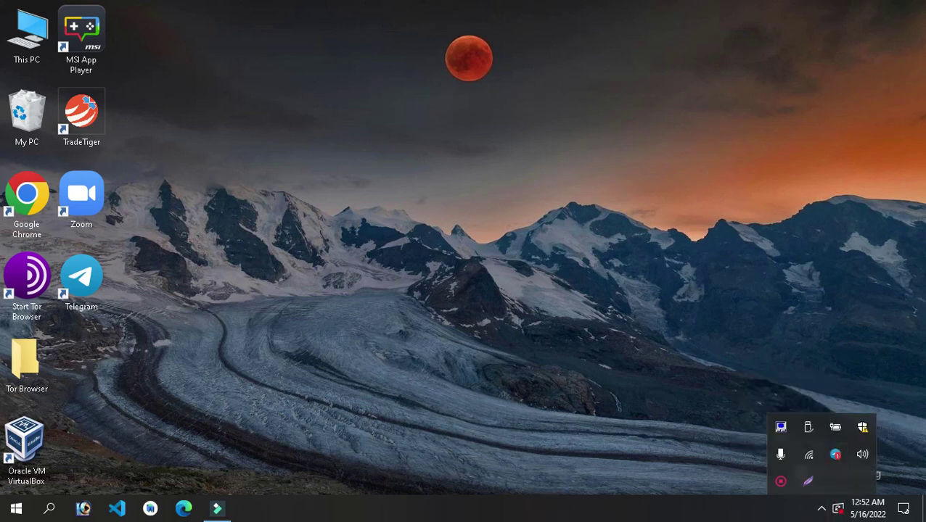